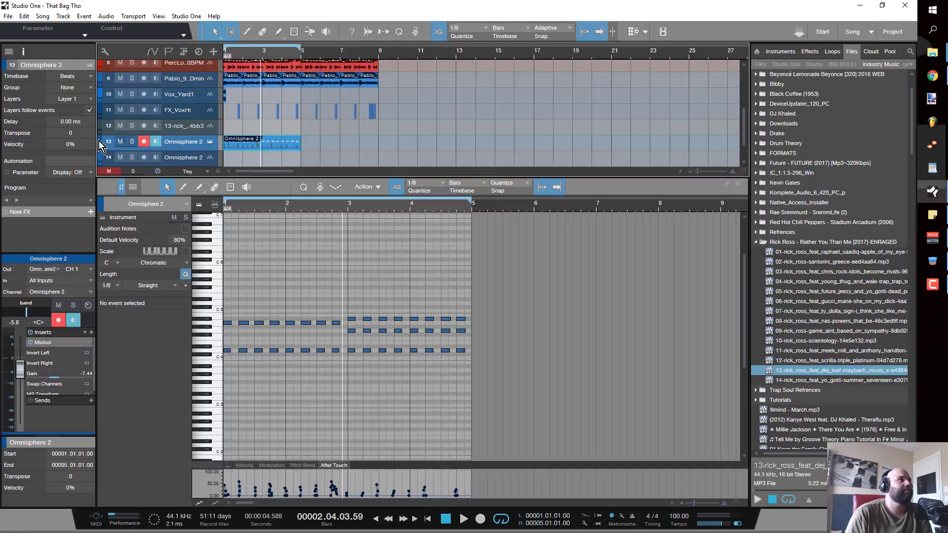
# Step: Mute the Omnisphere 2 instrument track (track 13) and return the playhead to the start of the song
pyautogui.click(120, 142)
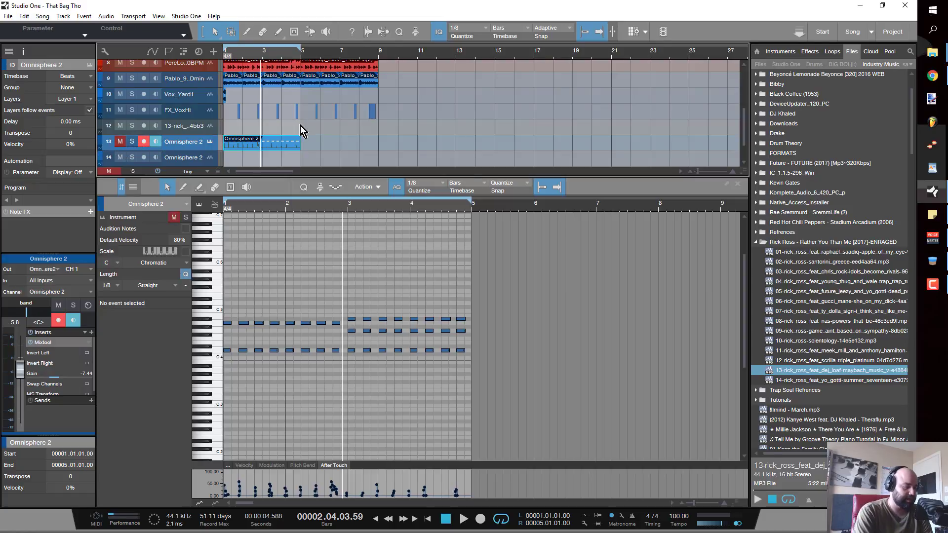
pyautogui.press(',')
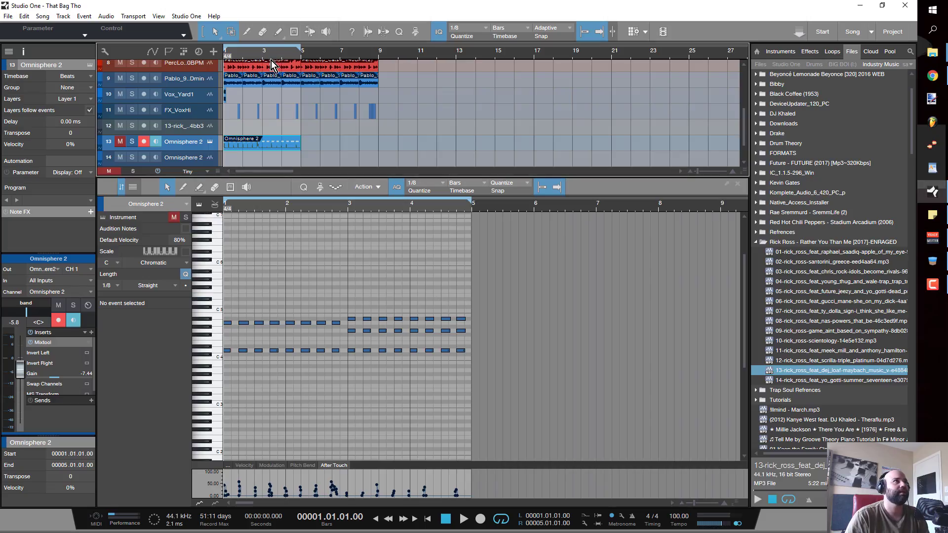
pyautogui.moveTo(264, 57)
pyautogui.mouseDown()
pyautogui.moveTo(277, 64)
pyautogui.moveTo(279, 54)
pyautogui.mouseUp()
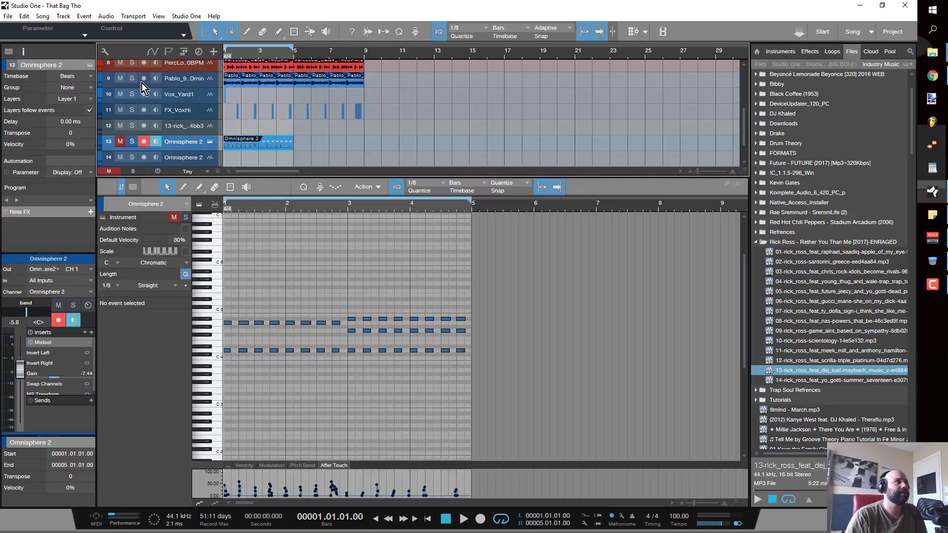
# Step: Play the song briefly with the Pablo_96BPM_Dmin track muted, then unmute the track and stop playback
pyautogui.click(120, 78)
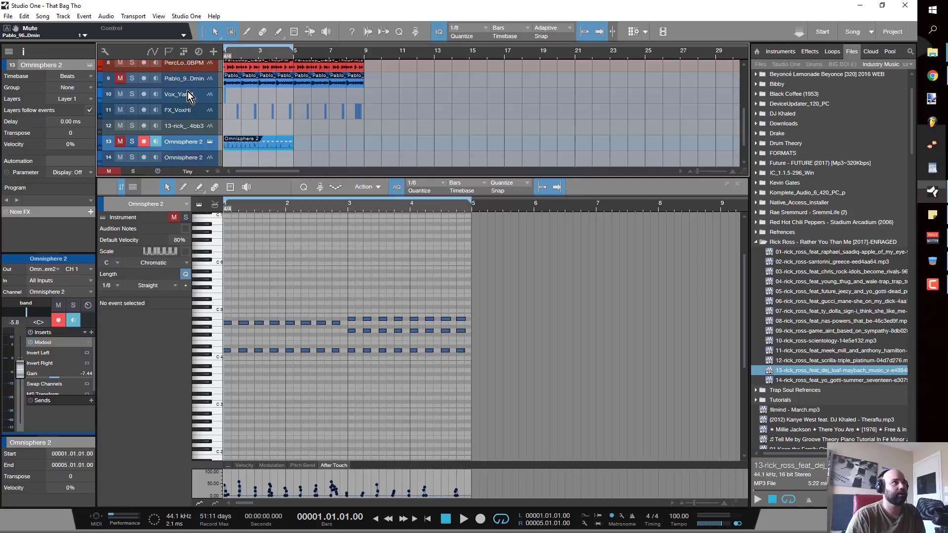
pyautogui.press('space')
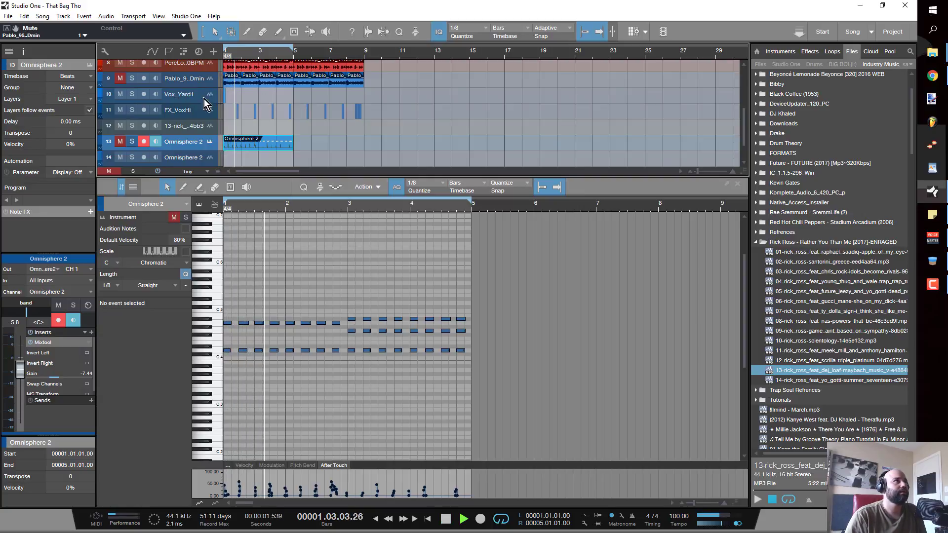
pyautogui.click(121, 78)
pyautogui.press('space')
# Step: Solo the Pablo_96BPM_Dmin track and play it while enlarging its waveform for inspection
pyautogui.click(132, 78)
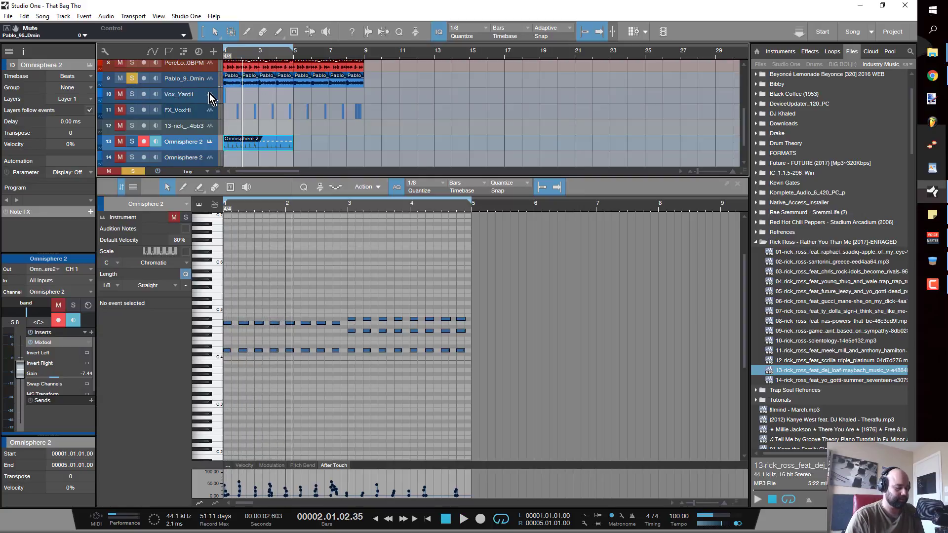
pyautogui.press('space')
pyautogui.scroll(-1, 254, 94)
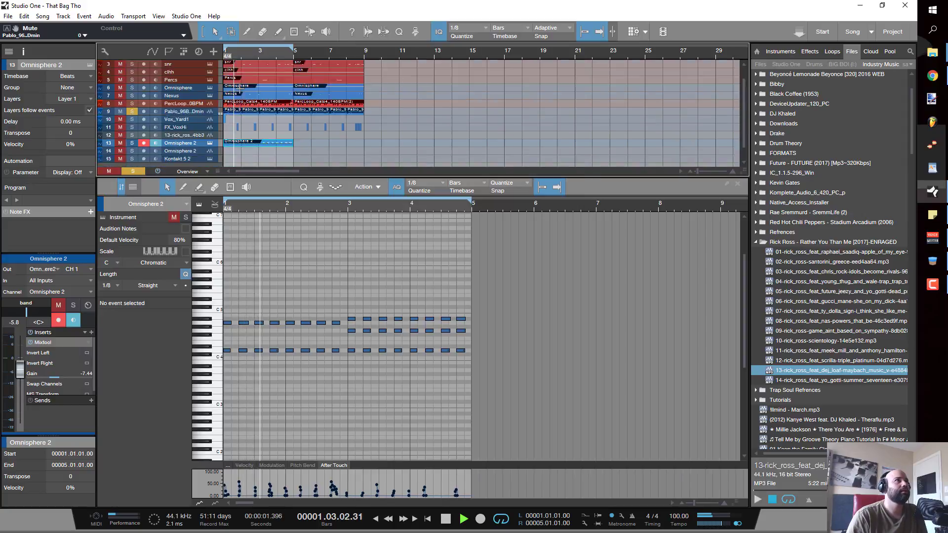
pyautogui.scroll(4, 259, 98)
pyautogui.scroll(4, 265, 101)
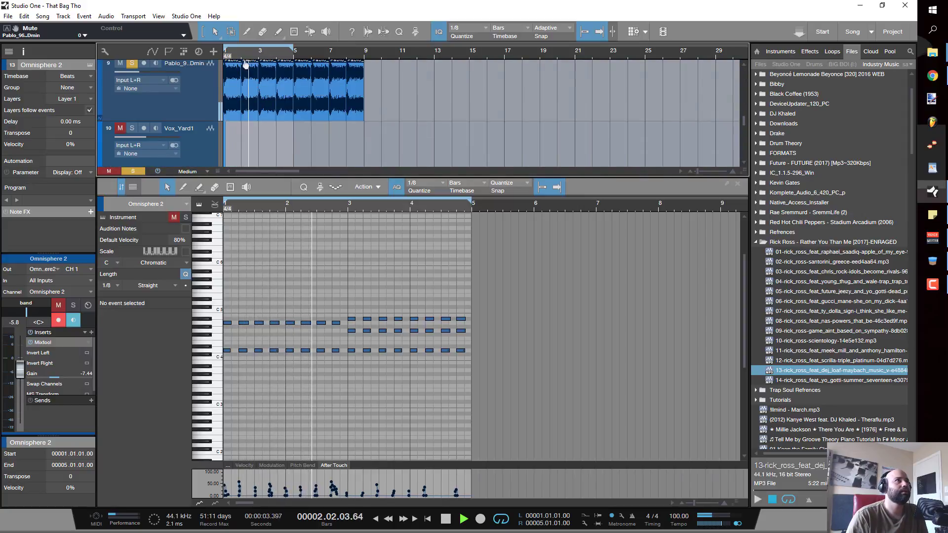
pyautogui.scroll(5, 250, 87)
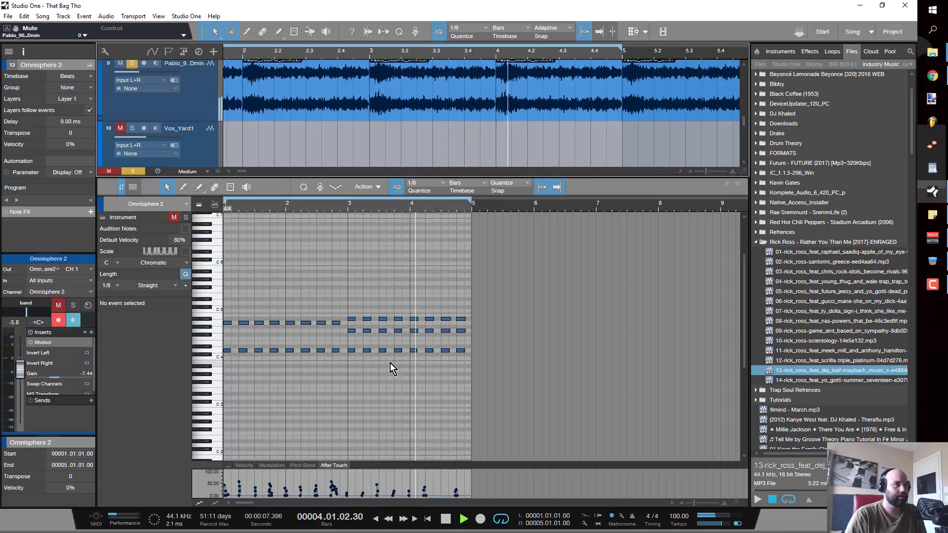
# Step: Show the mixer console and take the Pablo_96BPM_Dmin track out of solo
pyautogui.press('F3')
pyautogui.moveTo(438, 505); pyautogui.dragTo(547, 501)
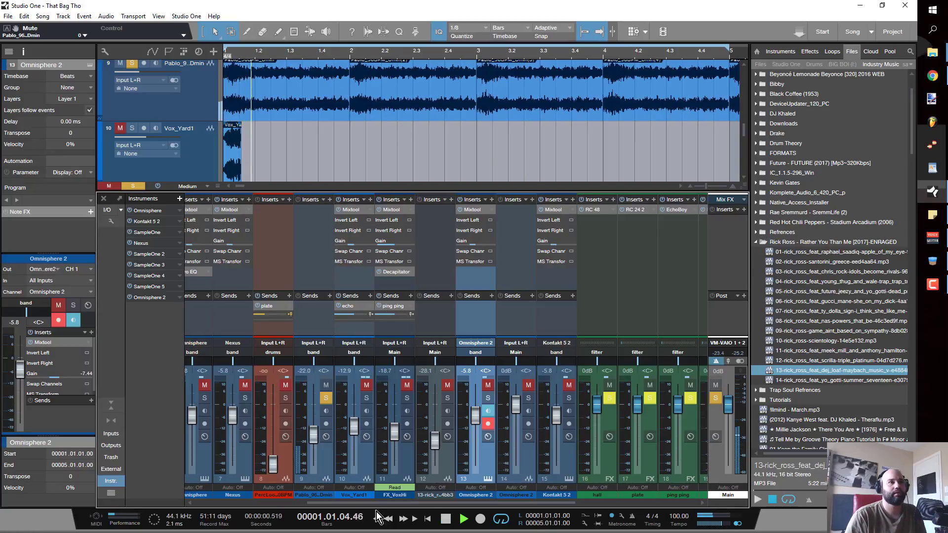
pyautogui.click(134, 65)
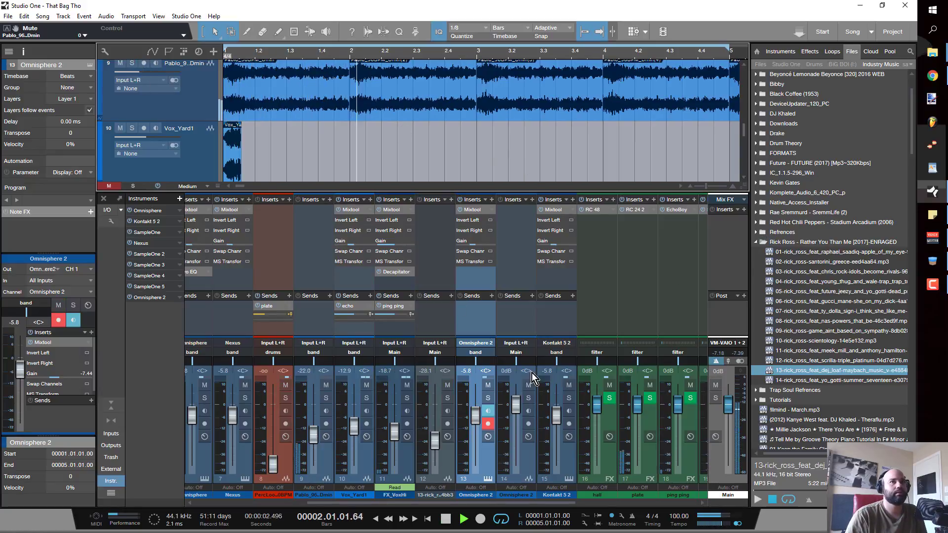
# Step: Set the L2 Stereo limiter's threshold on the MIXbus to -8.1 dB during playback, close the plug-in and stop
pyautogui.click(549, 503)
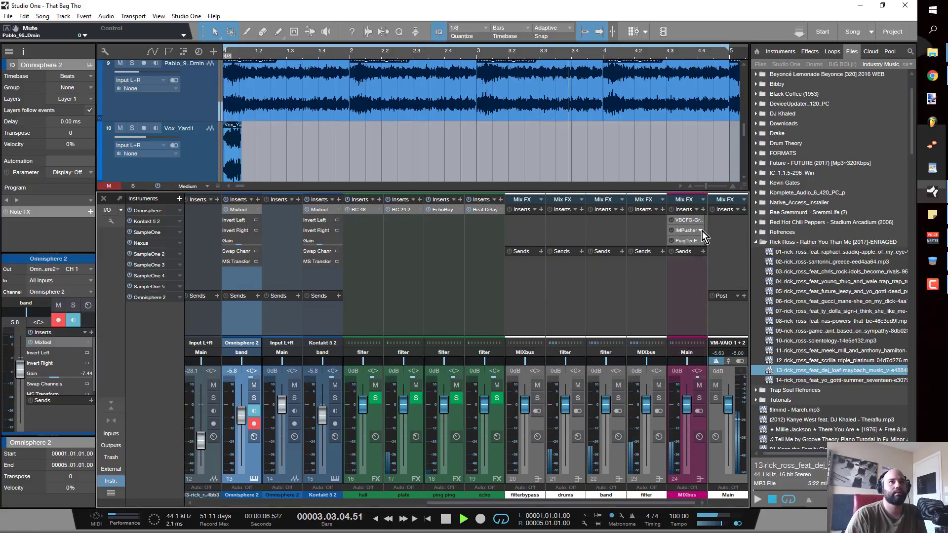
pyautogui.scroll(-1, 691, 237)
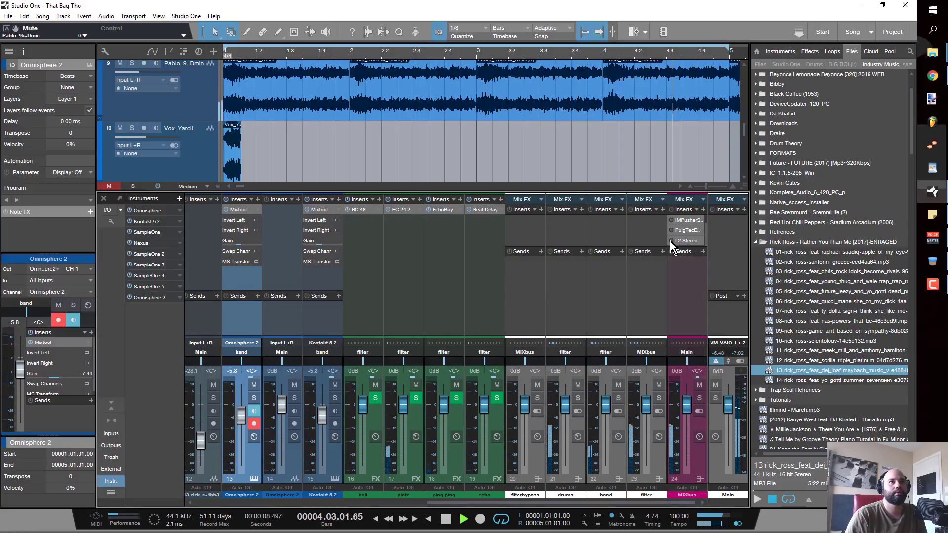
pyautogui.click(686, 241)
pyautogui.moveTo(384, 301)
pyautogui.mouseDown()
pyautogui.moveTo(384, 319)
pyautogui.moveTo(394, 314)
pyautogui.mouseUp()
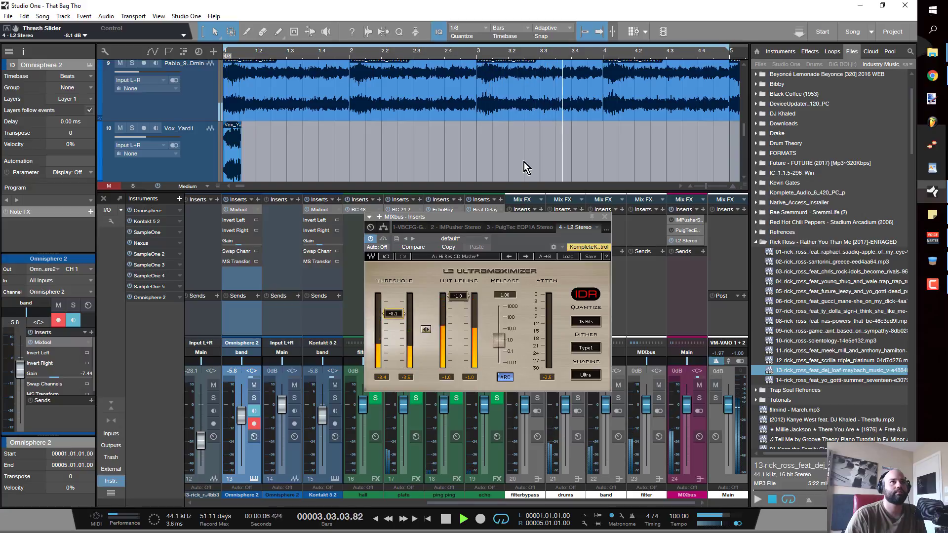
pyautogui.click(605, 217)
pyautogui.press('space')
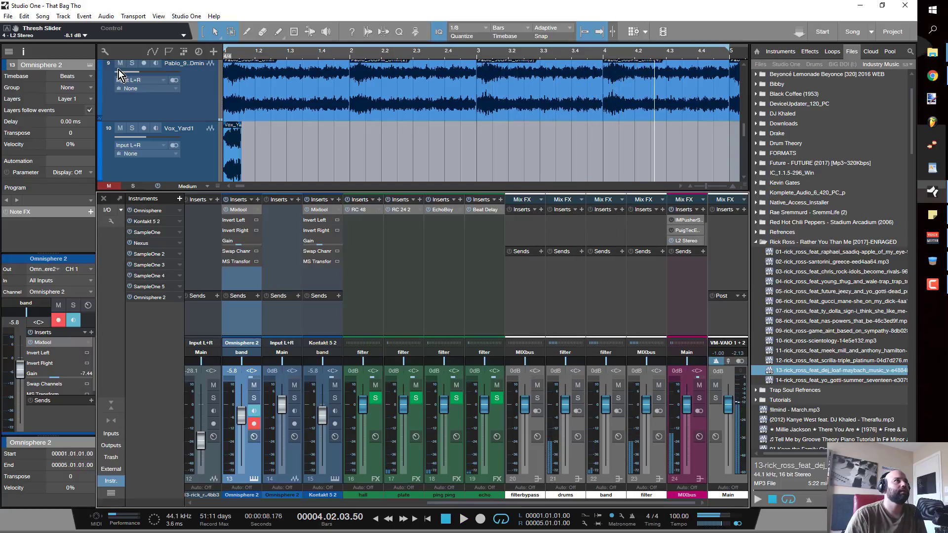
# Step: Solo the Pablo_96BPM_Dmin track and audition it alone from the start of the song
pyautogui.click(132, 63)
pyautogui.press('Home')
pyautogui.press('space')
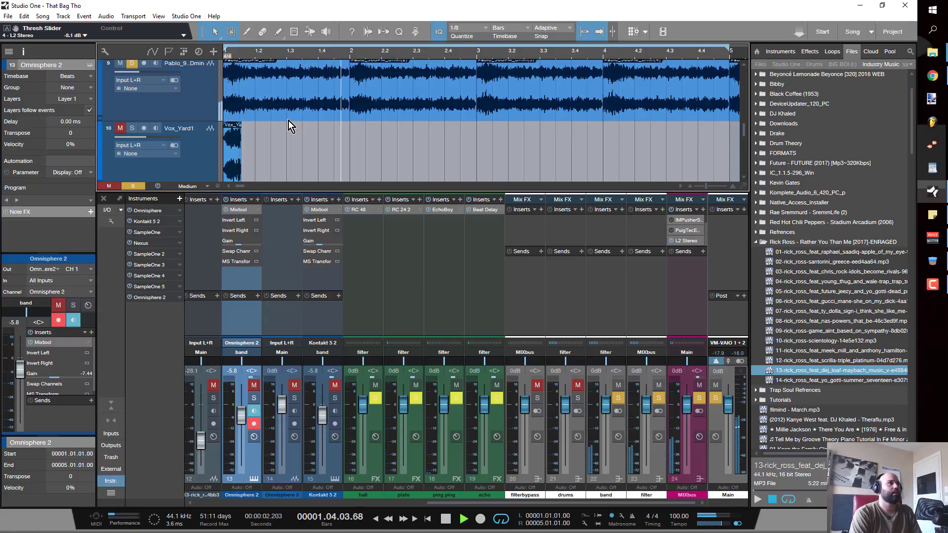
pyautogui.press('space')
# Step: Insert the PreSonus Pro EQ on the Pablo_96BPM_Dmin channel
pyautogui.click(156, 104)
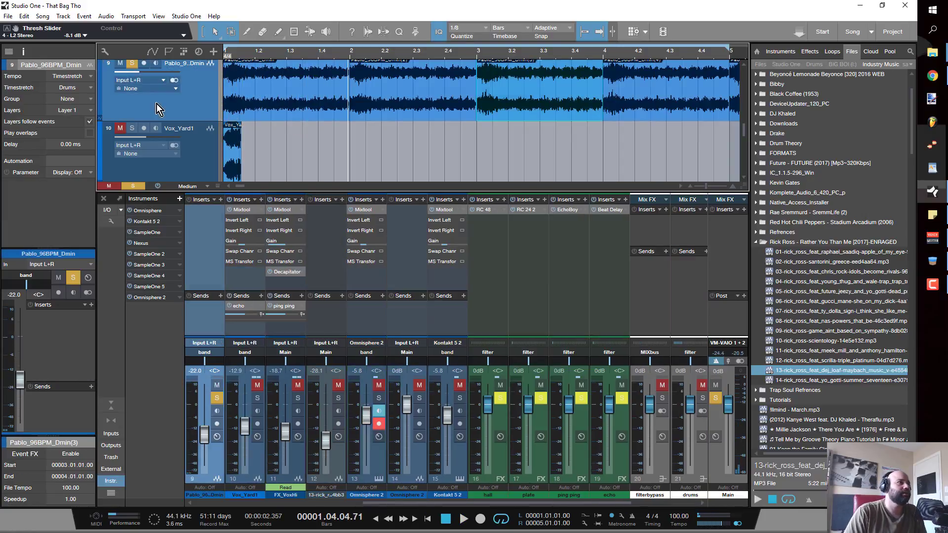
pyautogui.click(91, 305)
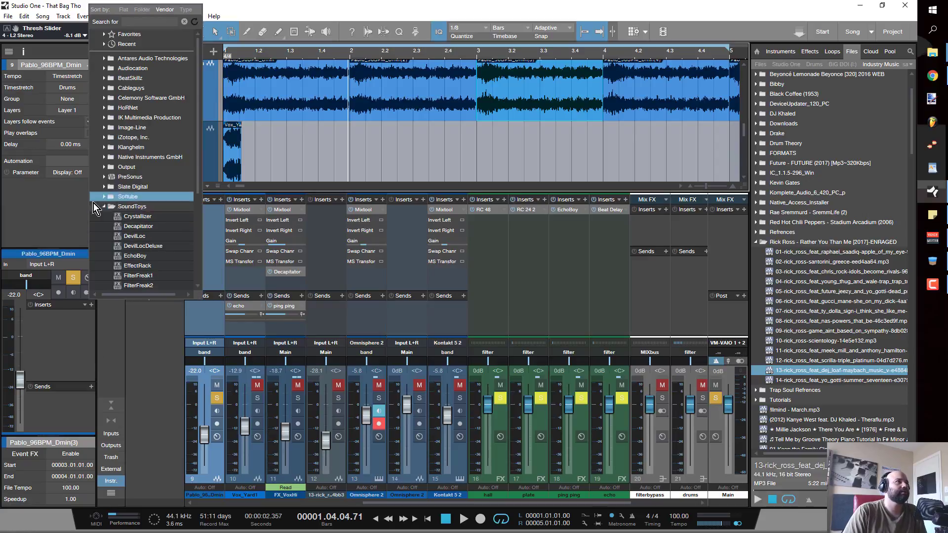
pyautogui.click(104, 176)
pyautogui.scroll(-5, 154, 197)
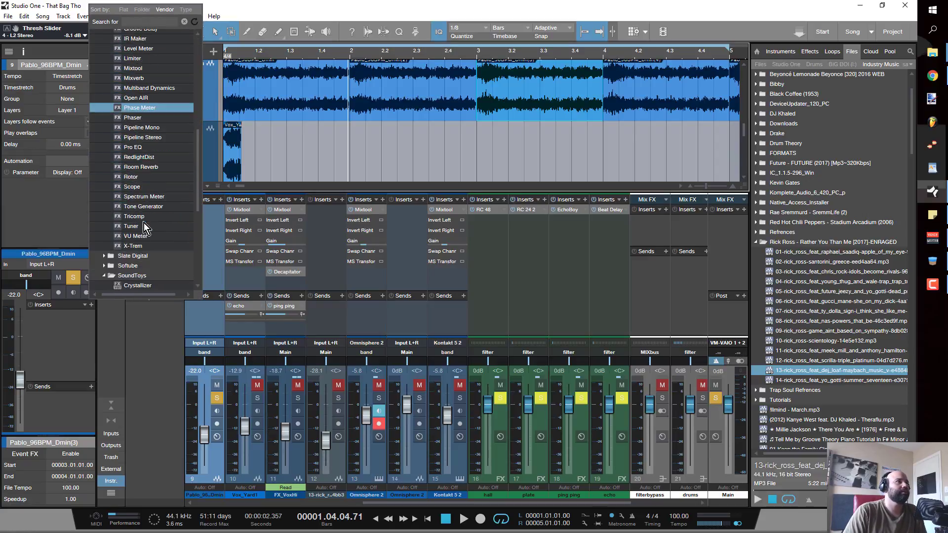
pyautogui.click(140, 152)
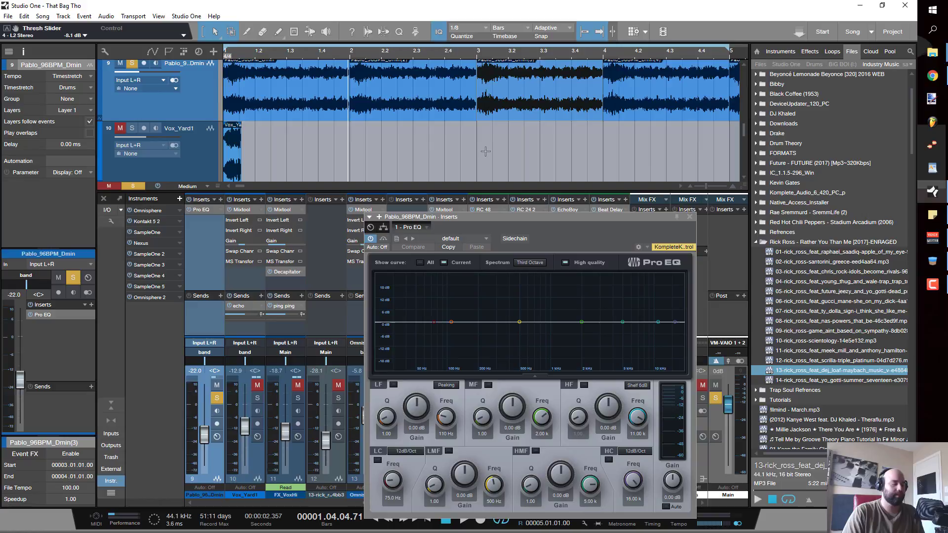
# Step: Play the soloed sample to examine its frequency spectrum in Pro EQ, then stop and close the plug-in
pyautogui.press('space')
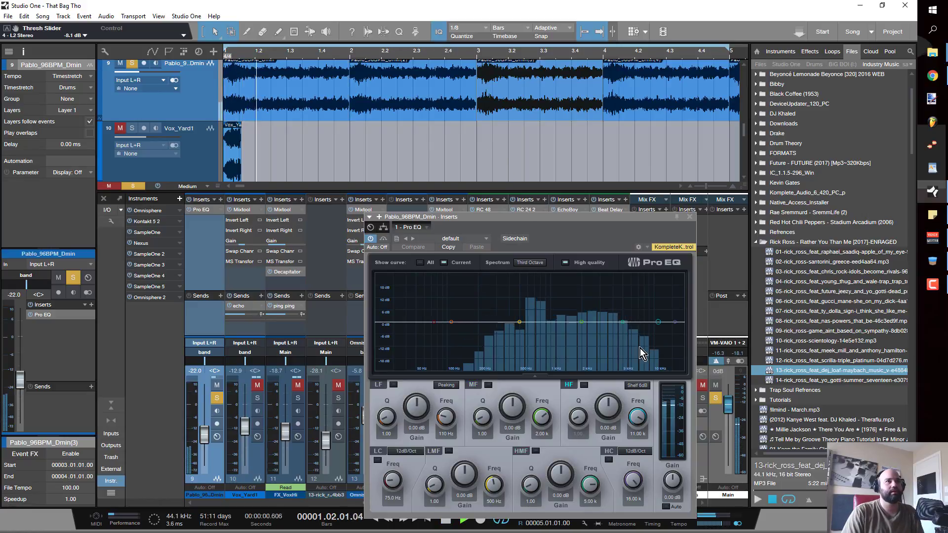
pyautogui.press('space')
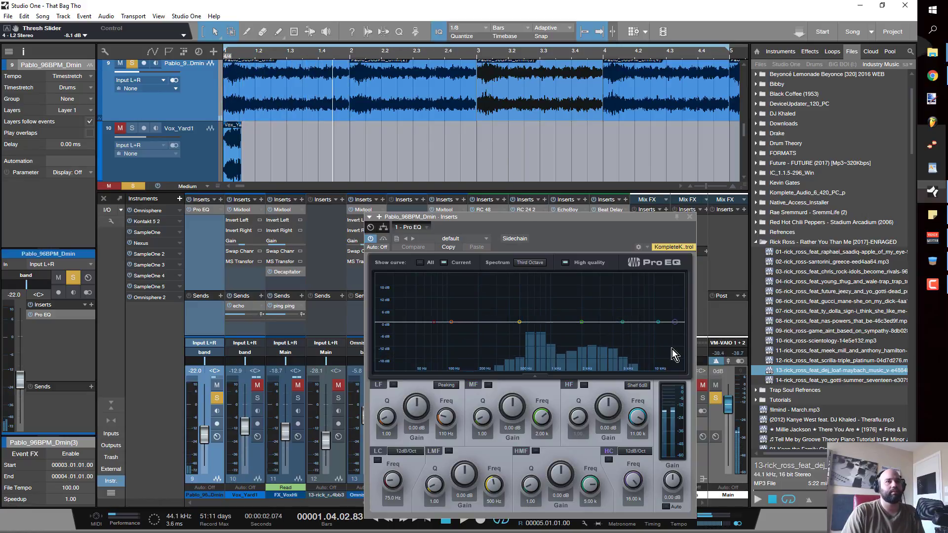
pyautogui.press('space')
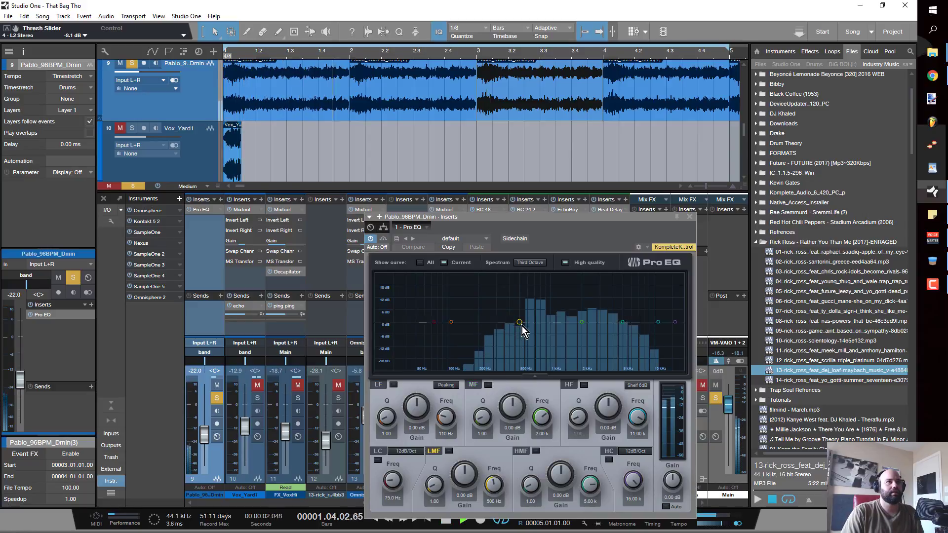
pyautogui.press(',')
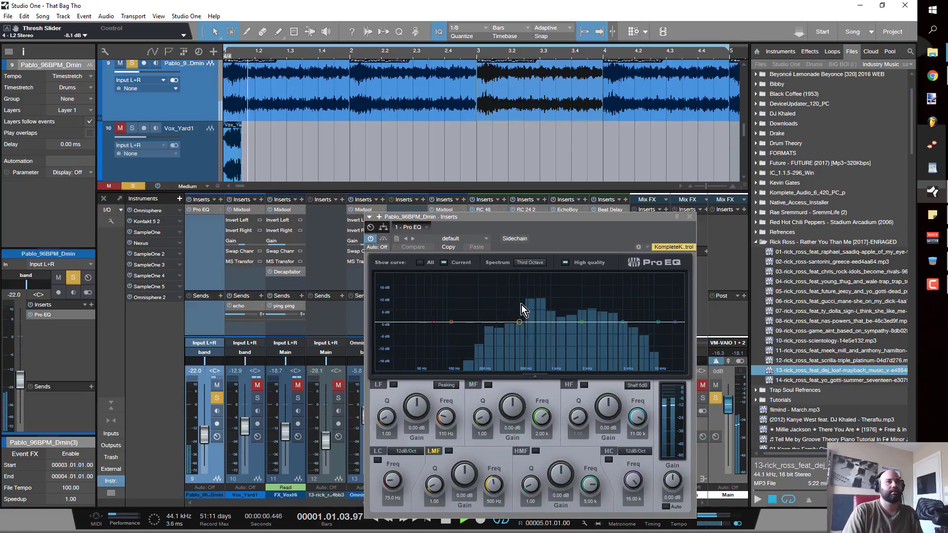
pyautogui.press('space')
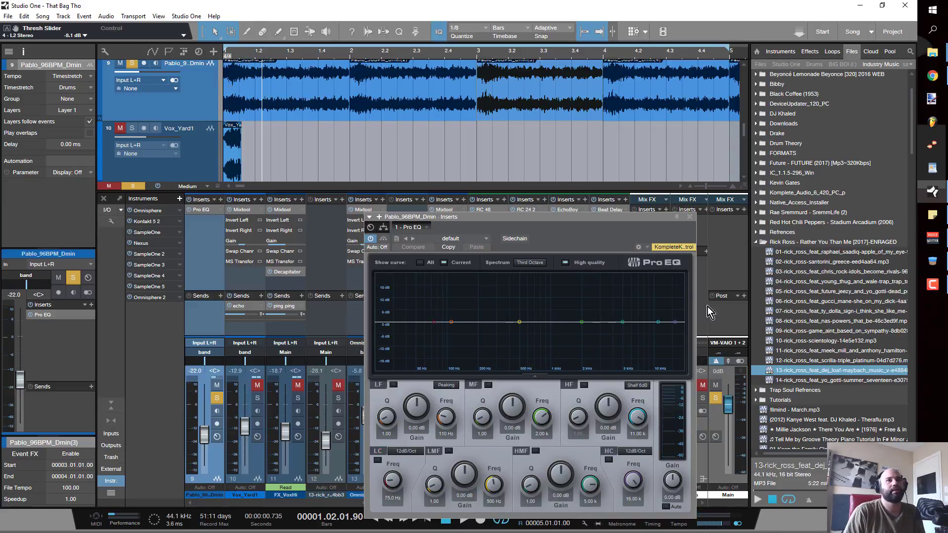
pyautogui.click(689, 218)
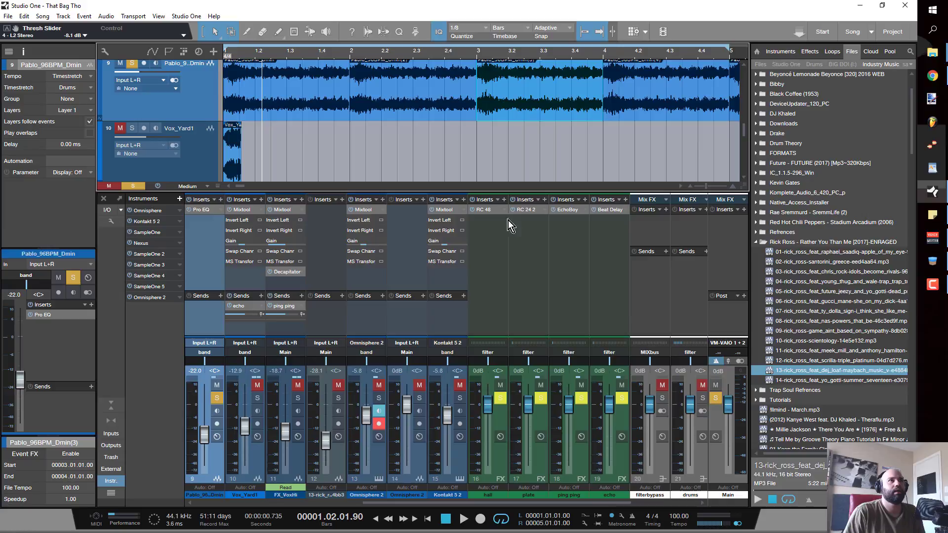
# Step: Enlarge the arrangement area above the mixer and reduce the track height to Small
pyautogui.moveTo(475, 191); pyautogui.dragTo(474, 236)
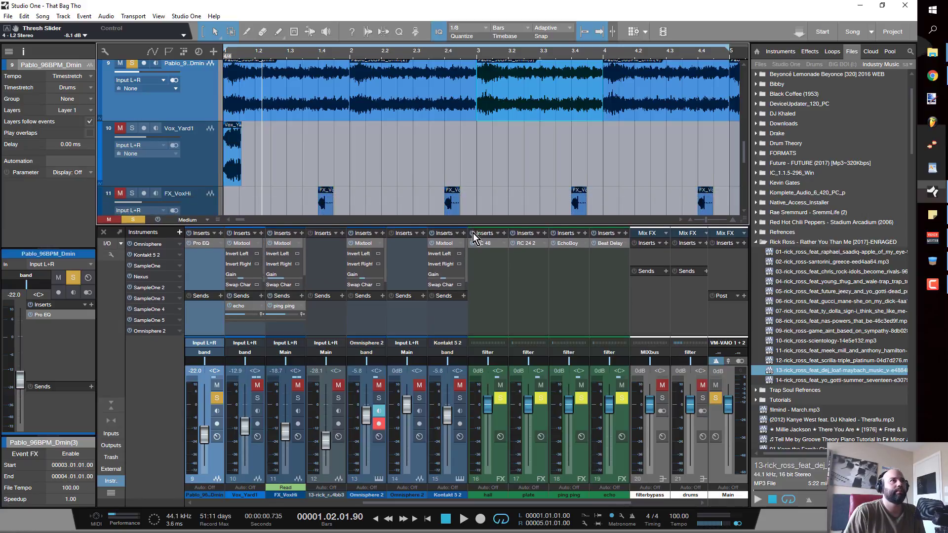
pyautogui.scroll(-3, 389, 152)
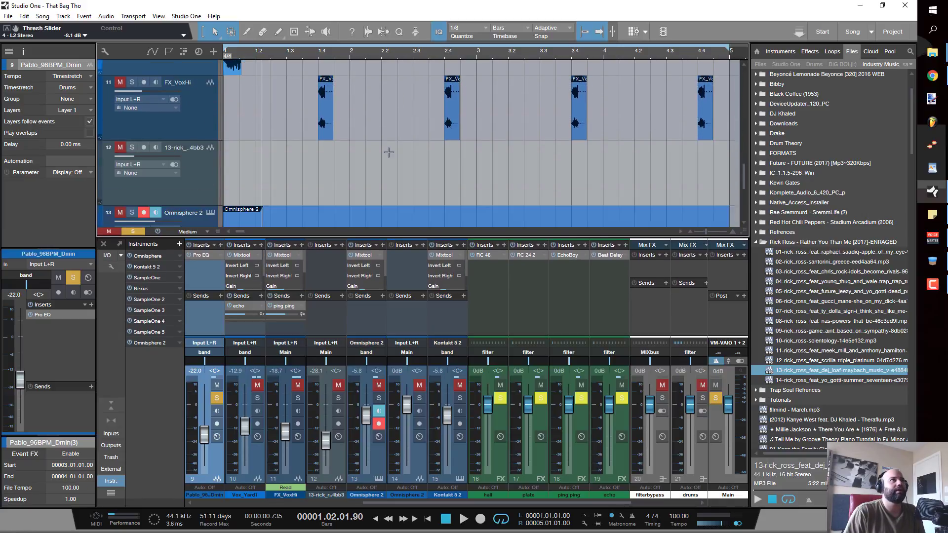
pyautogui.press('super')
pyautogui.press('super')
pyautogui.scroll(-6, 511, 171)
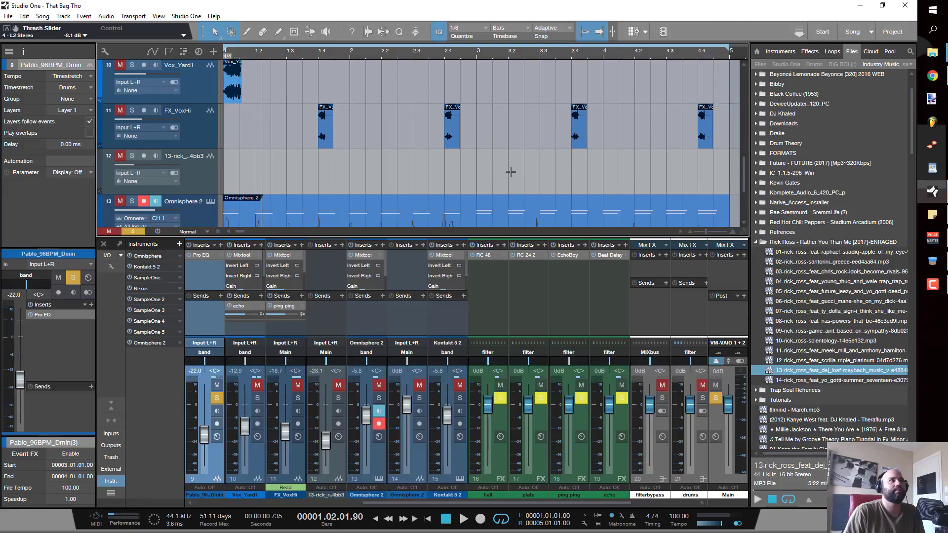
pyautogui.scroll(1, 508, 172)
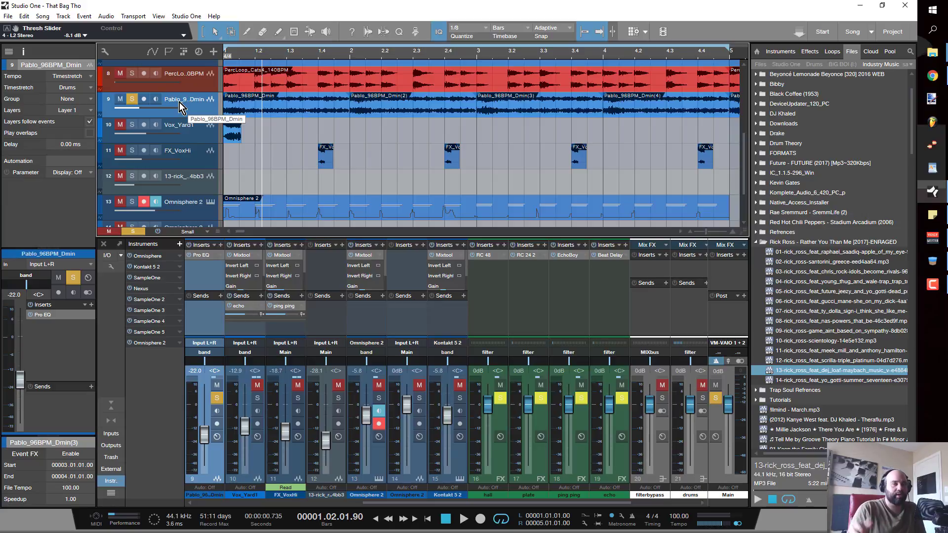
# Step: Take the Pablo_96BPM_Dmin track out of solo, and briefly mute and unmute it
pyautogui.click(132, 99)
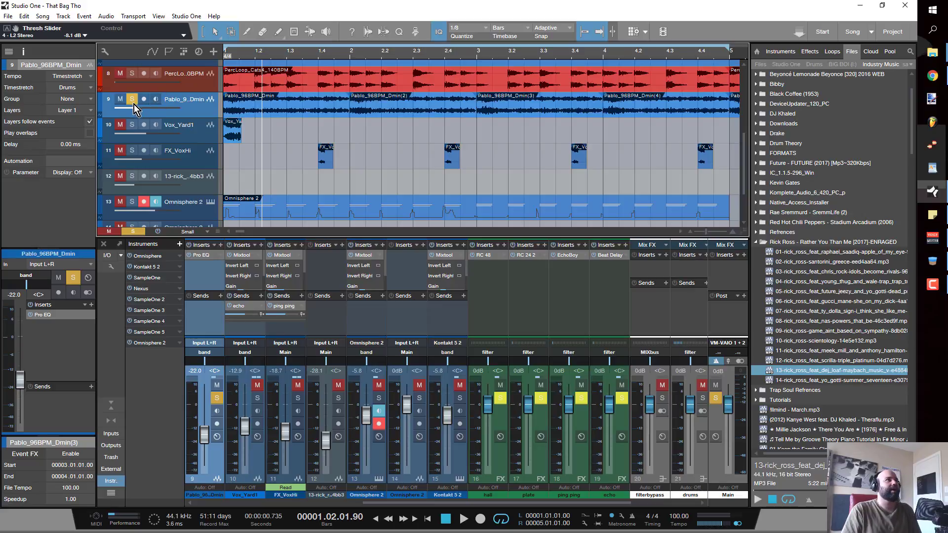
pyautogui.click(120, 99)
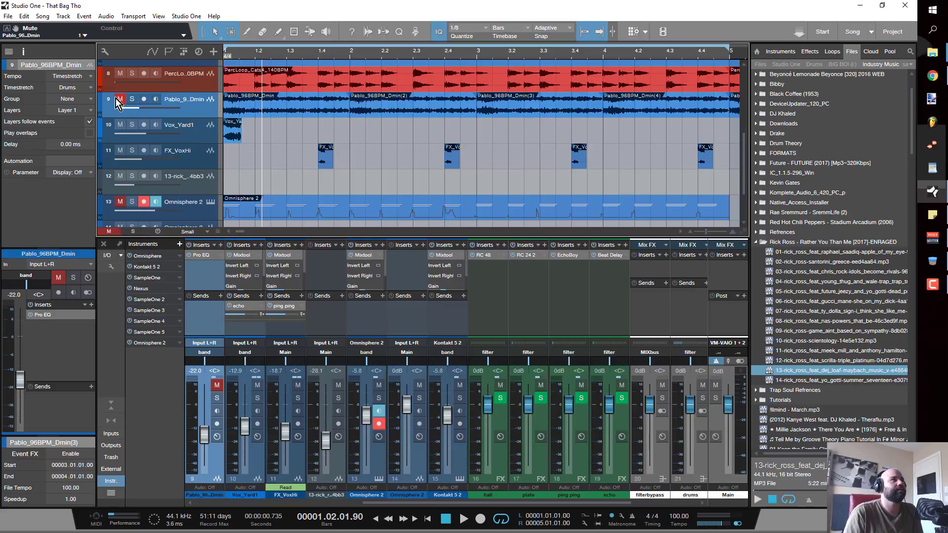
pyautogui.click(120, 99)
pyautogui.scroll(-2, 277, 141)
pyautogui.scroll(3, 277, 141)
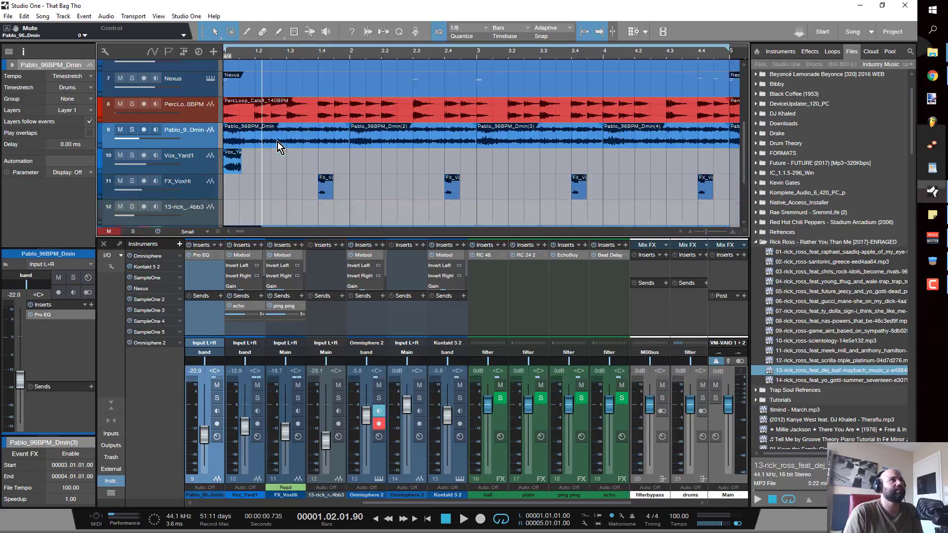
pyautogui.scroll(2, 277, 141)
pyautogui.scroll(-5, 278, 142)
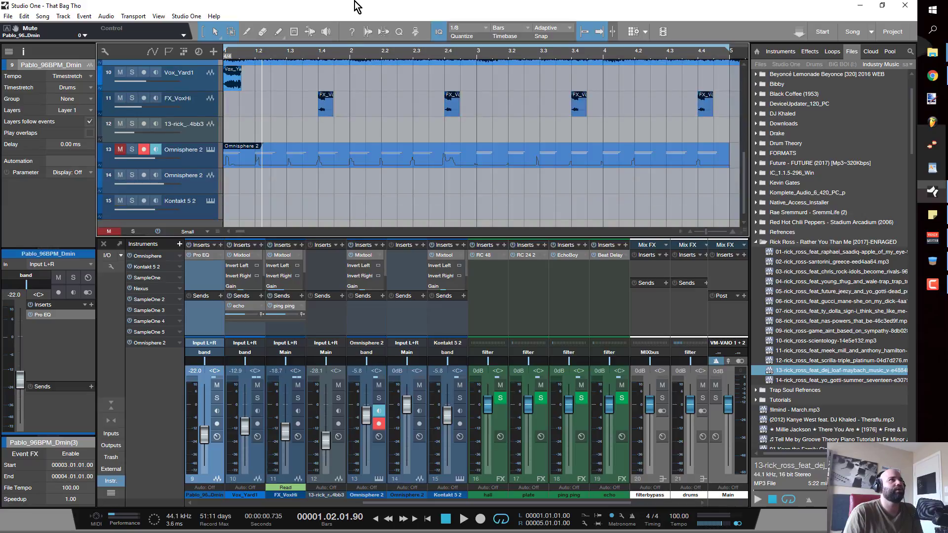
pyautogui.moveTo(342, 52); pyautogui.dragTo(365, 43)
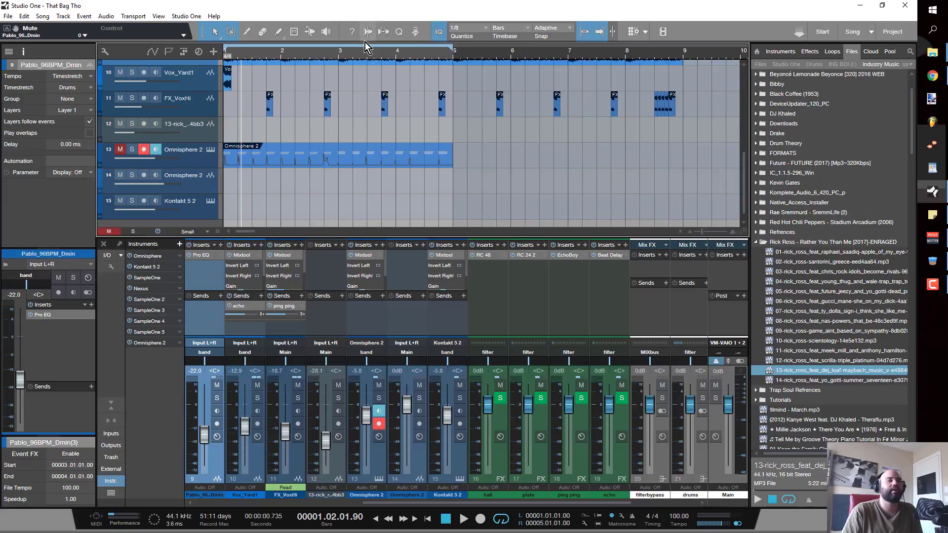
# Step: Open the Omnisphere 2 instrument on track 13 to check which patch it uses, and close it again
pyautogui.scroll(-1, 277, 128)
pyautogui.scroll(3, 275, 128)
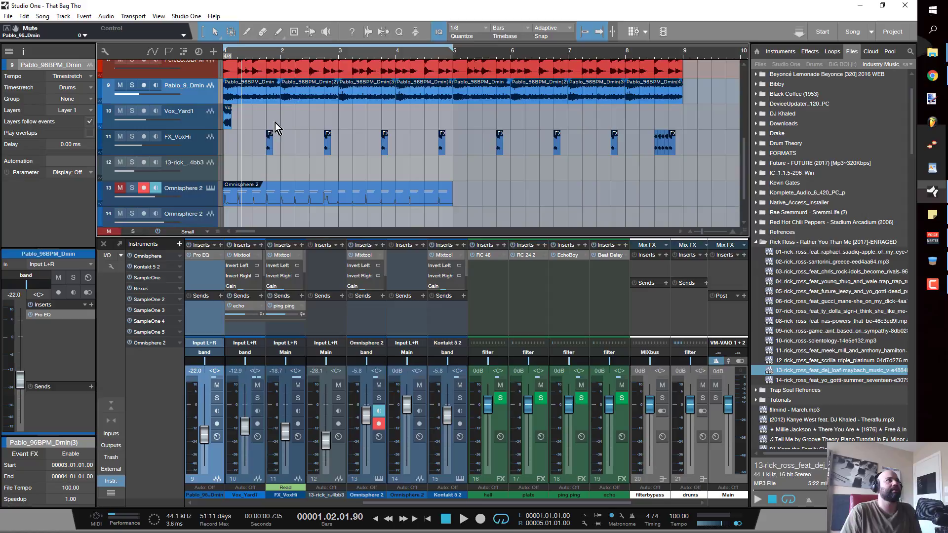
pyautogui.click(211, 188)
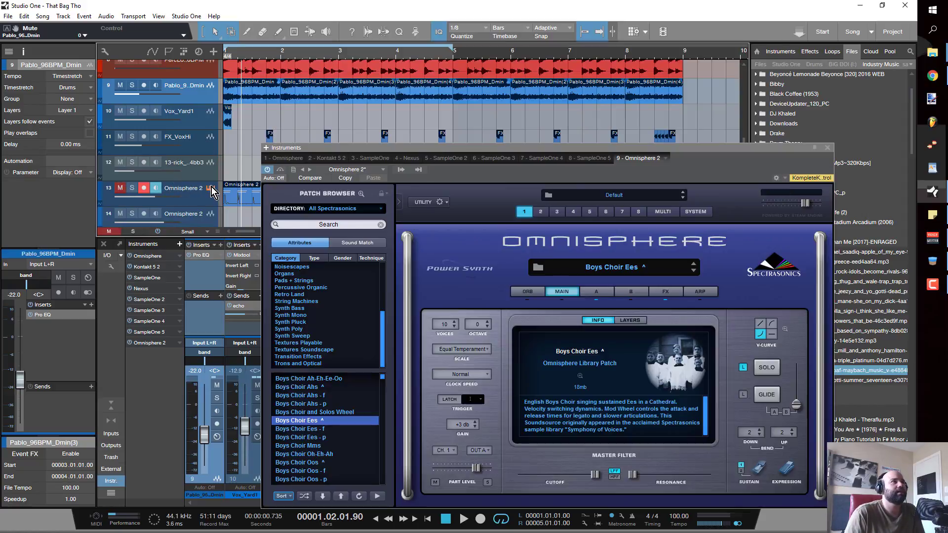
pyautogui.click(826, 147)
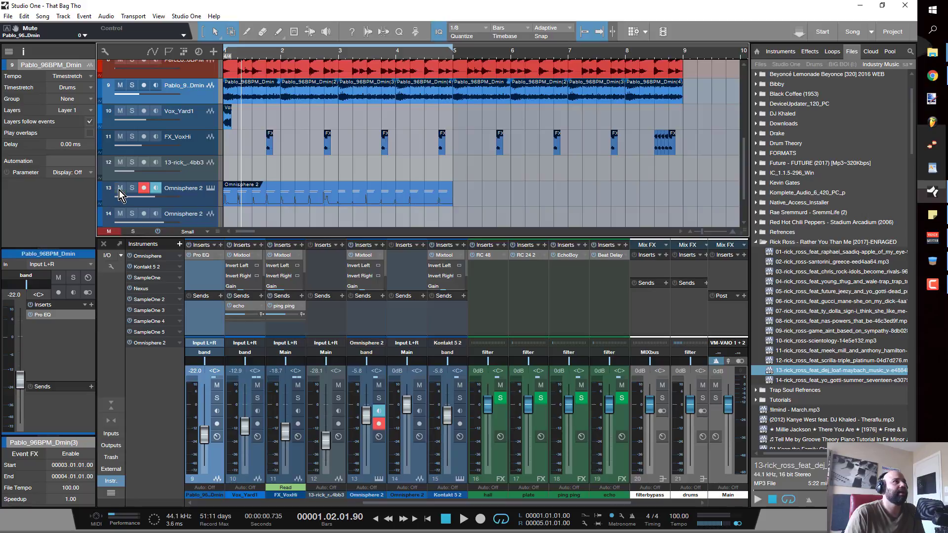
# Step: Solo the Pablo_96BPM_Dmin and Omnisphere 2 instrument tracks together and start playback
pyautogui.click(132, 85)
pyautogui.click(131, 188)
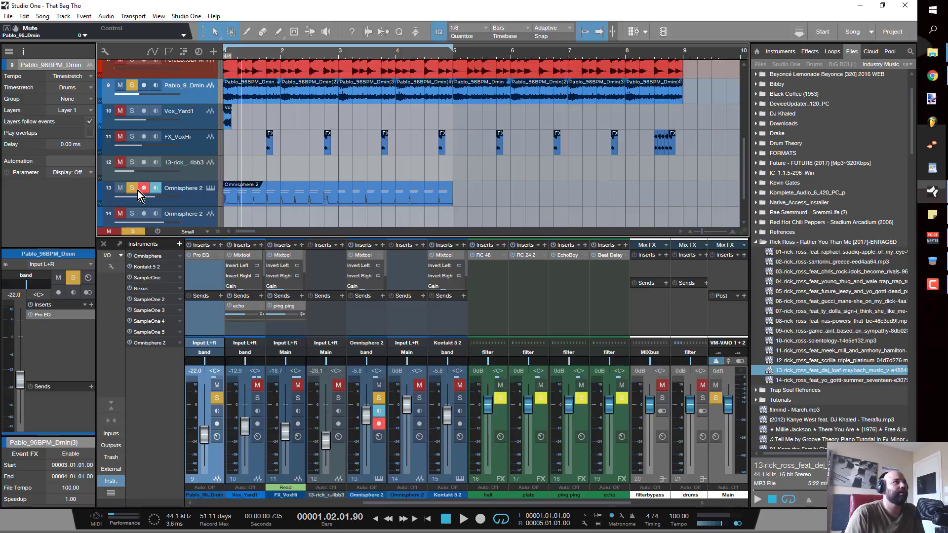
pyautogui.press('space')
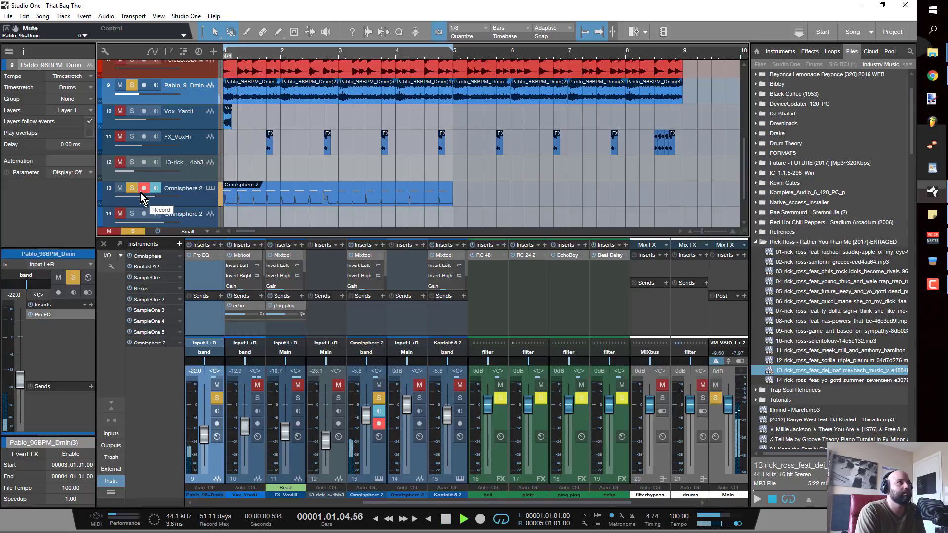
# Step: Lower the Mixtool gain on the Omnisphere 2 channel to -12.96 dB during playback, and stop
pyautogui.click(191, 195)
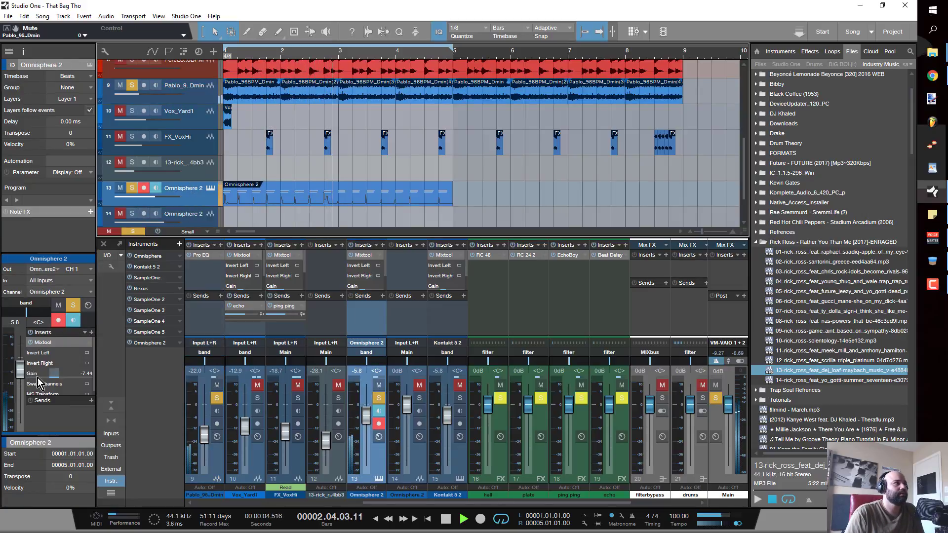
pyautogui.scroll(-5, 52, 379)
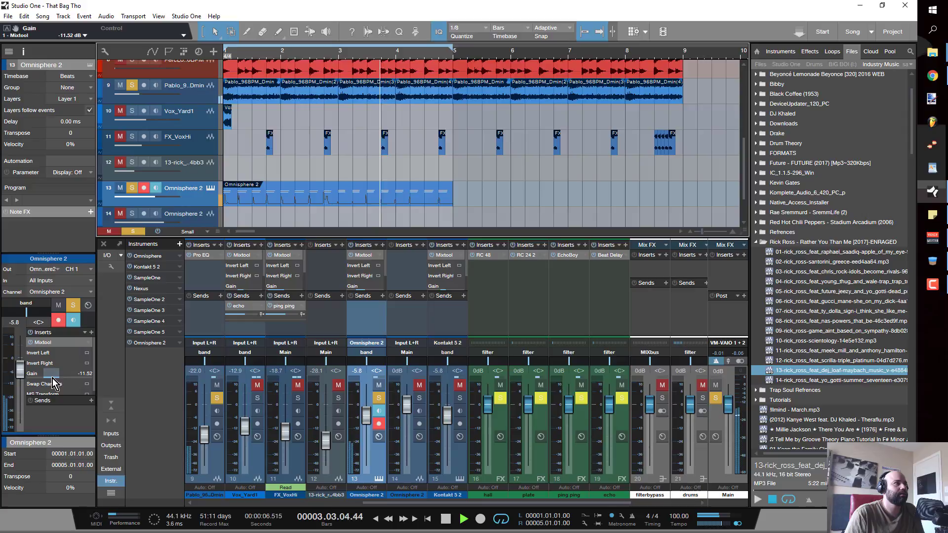
pyautogui.scroll(-1, 53, 378)
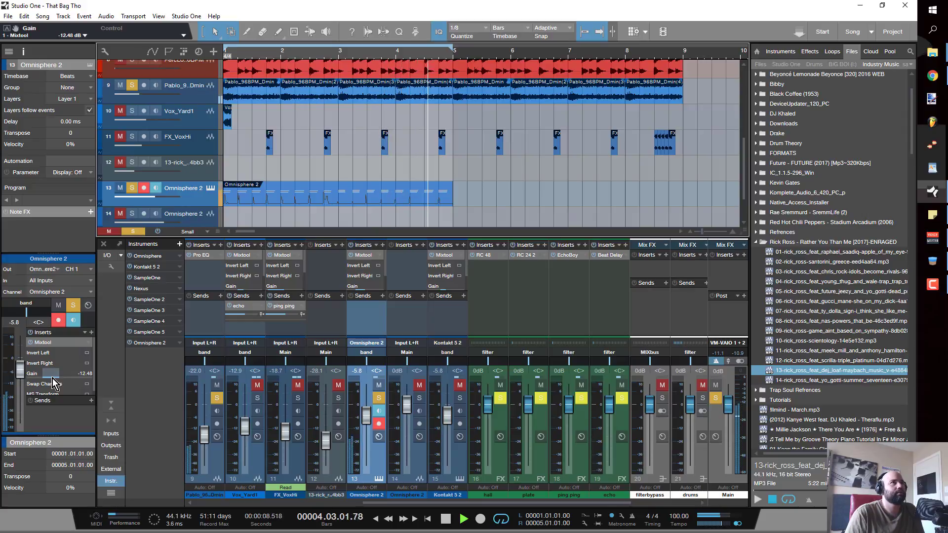
pyautogui.scroll(-1, 53, 379)
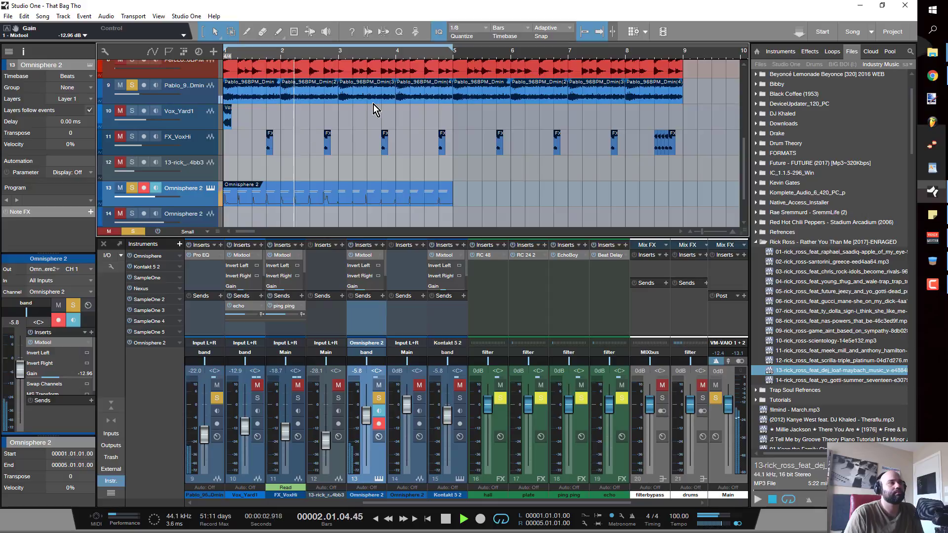
pyautogui.press('space')
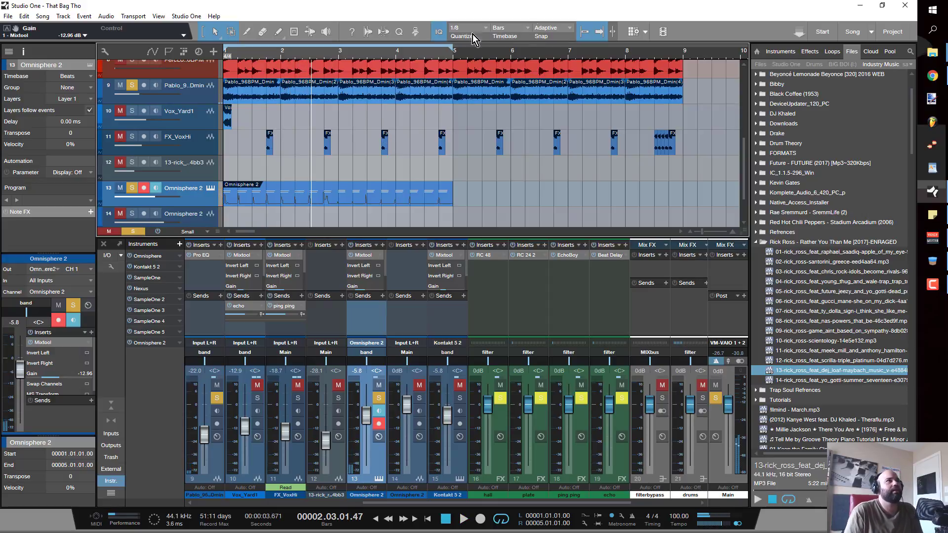
# Step: Play from the song start with Omnisphere 2 silenced to listen to the Pablo_96BPM_Dmin sample alone, and stop
pyautogui.click(259, 94)
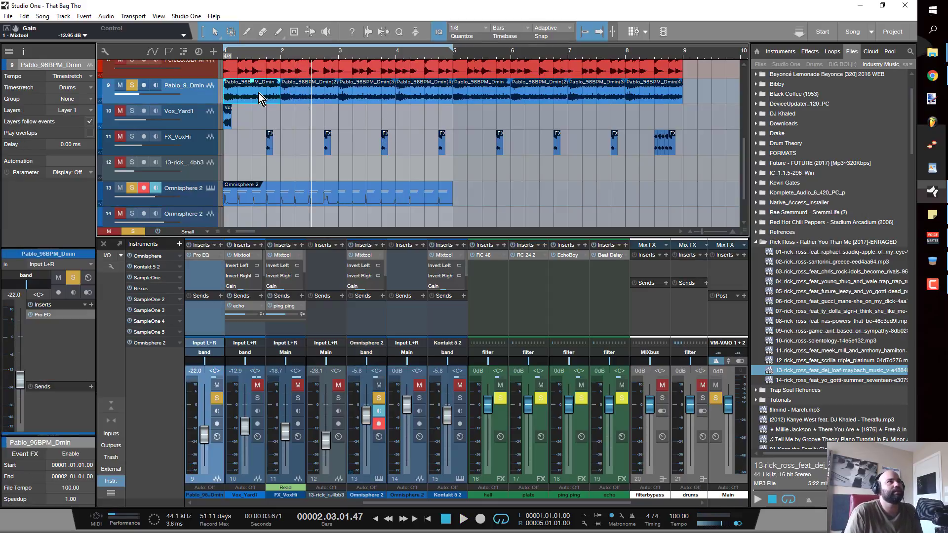
pyautogui.click(363, 92)
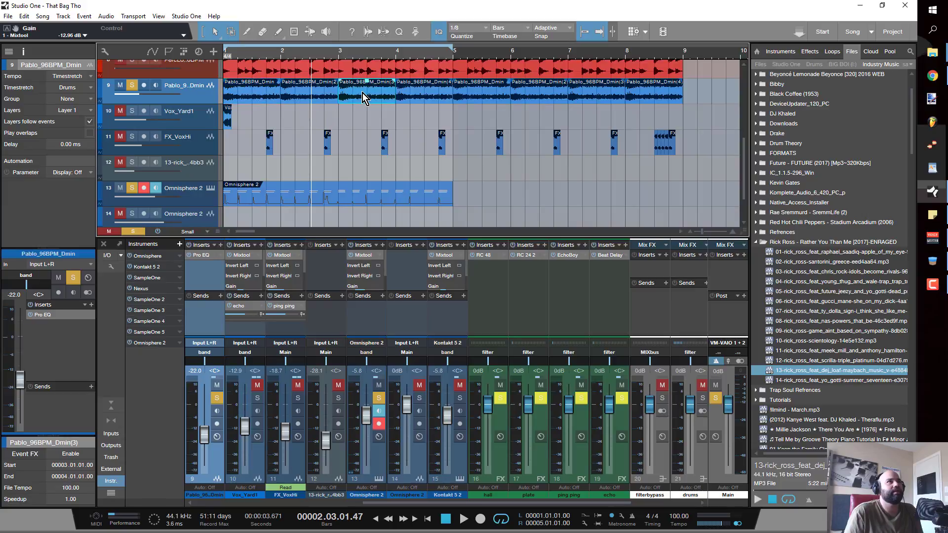
pyautogui.press(',')
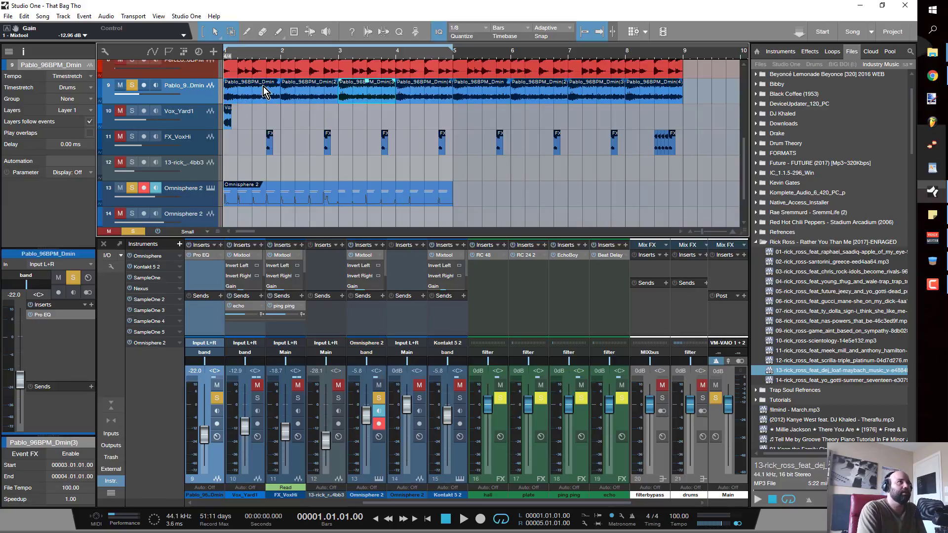
pyautogui.press('space')
pyautogui.click(119, 189)
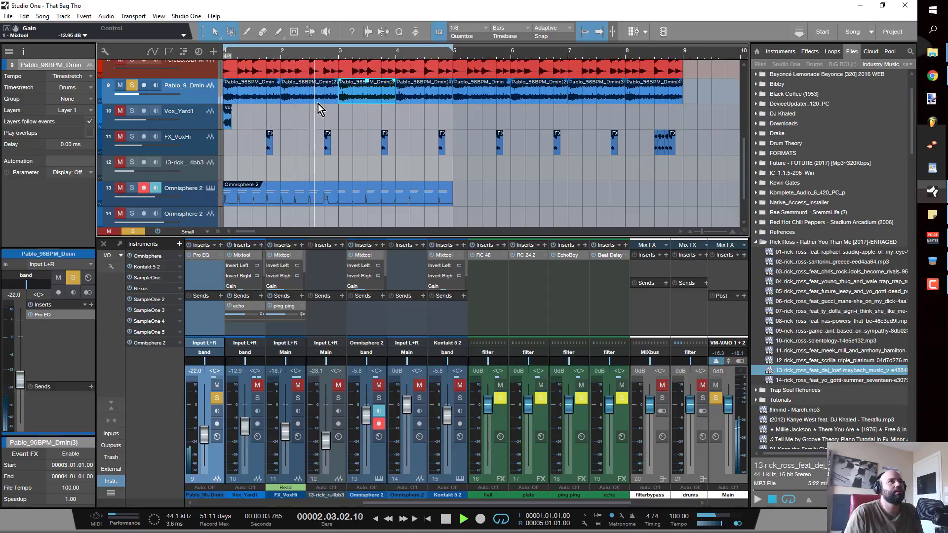
pyautogui.press('space')
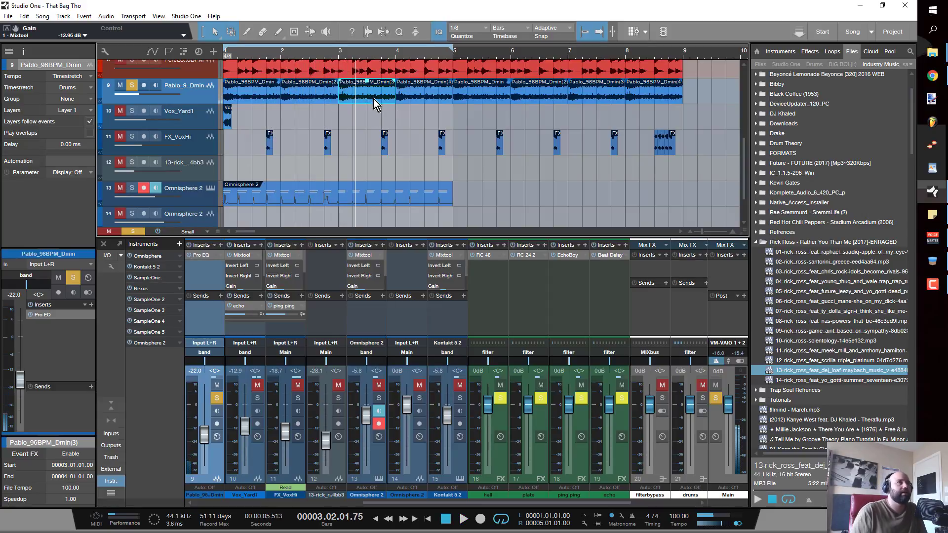
pyautogui.rightClick(374, 99)
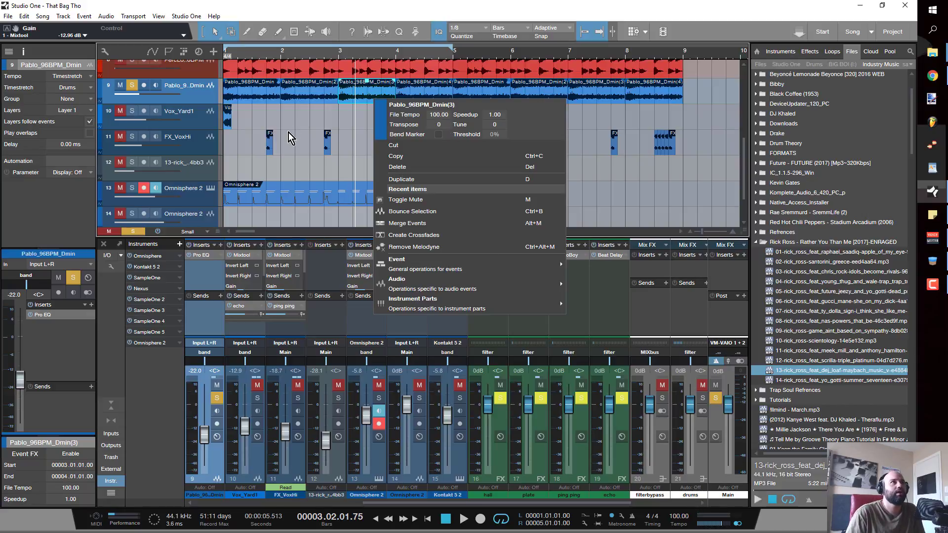
pyautogui.click(342, 120)
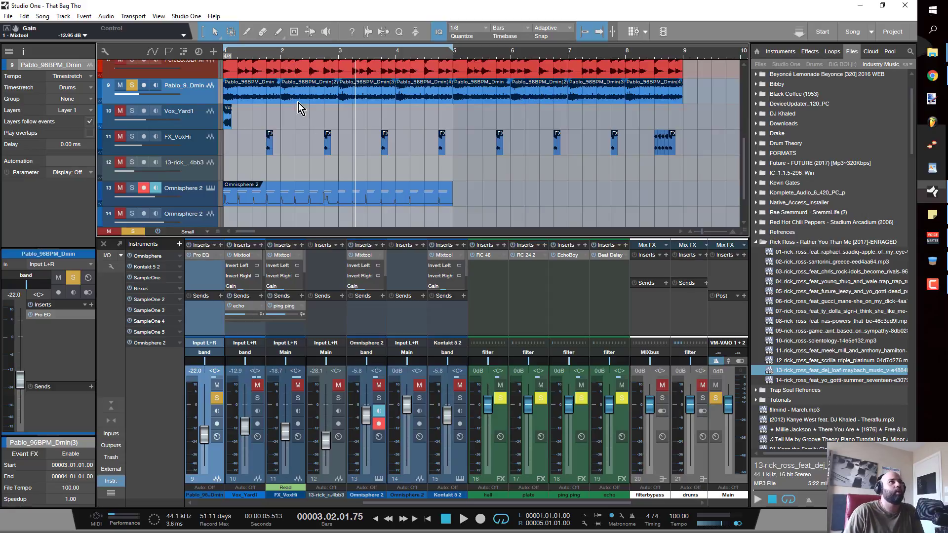
pyautogui.moveTo(233, 138); pyautogui.dragTo(245, 154)
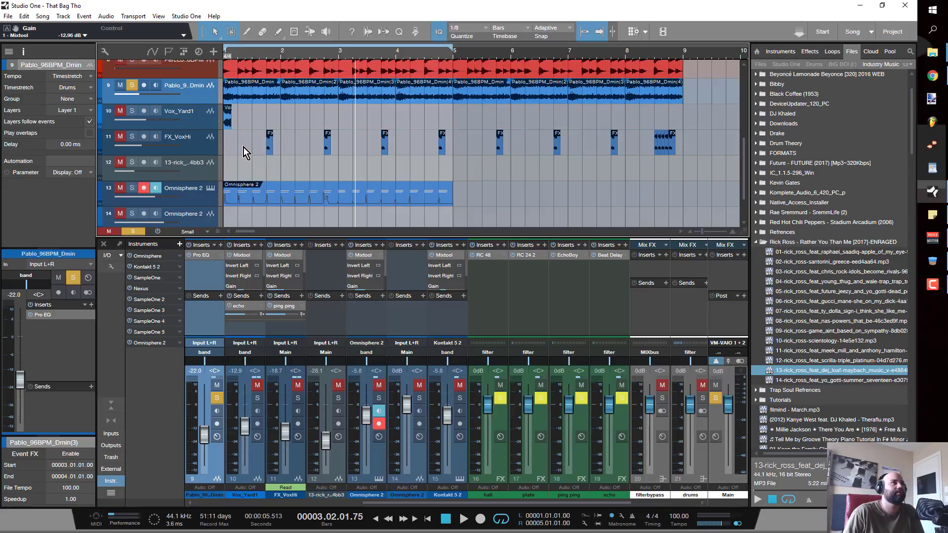
pyautogui.doubleClick(242, 147)
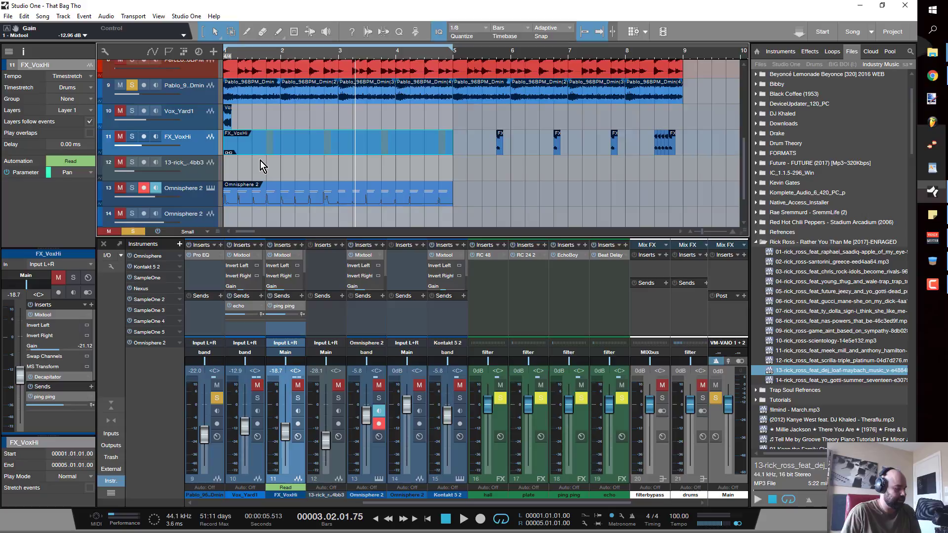
pyautogui.hotkey('ctrl', 'z')
# Step: Open the Omnisphere 2 part in the note editor, examine the repeated chord notes in both halves, and close the editor
pyautogui.doubleClick(377, 192)
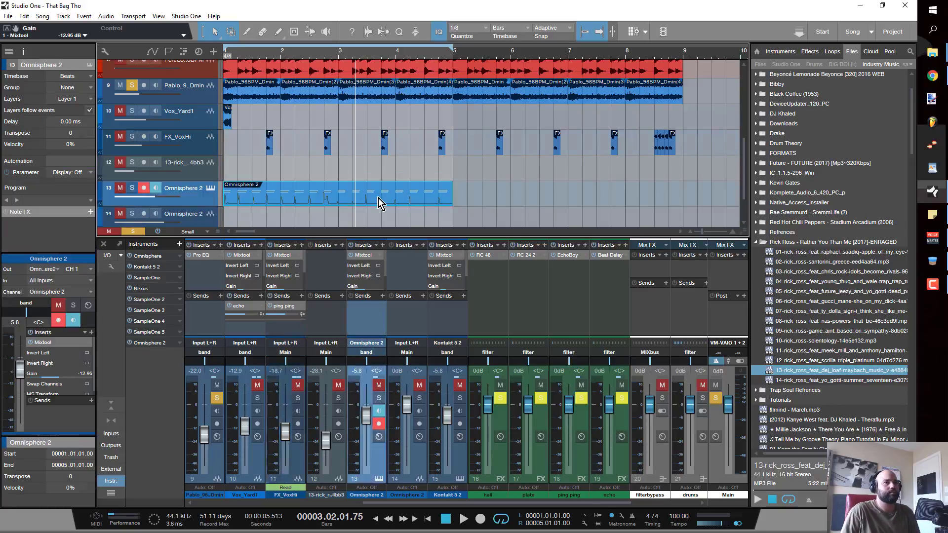
pyautogui.moveTo(252, 295); pyautogui.dragTo(461, 371)
pyautogui.moveTo(473, 278); pyautogui.dragTo(705, 354)
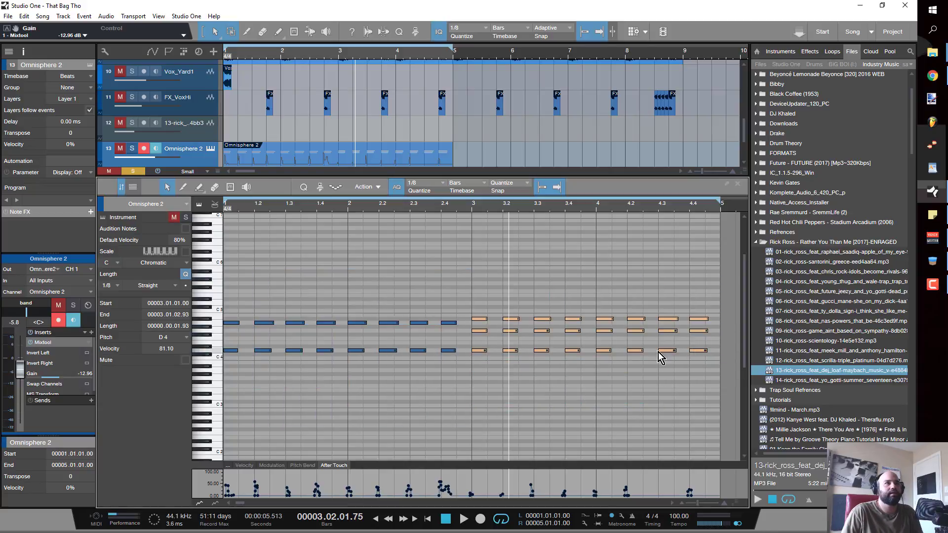
pyautogui.click(293, 241)
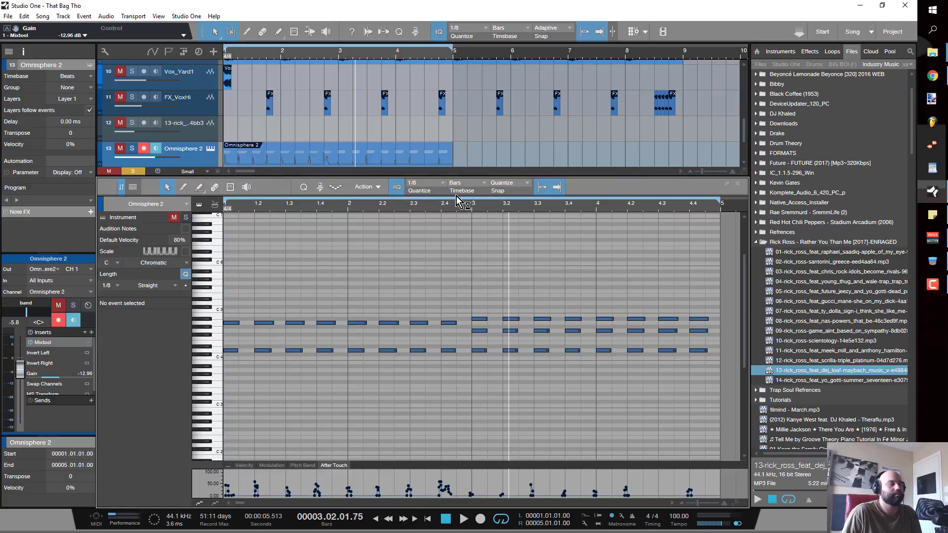
pyautogui.click(737, 184)
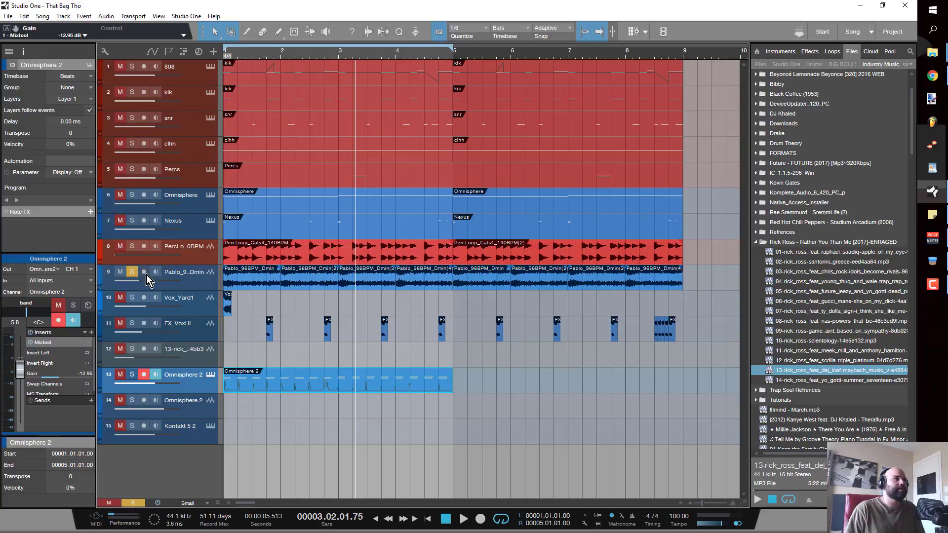
# Step: Mute and unsolo Pablo_96BPM_Dmin, solo the Omnisphere 2 instrument track, and play it from the song start before stopping
pyautogui.click(120, 272)
pyautogui.click(132, 271)
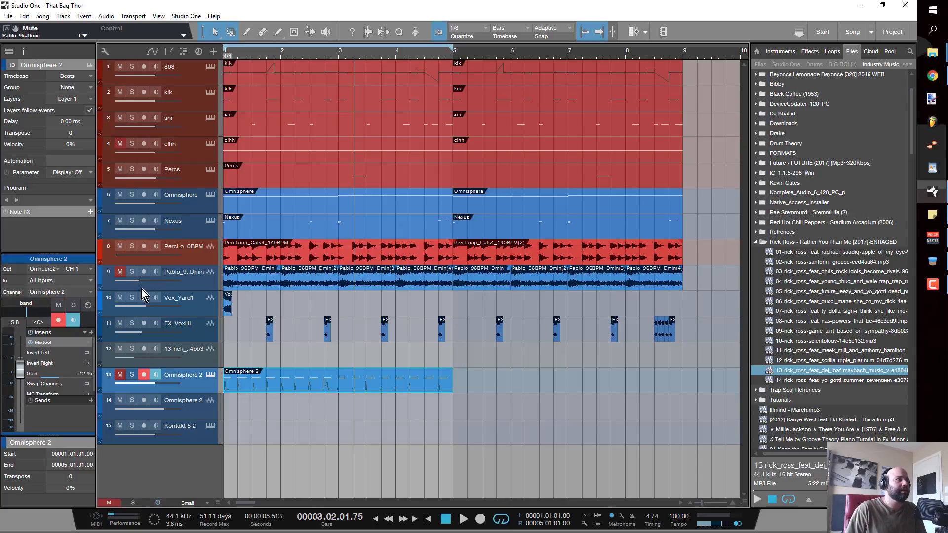
pyautogui.click(131, 378)
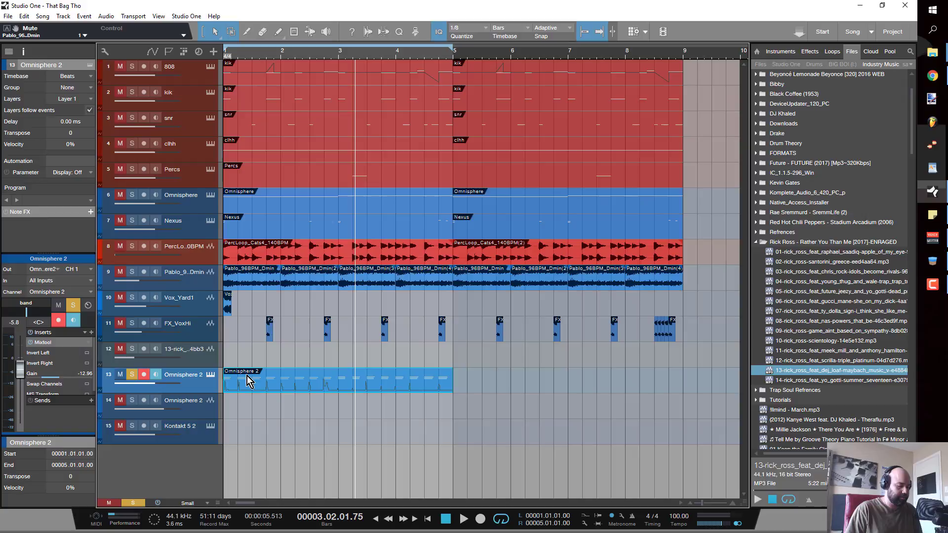
pyautogui.press(',')
pyautogui.press('space')
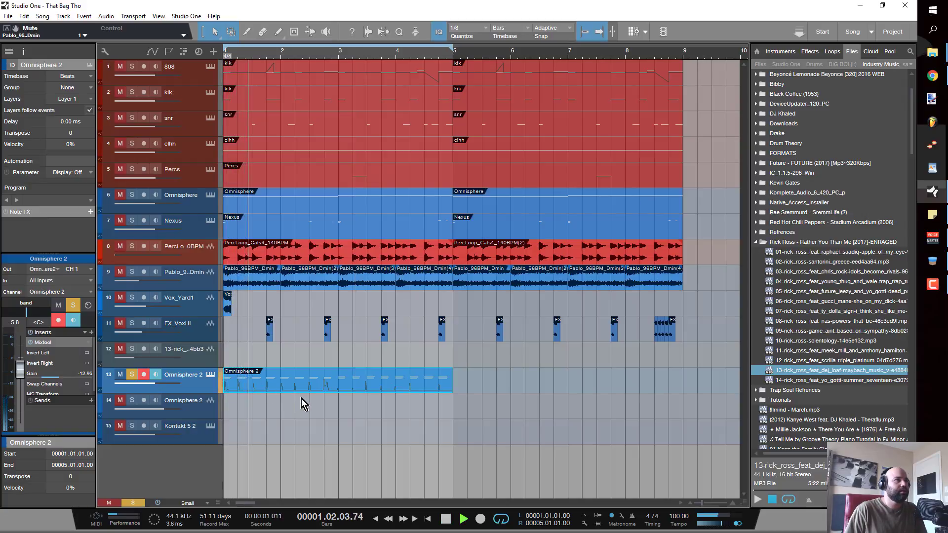
pyautogui.press('space')
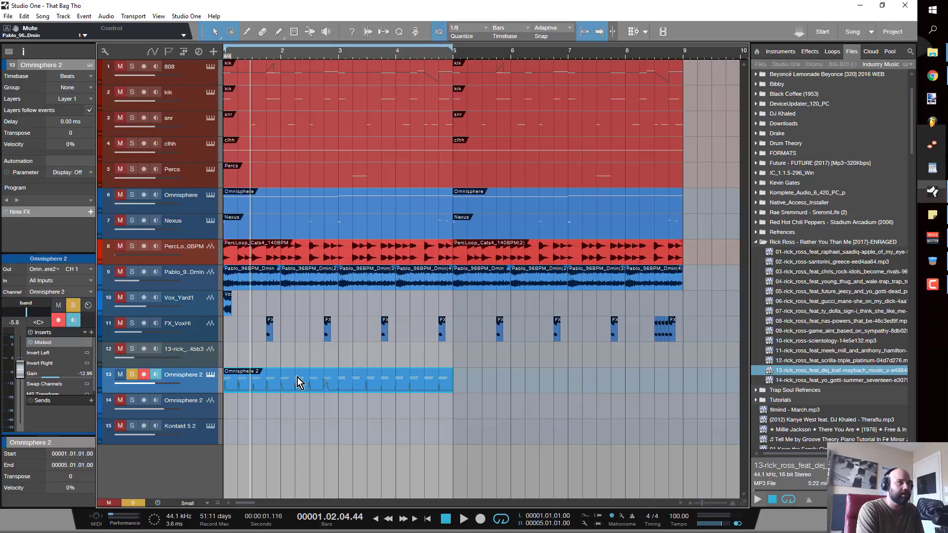
# Step: Bounce the Omnisphere 2 part to audio and trim the start of the bounced event to beat 1.2
pyautogui.hotkey('ctrl', 'b')
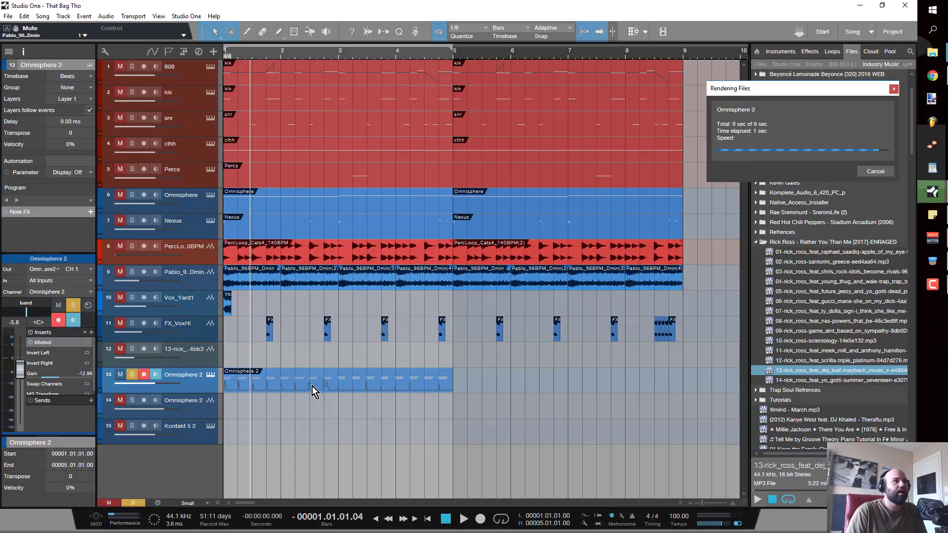
pyautogui.doubleClick(304, 410)
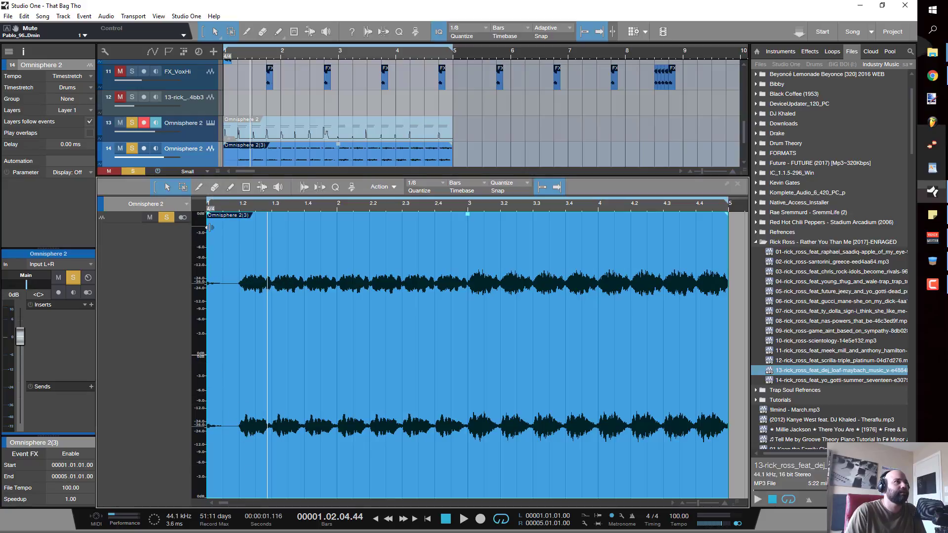
pyautogui.moveTo(221, 230); pyautogui.dragTo(240, 231)
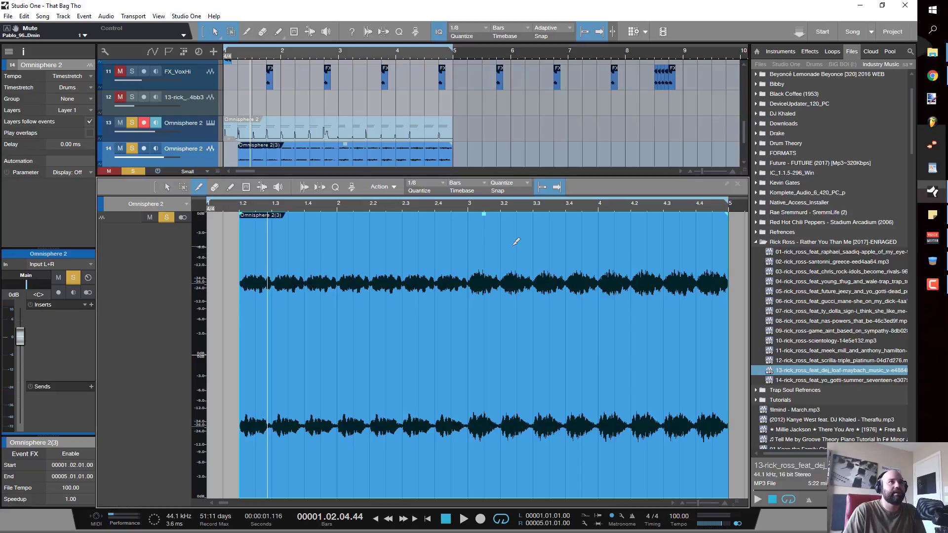
# Step: Split the bounced Omnisphere 2 audio at bar 3 and shorten both pieces to one beat each
pyautogui.press('3')
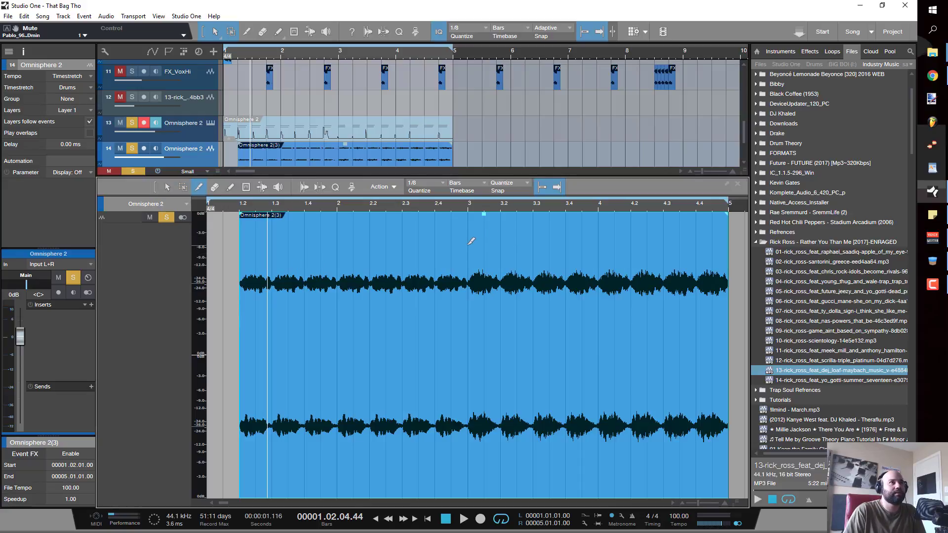
pyautogui.click(470, 241)
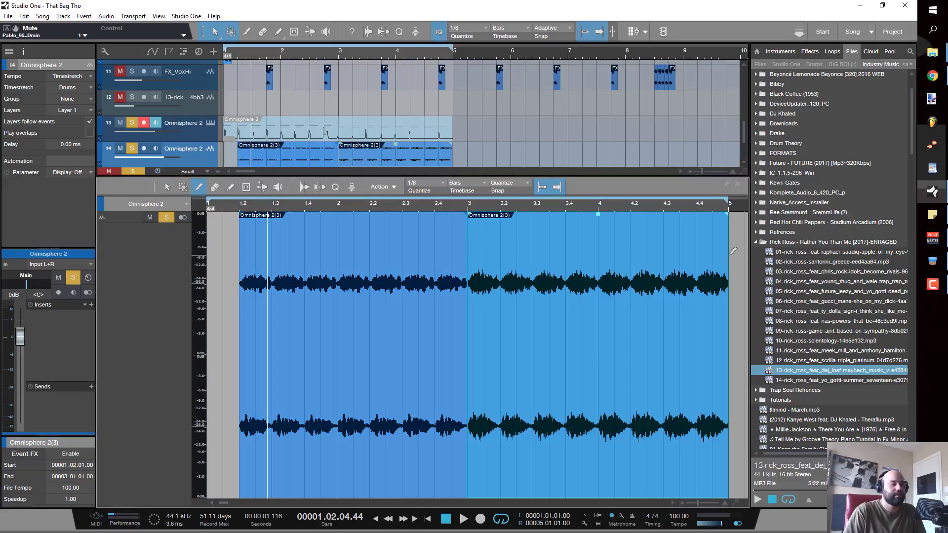
pyautogui.moveTo(728, 293); pyautogui.dragTo(272, 327)
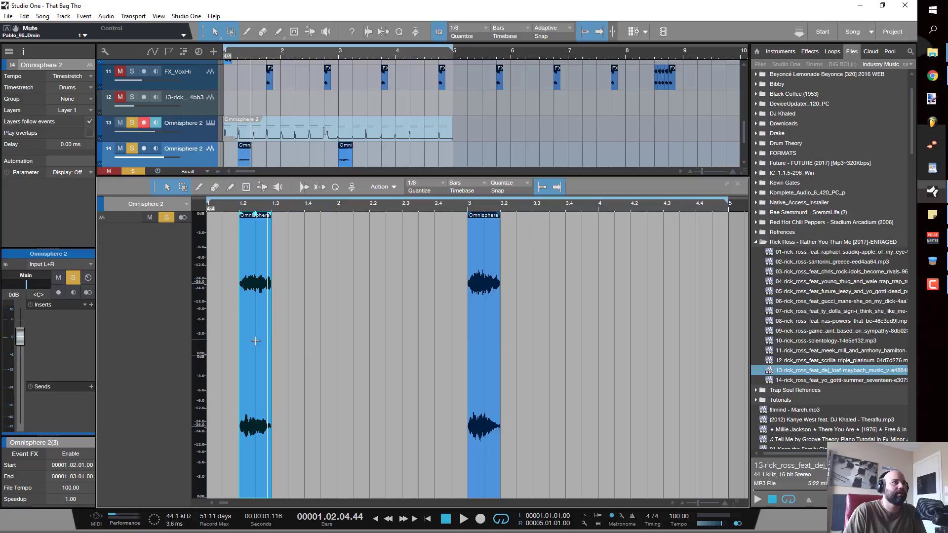
# Step: Move the first one-beat Omnisphere 2 chop to the start of bar 1 and play it from the song start
pyautogui.moveTo(256, 368); pyautogui.dragTo(220, 366)
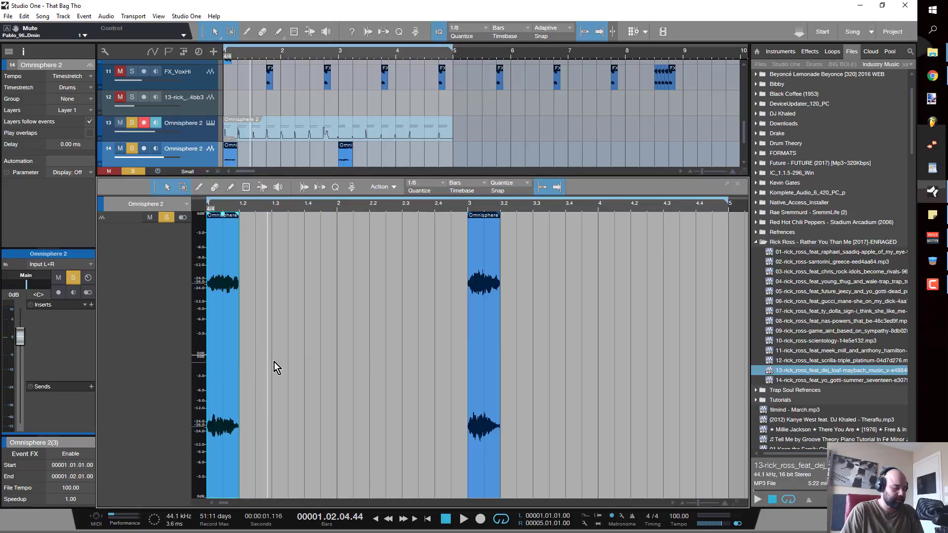
pyautogui.press('Home')
pyautogui.press('space')
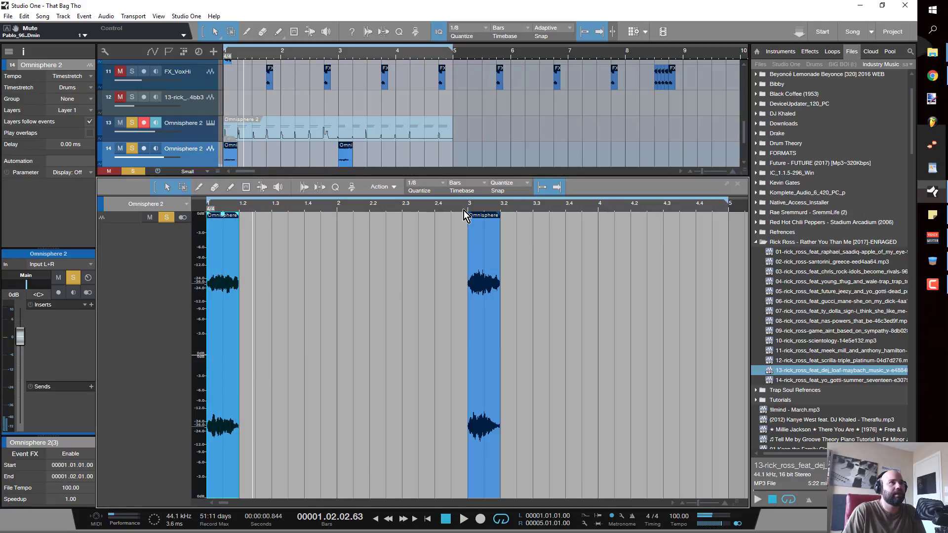
# Step: Trim the soft attack off the start of the first Omnisphere 2 chop and quantize the chop to the start of bar 1
pyautogui.click(466, 207)
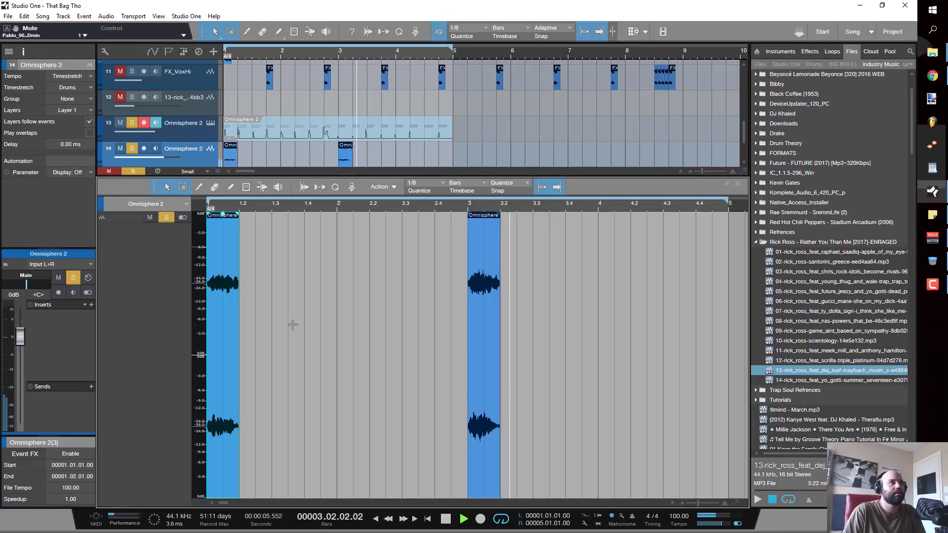
pyautogui.moveTo(249, 205); pyautogui.dragTo(244, 287)
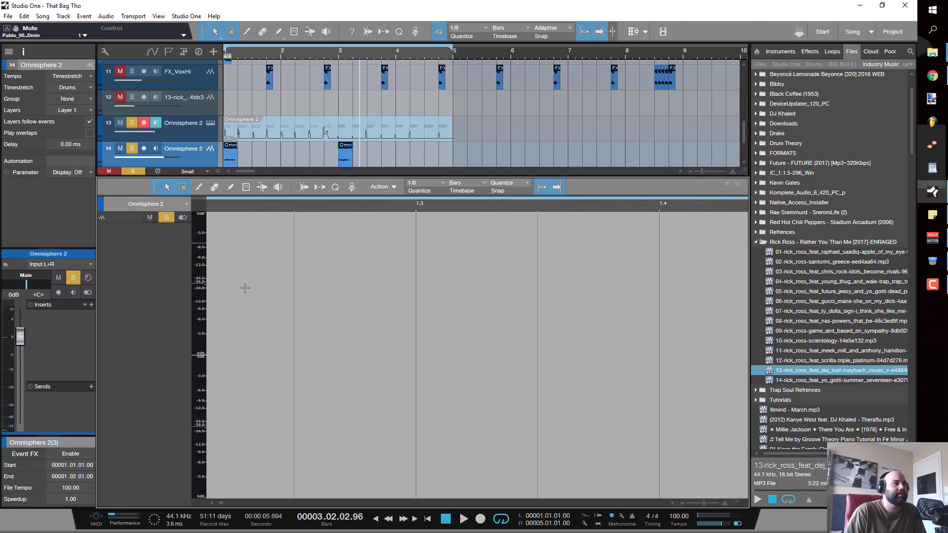
pyautogui.click(223, 503)
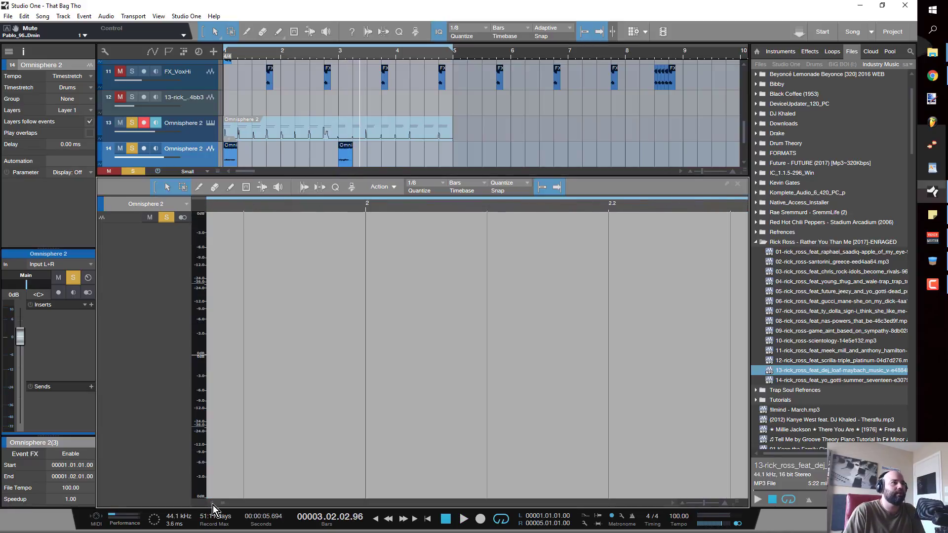
pyautogui.click(218, 505)
pyautogui.click(218, 505)
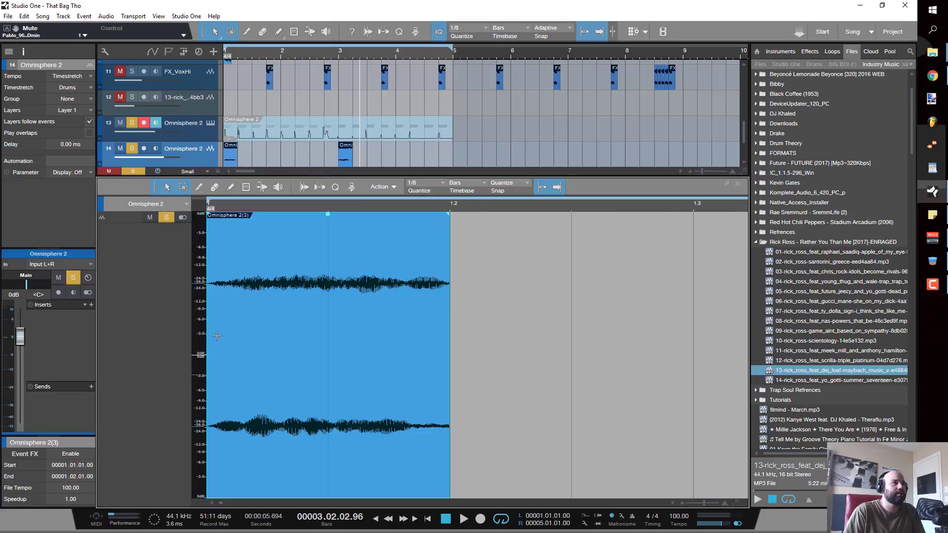
pyautogui.scroll(2, 274, 380)
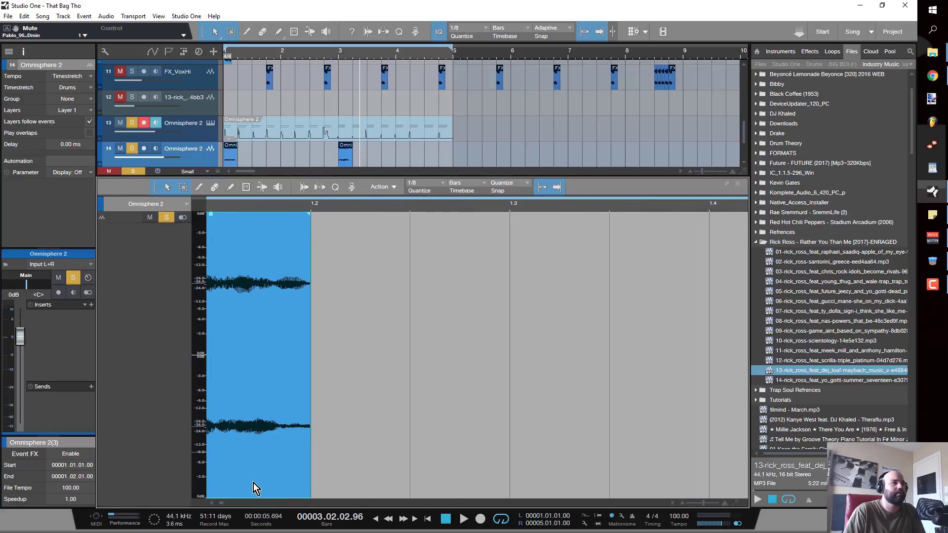
pyautogui.click(211, 503)
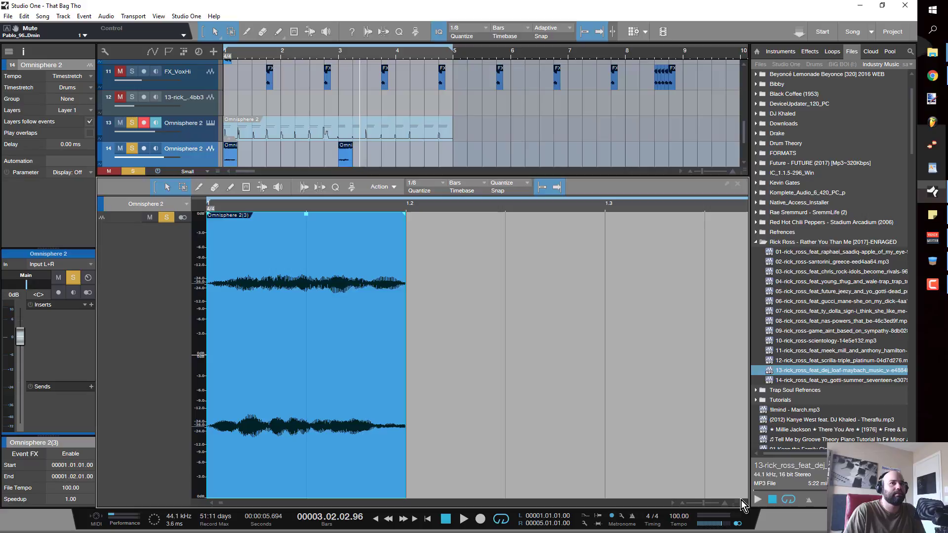
pyautogui.moveTo(735, 503); pyautogui.dragTo(735, 493)
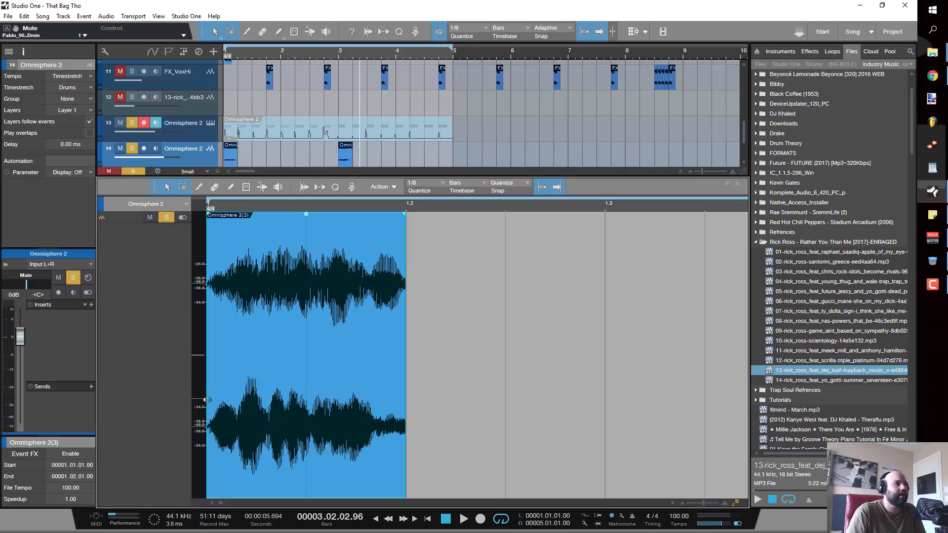
pyautogui.moveTo(206, 400); pyautogui.dragTo(235, 451)
pyautogui.press('q')
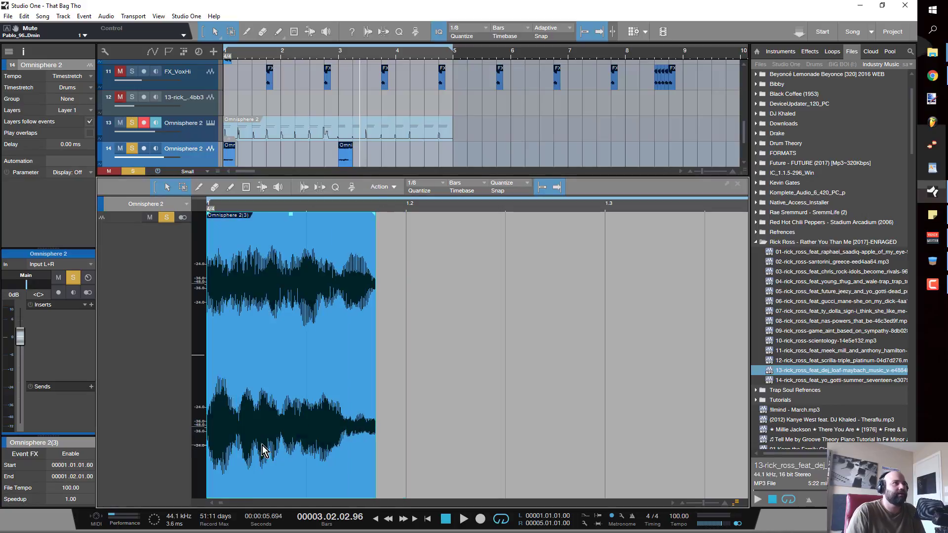
# Step: Audition the first Omnisphere 2 chop from the song start and give it a very short fade-in
pyautogui.press(',')
pyautogui.press('space')
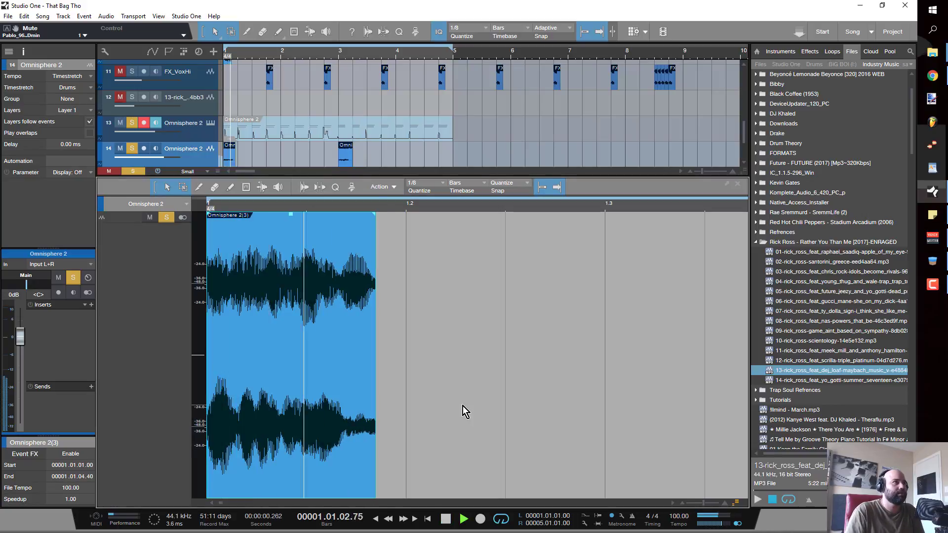
pyautogui.press('space')
pyautogui.press('space')
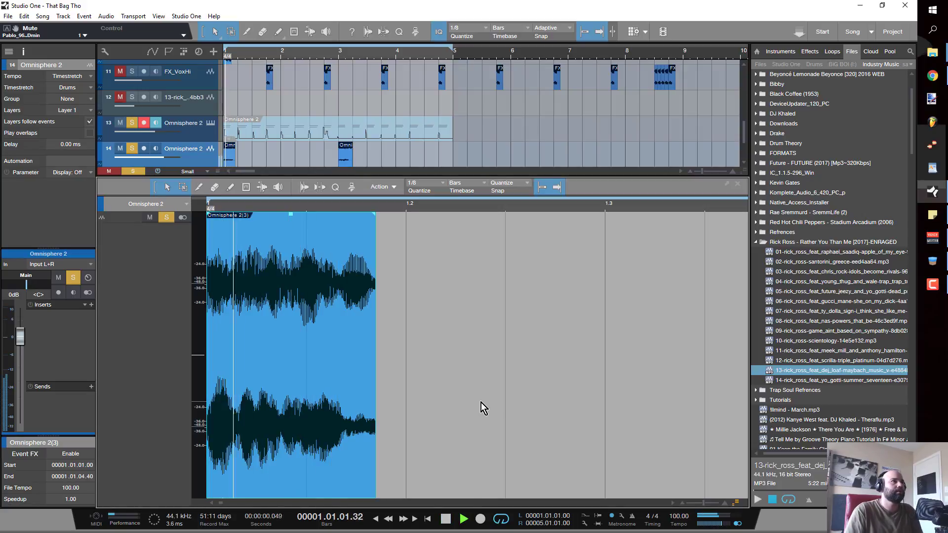
pyautogui.press('space')
pyautogui.moveTo(208, 214); pyautogui.dragTo(214, 219)
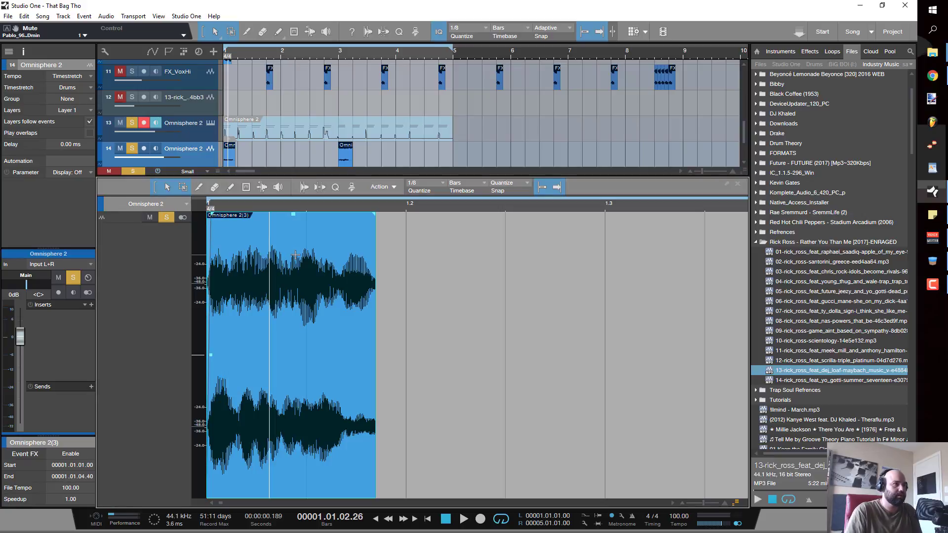
pyautogui.press('space')
pyautogui.press('space')
# Step: Trim the soft attack off the second chop, snap it to the start of bar 3, and add a very short fade-in
pyautogui.moveTo(308, 208); pyautogui.dragTo(281, 178)
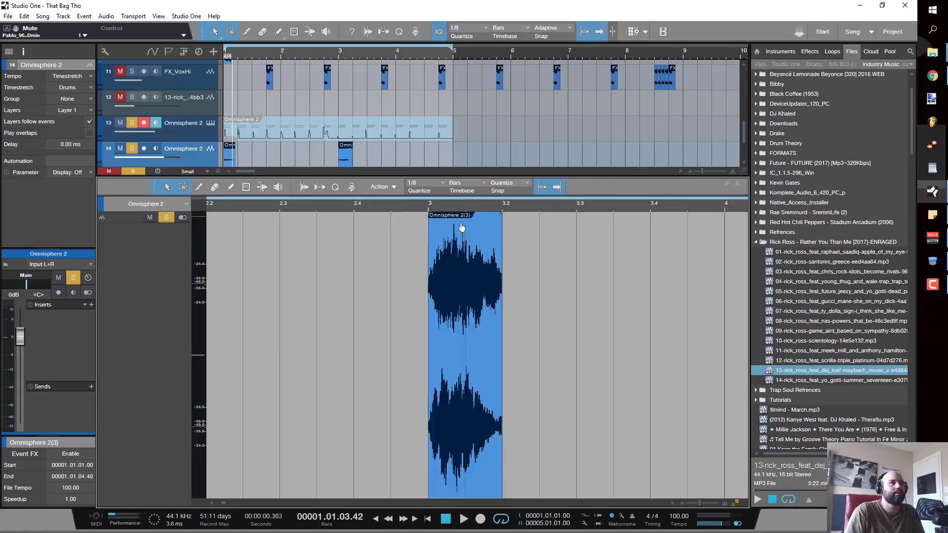
pyautogui.scroll(4, 462, 227)
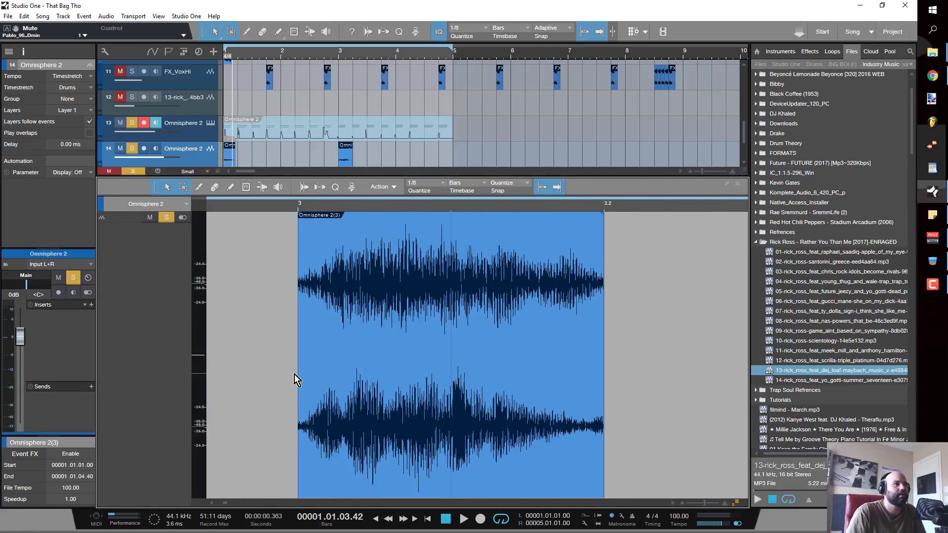
pyautogui.moveTo(296, 375); pyautogui.dragTo(348, 370)
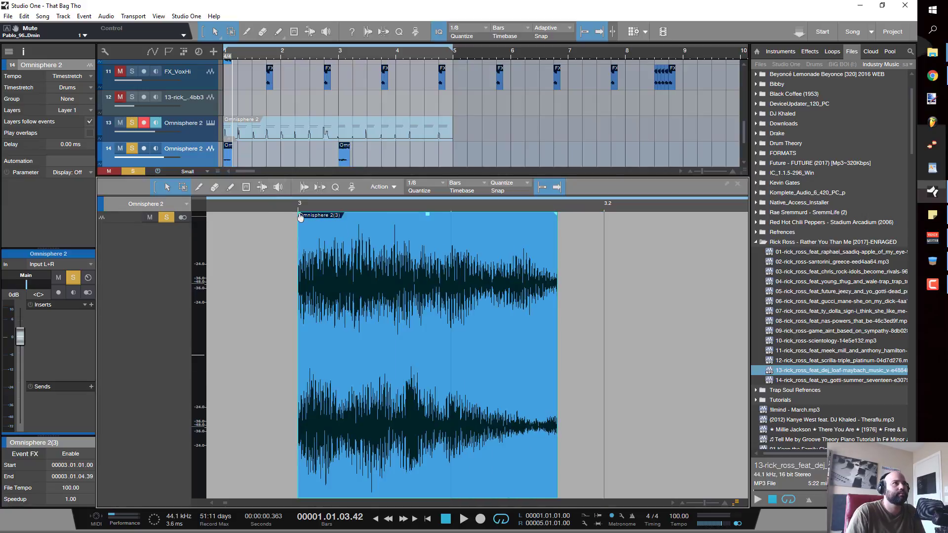
pyautogui.moveTo(299, 216); pyautogui.dragTo(303, 217)
# Step: Duplicate the first Omnisphere 2 chop onto every beat through the end of bar 2
pyautogui.moveTo(251, 203); pyautogui.dragTo(442, 172)
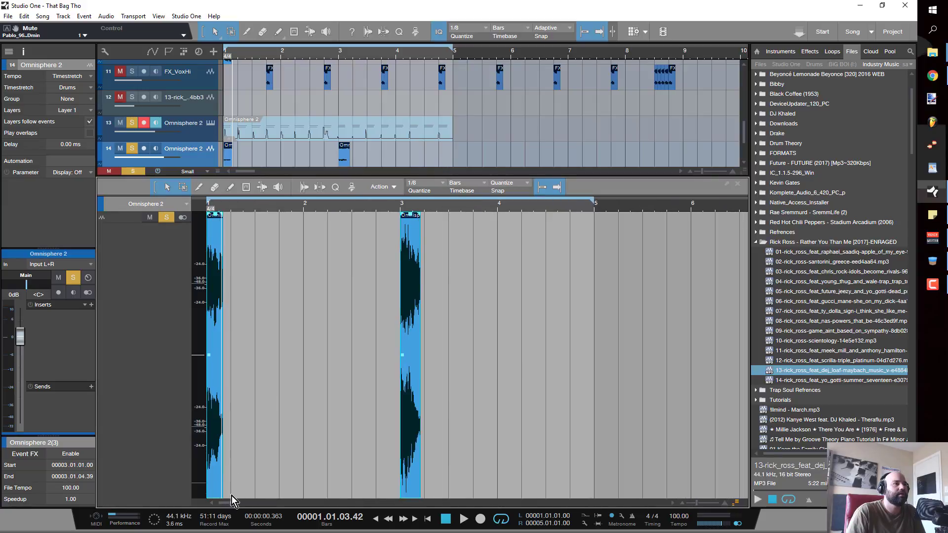
pyautogui.moveTo(281, 390); pyautogui.dragTo(215, 401)
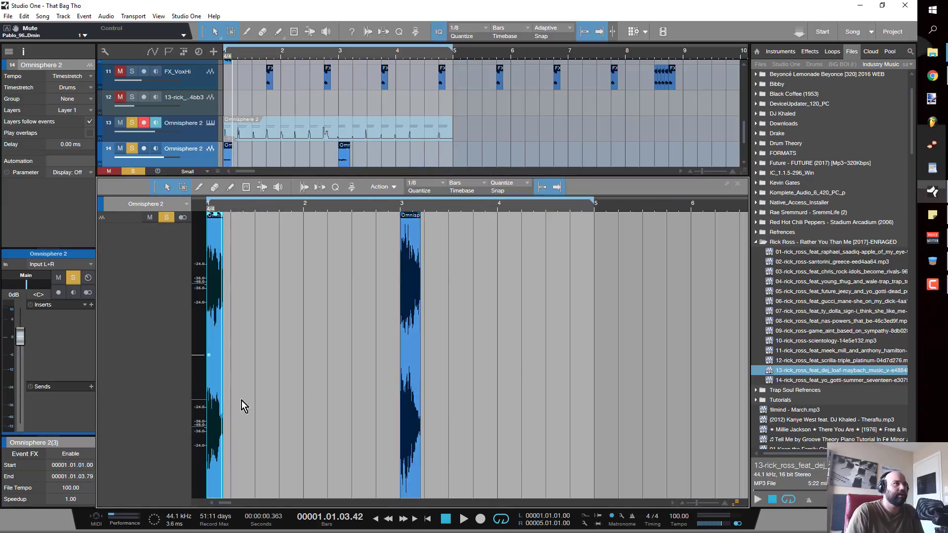
pyautogui.press('d')
pyautogui.press('d')
pyautogui.press('d')
pyautogui.press('d')
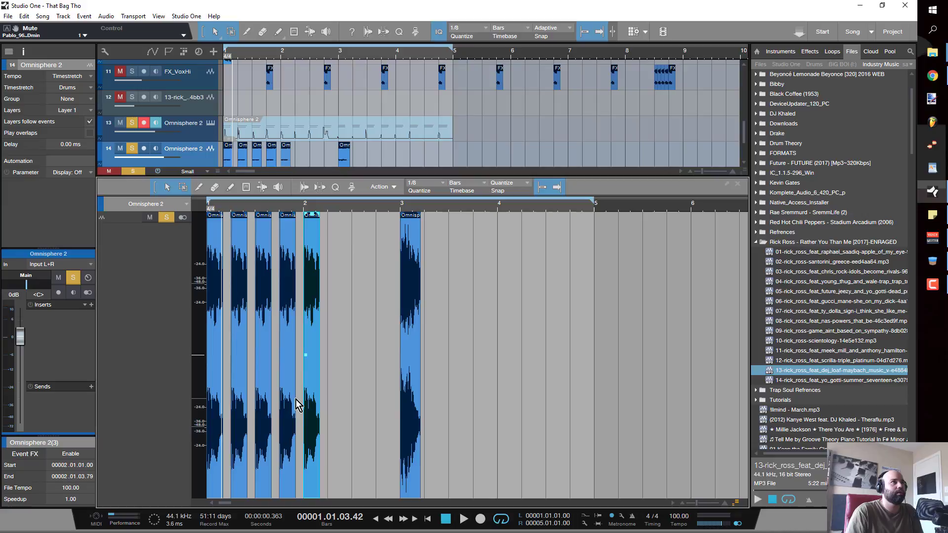
pyautogui.press('d')
pyautogui.press('d')
pyautogui.press('d')
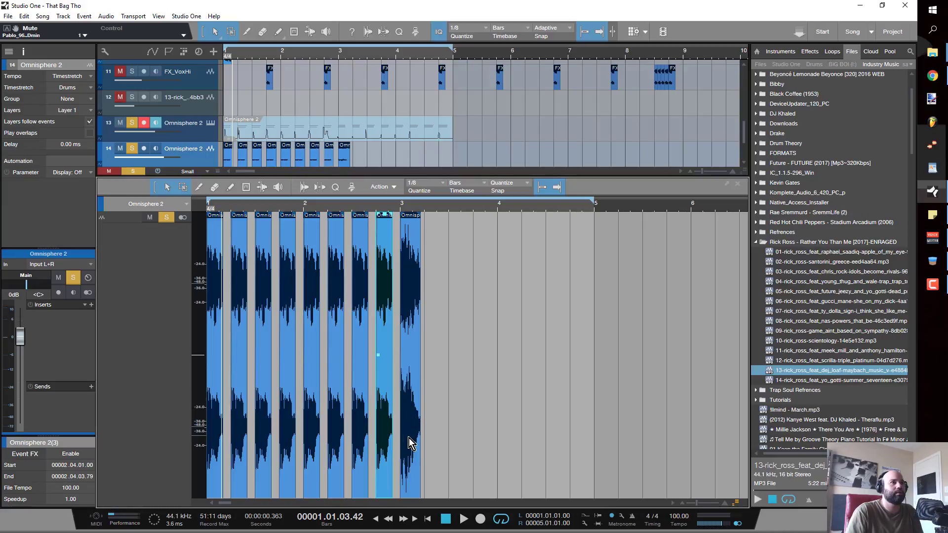
# Step: Duplicate the bar 3 Omnisphere 2 chop onto every beat through the end of bar 4
pyautogui.press('d')
pyautogui.press('d')
pyautogui.press('d')
pyautogui.press('d')
pyautogui.press('d')
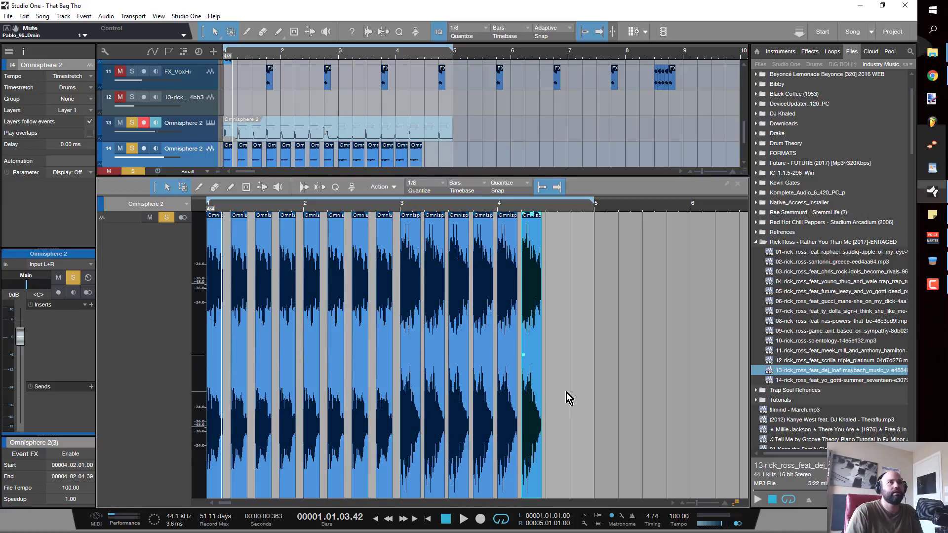
pyautogui.press('d')
pyautogui.press('d')
# Step: Lower the volume of all the Omnisphere 2 chops in bars 3 and 4 by about 3.3 dB
pyautogui.moveTo(719, 354); pyautogui.dragTo(400, 329)
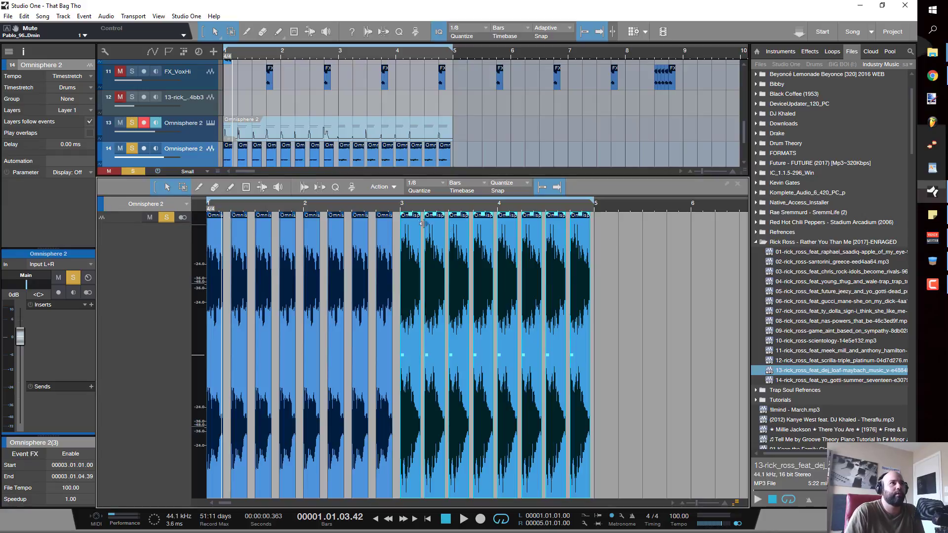
pyautogui.moveTo(412, 218); pyautogui.dragTo(413, 241)
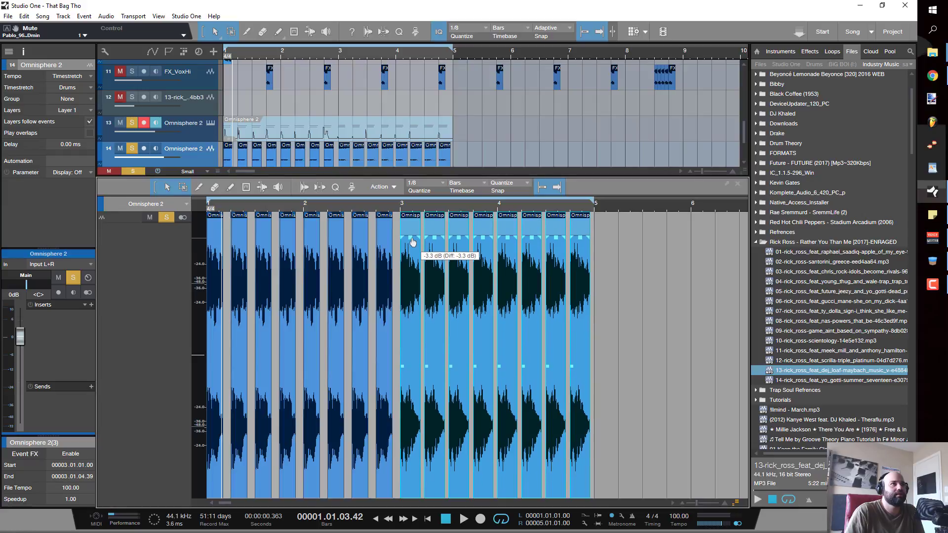
pyautogui.click(678, 260)
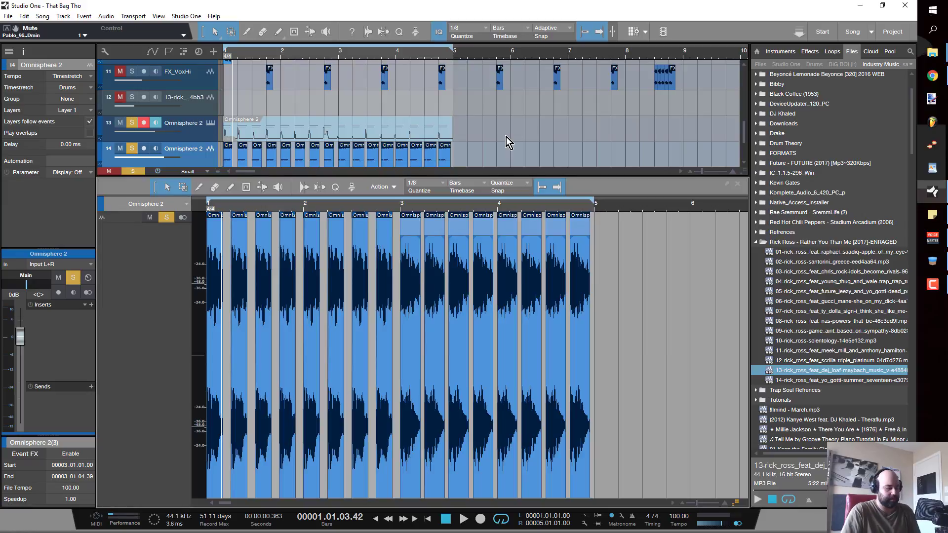
# Step: Unsolo both Omnisphere 2 tracks and move the chopped audio track directly below the Pablo_96BPM_Dmin track
pyautogui.click(132, 149)
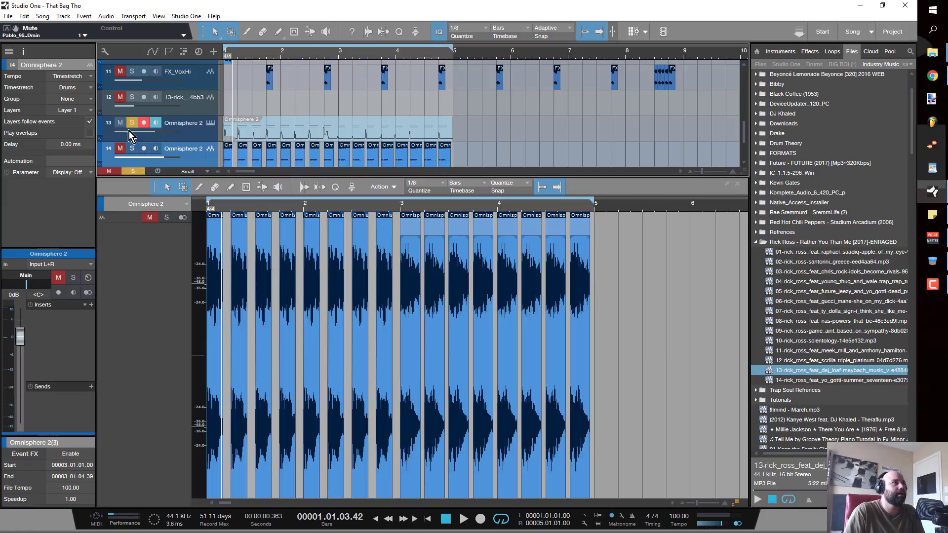
pyautogui.click(131, 125)
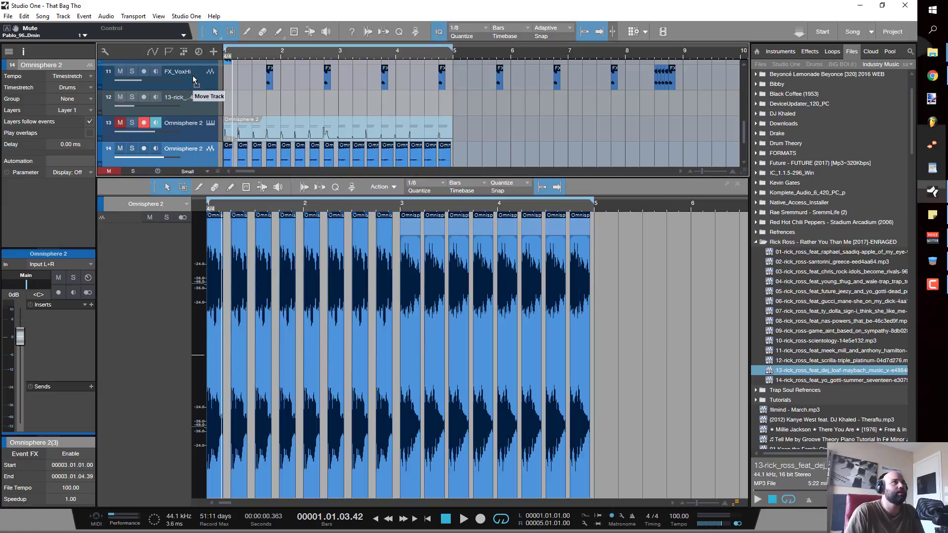
pyautogui.scroll(4, 198, 119)
pyautogui.moveTo(198, 53); pyautogui.dragTo(202, 159)
pyautogui.scroll(-3, 366, 104)
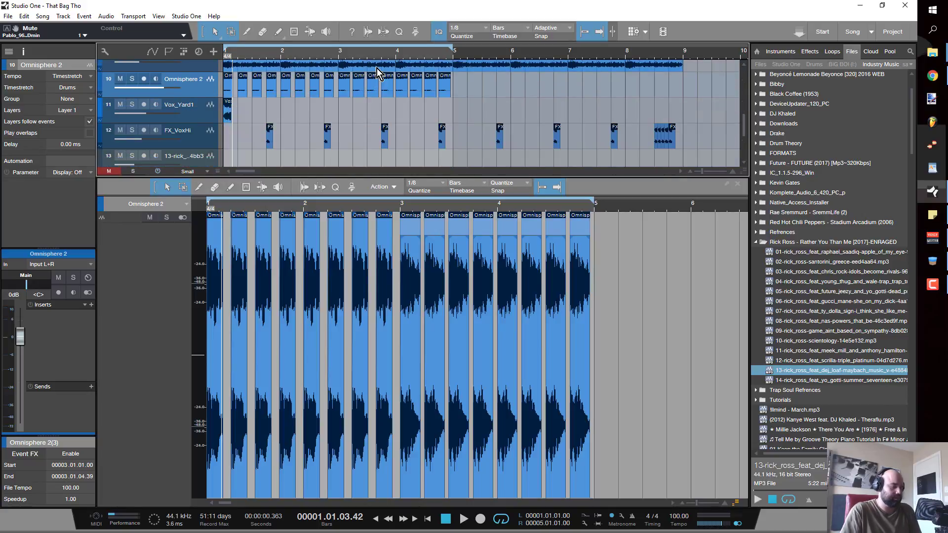
# Step: Unmute the Pablo_96BPM_Dmin track, play it with the Omnisphere 2 chops from the song start, and stop playback
pyautogui.press('space')
pyautogui.scroll(1, 162, 112)
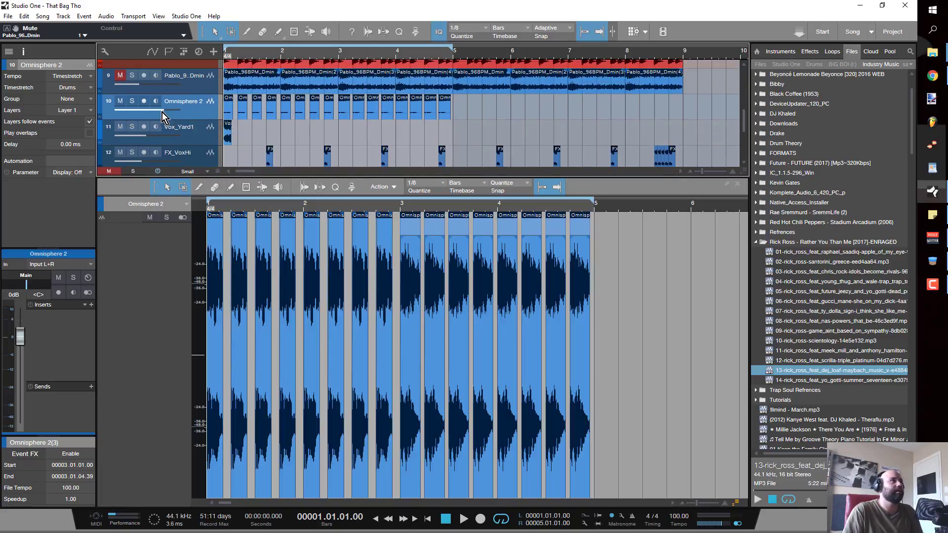
pyautogui.click(121, 75)
pyautogui.press('space')
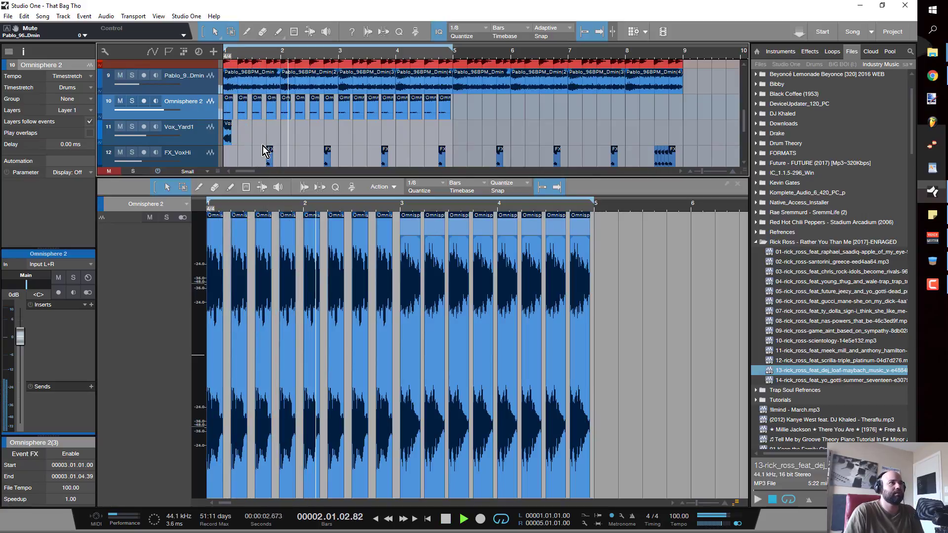
pyautogui.press('space')
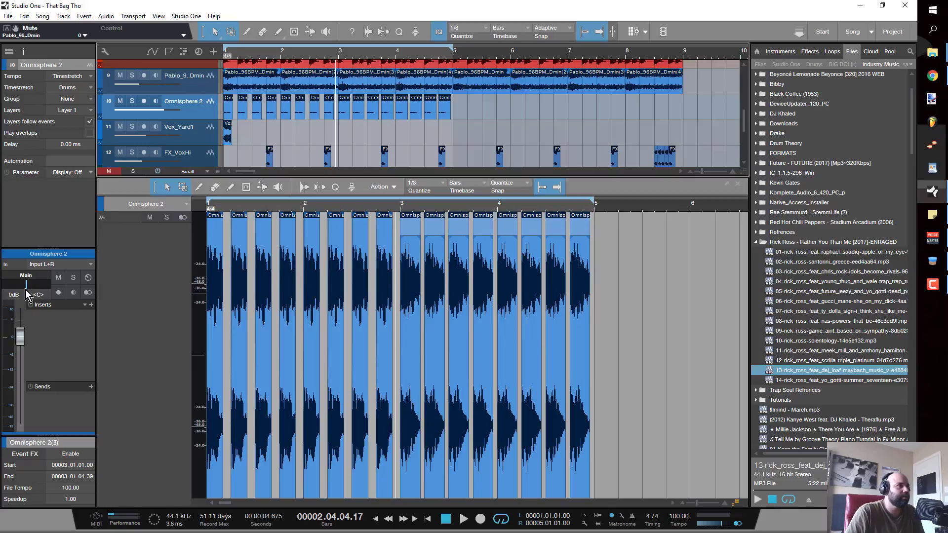
# Step: Insert the SoundToys Decapitator effect on the chopped Omnisphere 2 audio track
pyautogui.click(91, 305)
pyautogui.scroll(3, 125, 198)
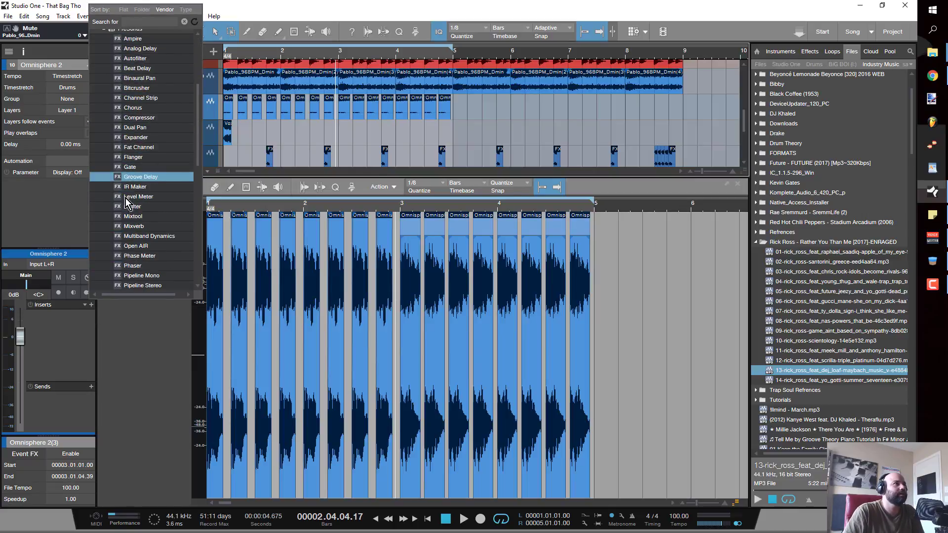
pyautogui.click(107, 150)
pyautogui.scroll(-1, 99, 168)
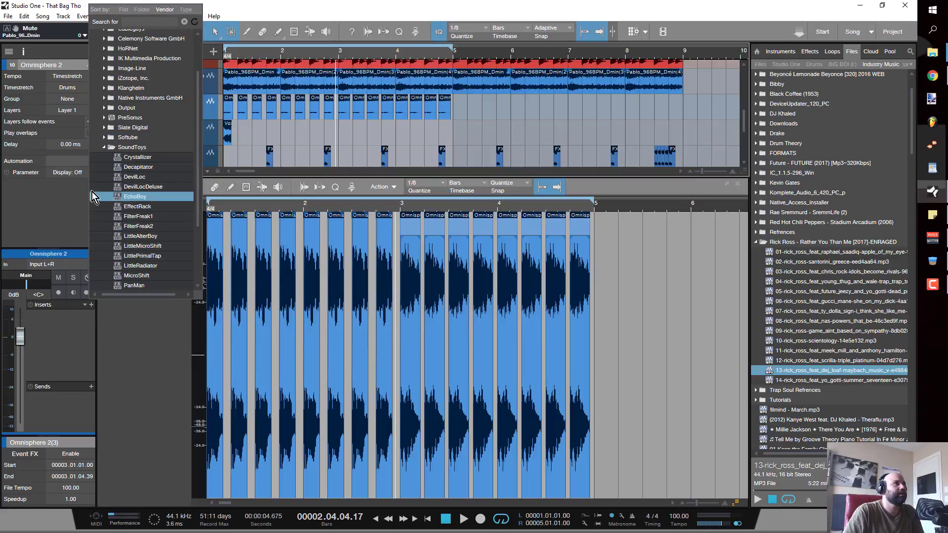
pyautogui.click(99, 148)
pyautogui.doubleClick(138, 167)
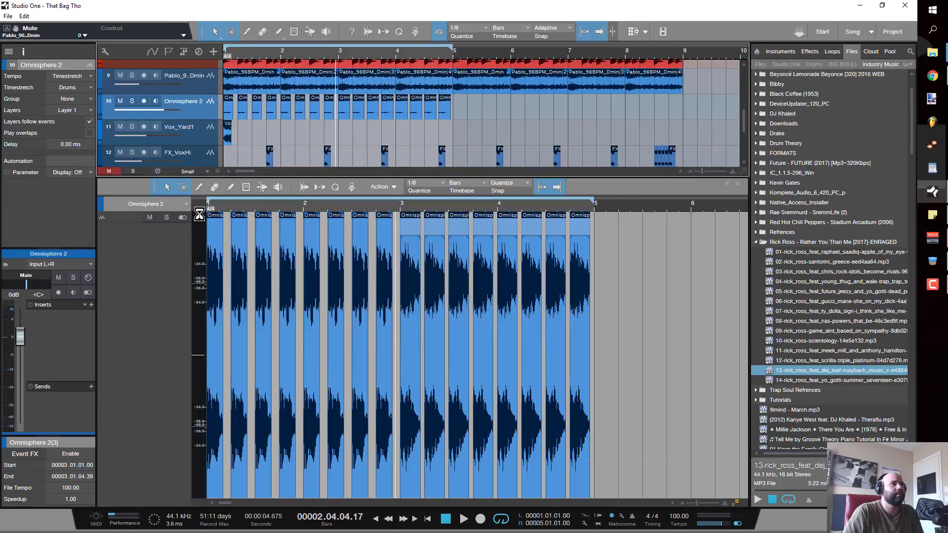
# Step: Raise the Decapitator's Drive on the Omnisphere 2 chops while auditioning the song from the start, and stop playback
pyautogui.moveTo(436, 378); pyautogui.dragTo(437, 368)
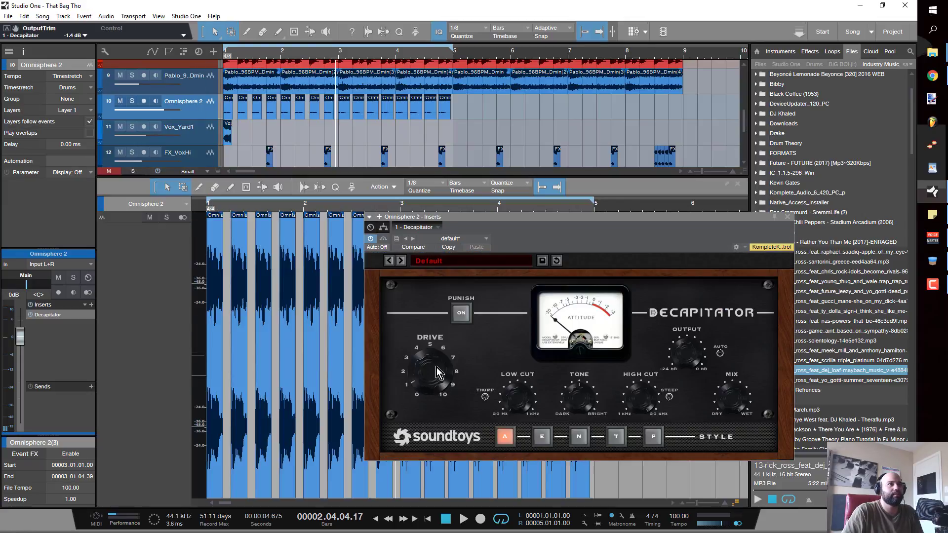
pyautogui.press('space')
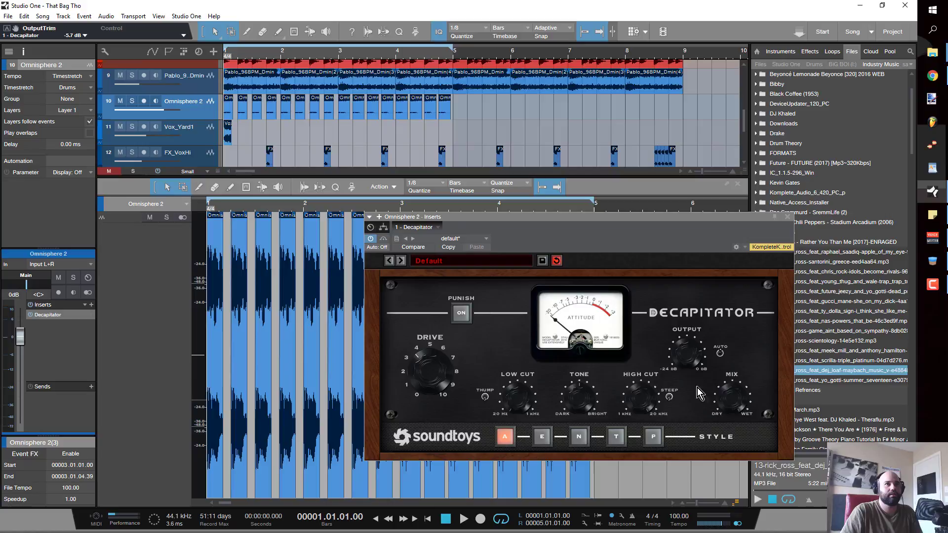
pyautogui.moveTo(417, 377); pyautogui.dragTo(428, 360)
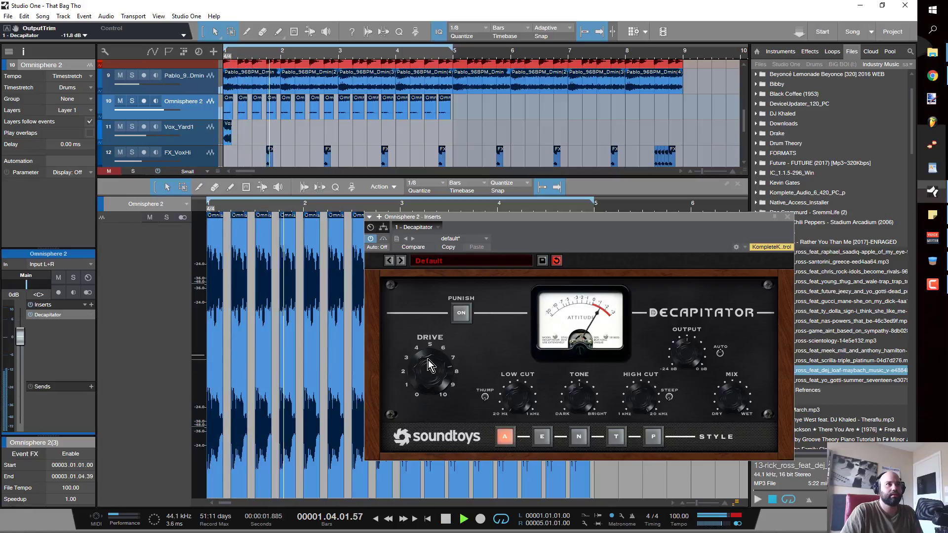
pyautogui.press('space')
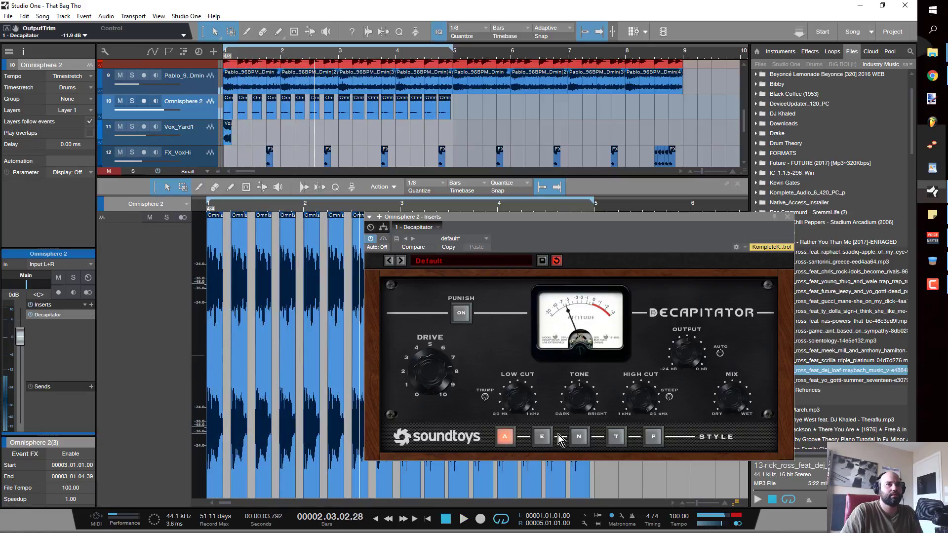
# Step: Switch the Decapitator on the Omnisphere 2 chops to style E and audition the song
pyautogui.click(542, 435)
pyautogui.press('space')
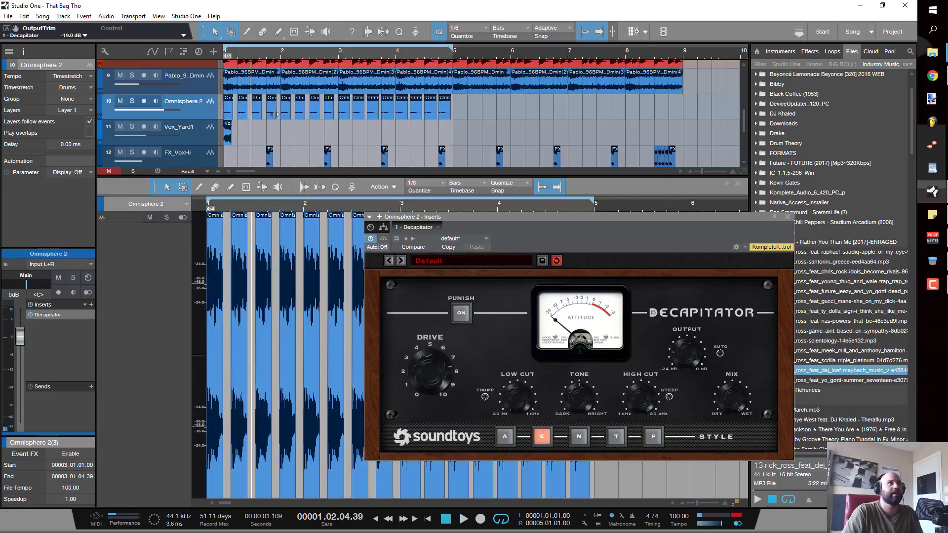
# Step: Solo the Pablo_96BPM_Dmin track and play it from the song start, then add the Omnisphere 2 chops to the solo and replay both
pyautogui.click(132, 76)
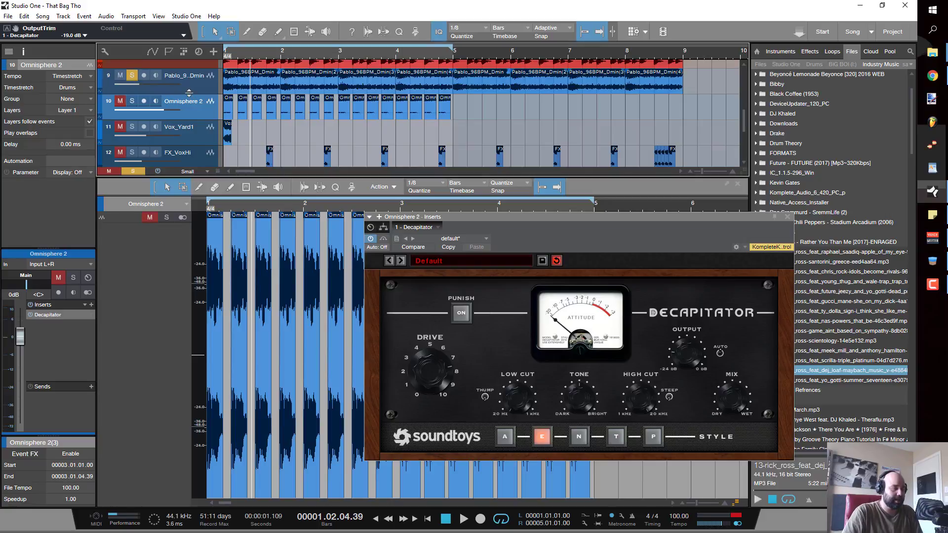
pyautogui.press(',')
pyautogui.press('space')
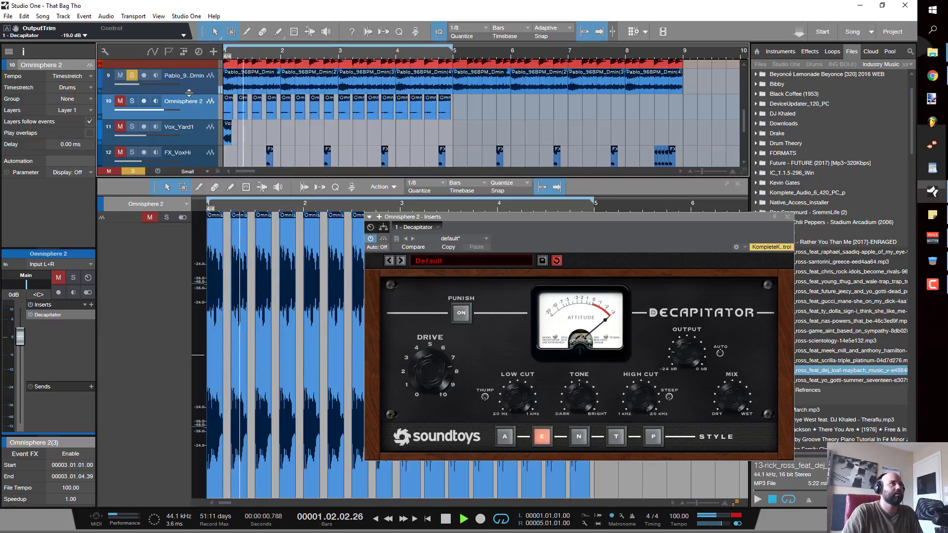
pyautogui.press('space')
pyautogui.click(132, 101)
pyautogui.press(',')
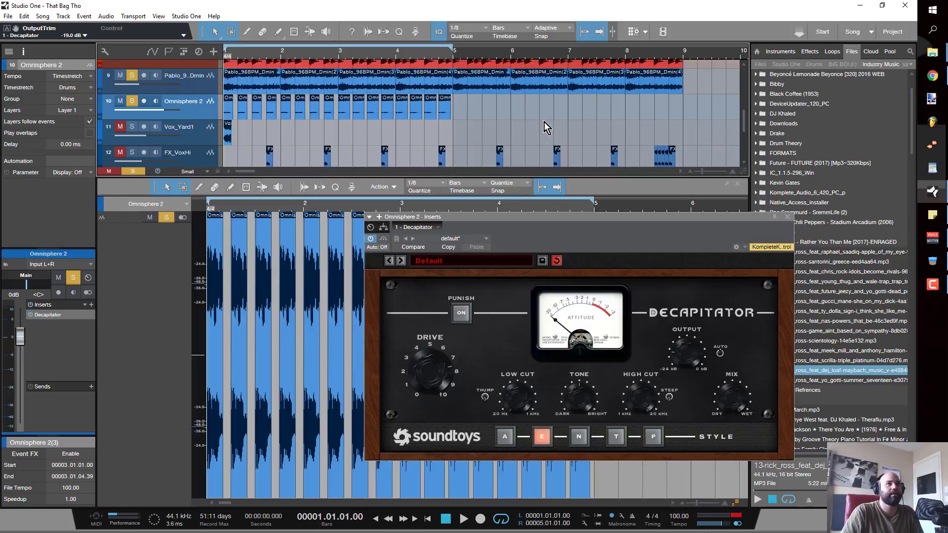
pyautogui.press('space')
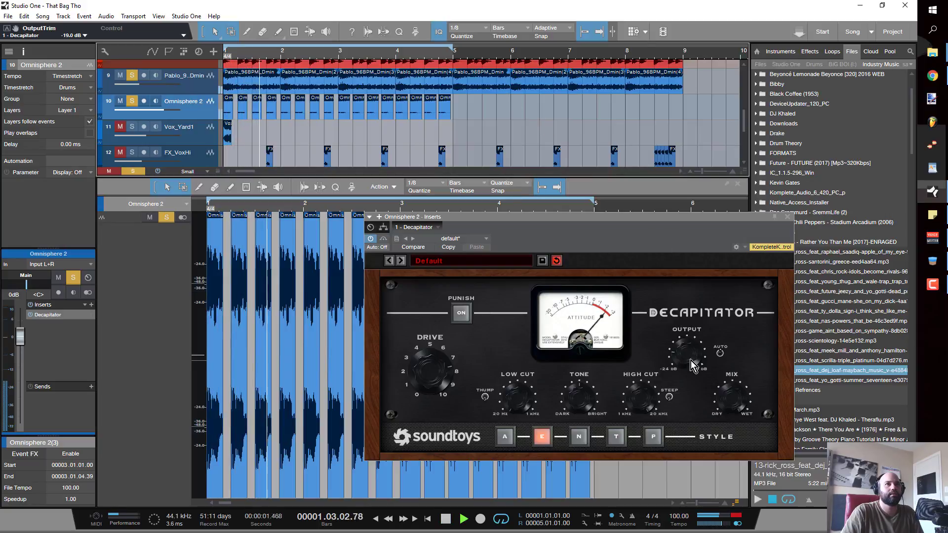
# Step: Lower the Decapitator's output to -20.9 dB and the Omnisphere 2 chops' track volume to -1.7, stop playback, and close the plug-in window
pyautogui.moveTo(691, 360); pyautogui.dragTo(691, 368)
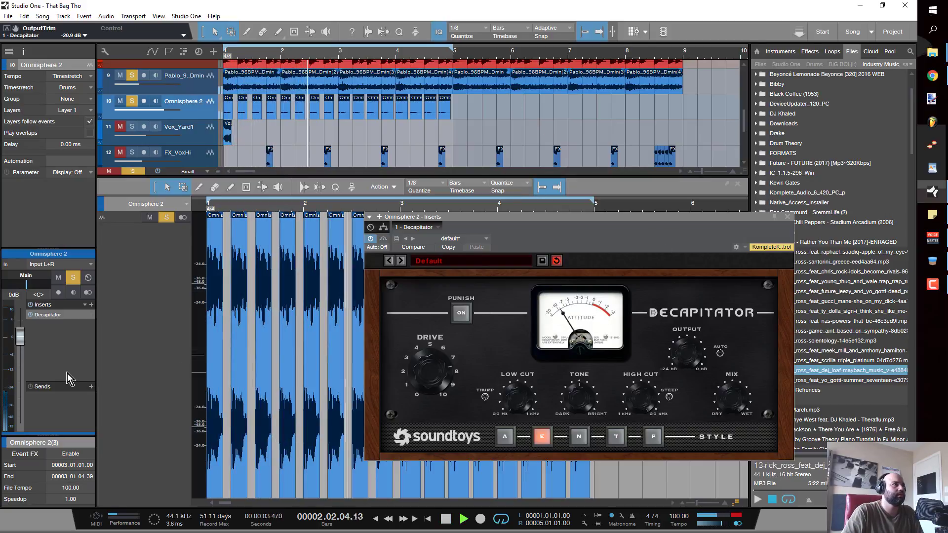
pyautogui.moveTo(20, 345)
pyautogui.mouseDown()
pyautogui.moveTo(22, 360)
pyautogui.moveTo(22, 349)
pyautogui.mouseUp()
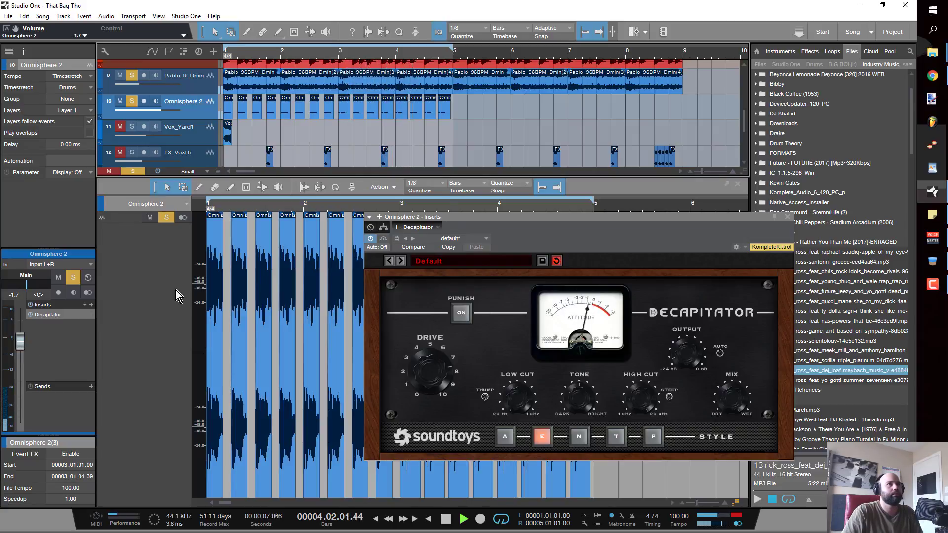
pyautogui.press('space')
pyautogui.click(786, 218)
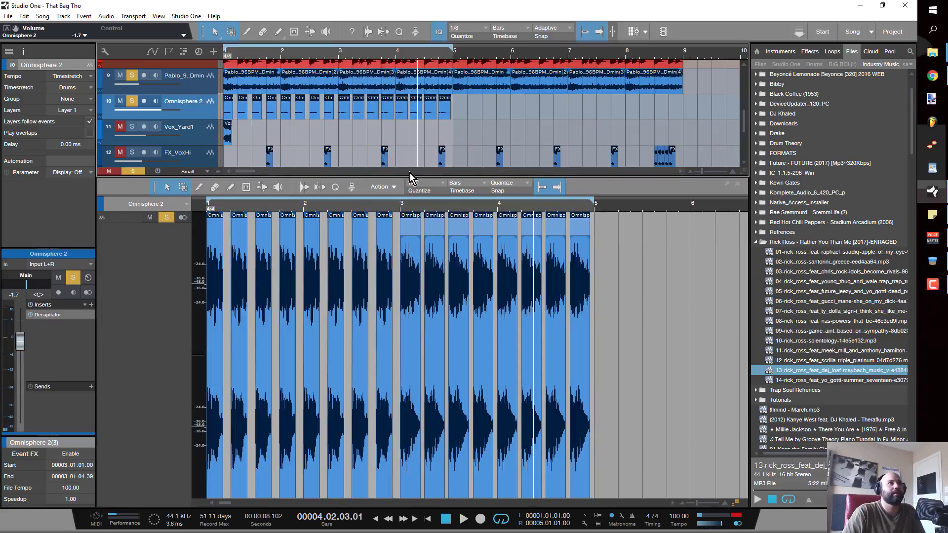
# Step: Unsolo the chopped Omnisphere 2 audio track and the Pablo_96BPM_Dmin track
pyautogui.scroll(-2, 393, 97)
pyautogui.scroll(-1, 274, 123)
pyautogui.scroll(-1, 275, 123)
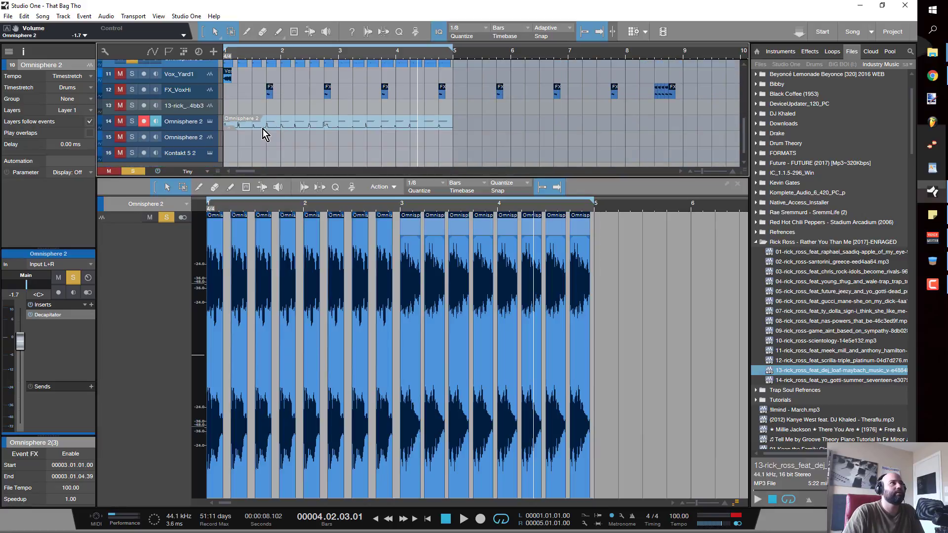
pyautogui.scroll(2, 252, 144)
pyautogui.scroll(2, 252, 144)
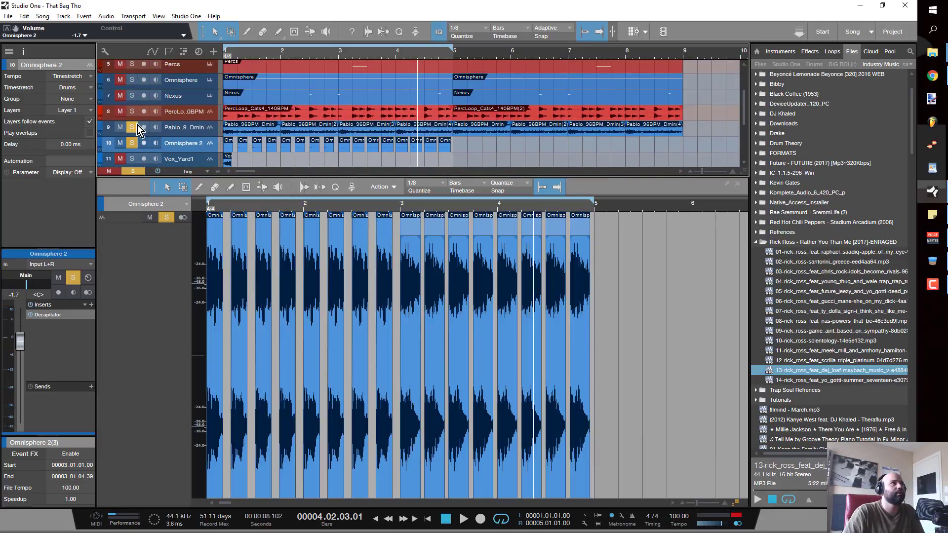
pyautogui.click(130, 144)
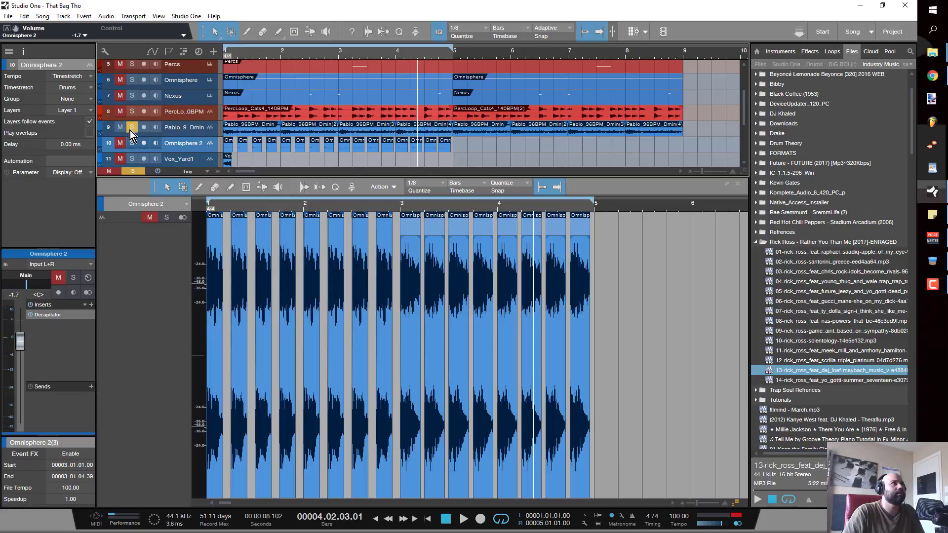
pyautogui.click(130, 128)
# Step: Duplicate the Nexus instrument track with its events and place the copy directly below the Omnisphere 2 instrument track
pyautogui.scroll(-3, 324, 116)
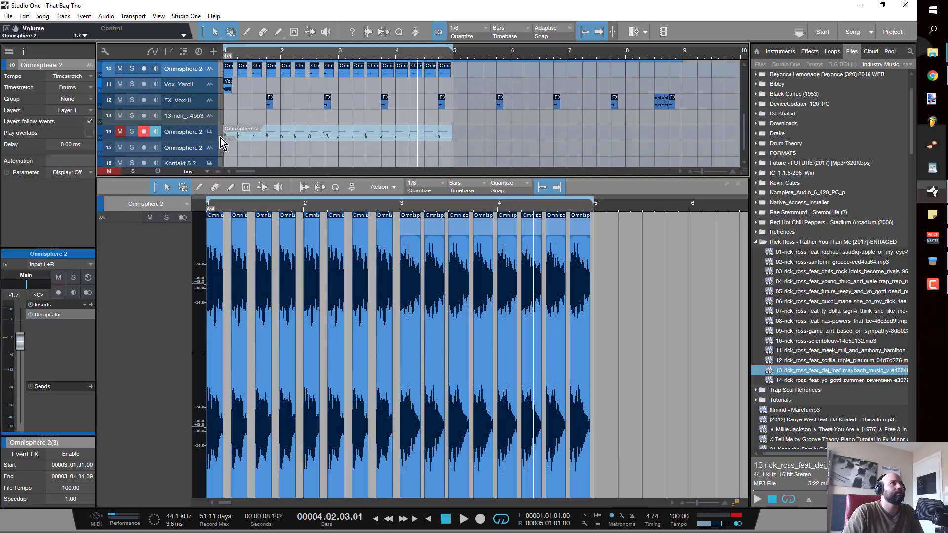
pyautogui.scroll(-1, 257, 136)
pyautogui.scroll(4, 256, 136)
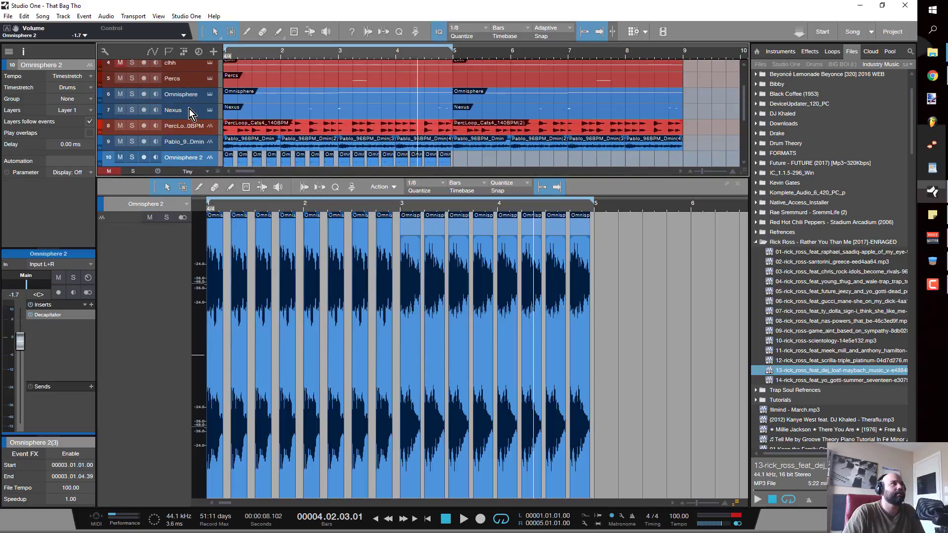
pyautogui.moveTo(189, 109)
pyautogui.mouseDown()
pyautogui.moveTo(192, 157)
pyautogui.moveTo(198, 118)
pyautogui.mouseUp()
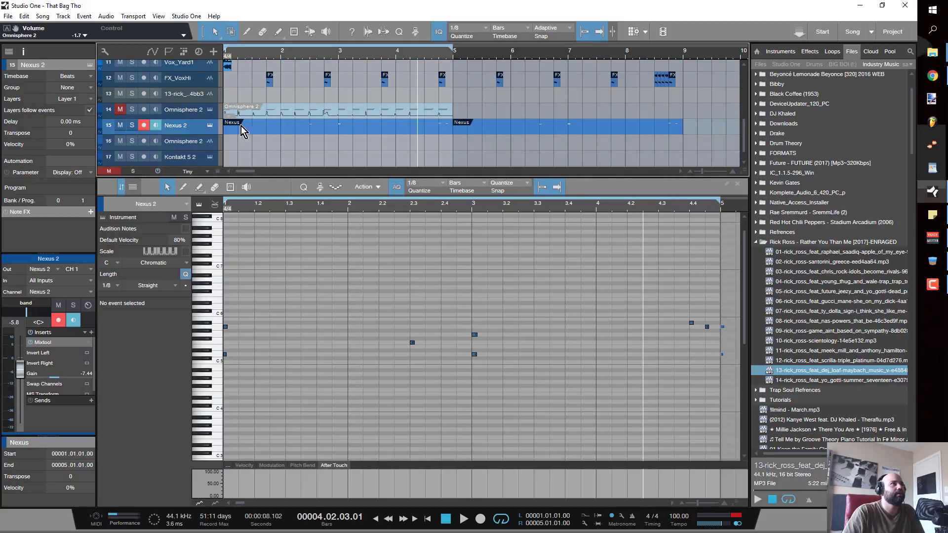
# Step: Delete both Nexus events from the duplicated Nexus 2 track
pyautogui.click(281, 129)
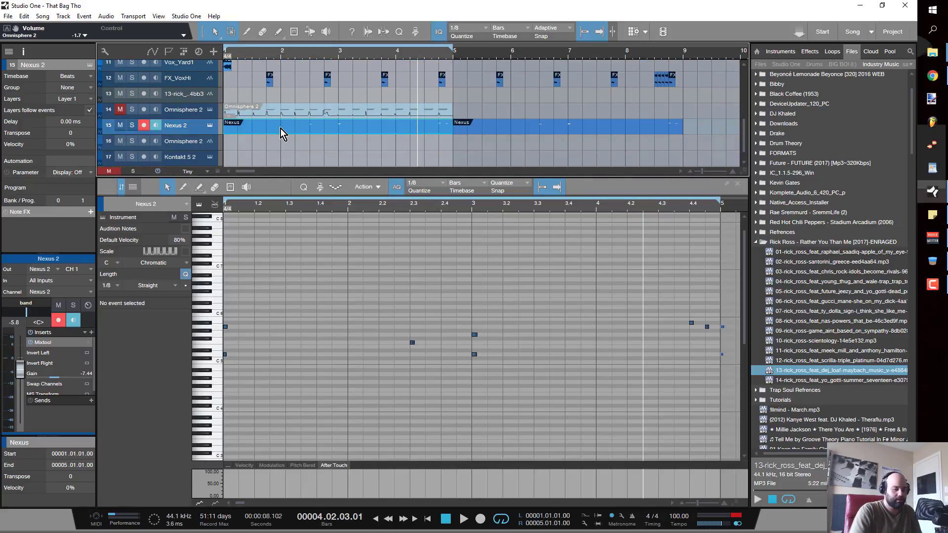
pyautogui.press('Delete')
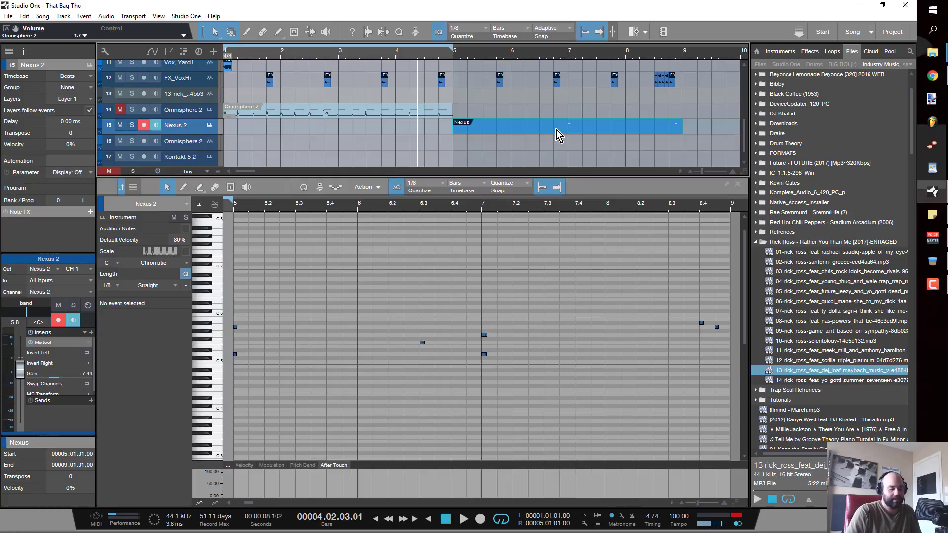
pyautogui.press('Delete')
# Step: Move the muted Omnisphere 2 note event down onto the Nexus 2 track and unmute the Omnisphere 2 instrument track
pyautogui.click(268, 113)
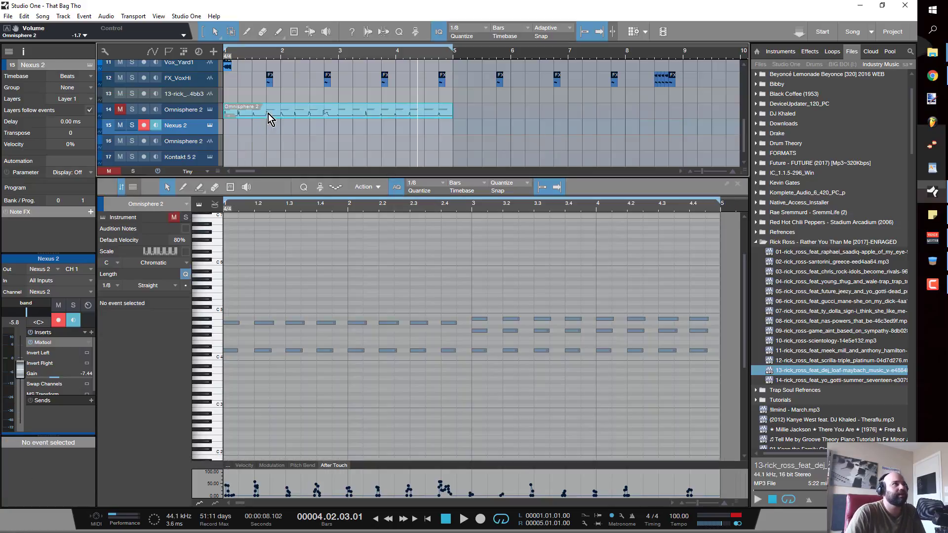
pyautogui.moveTo(268, 113); pyautogui.dragTo(187, 129)
pyautogui.click(121, 110)
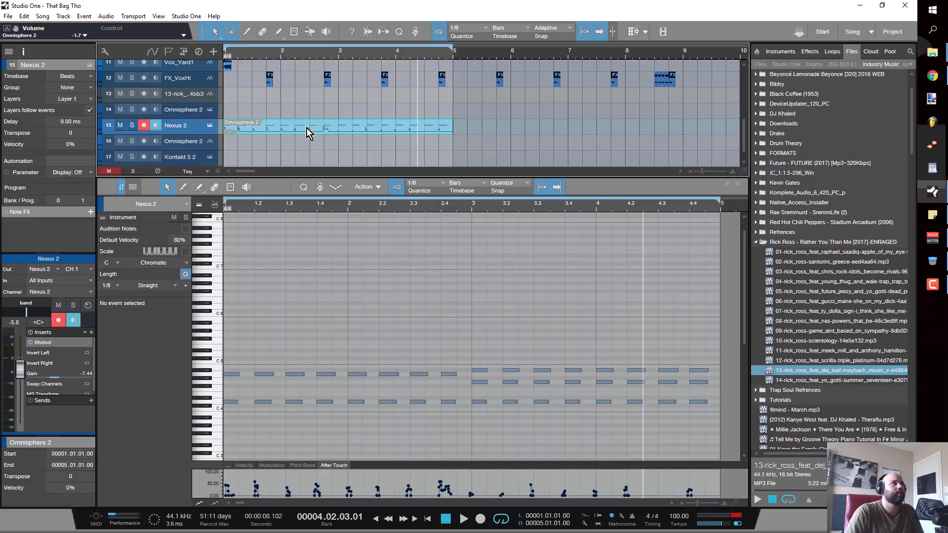
# Step: Load the BA Dark Celli Concert preset from the XP Hollywood category in Nexus 2 and close the instrument window
pyautogui.click(210, 125)
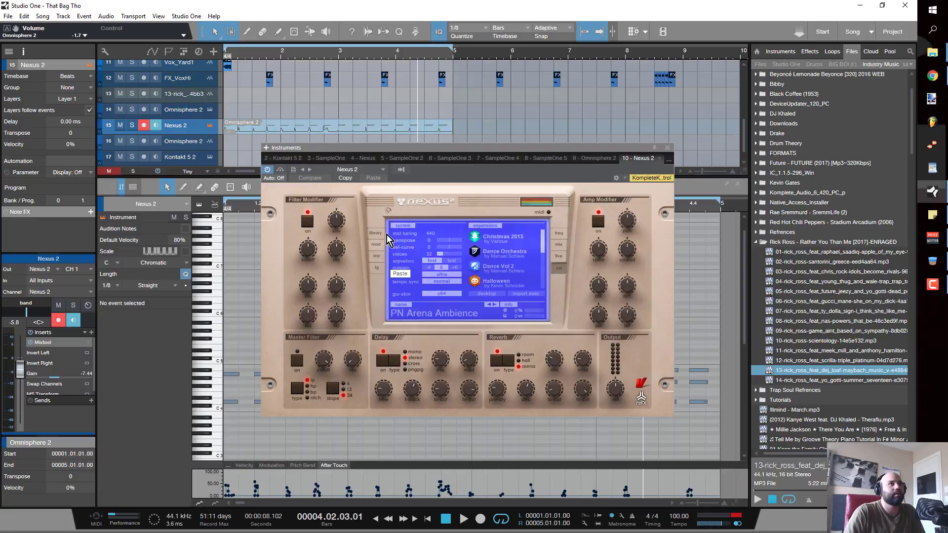
pyautogui.click(385, 234)
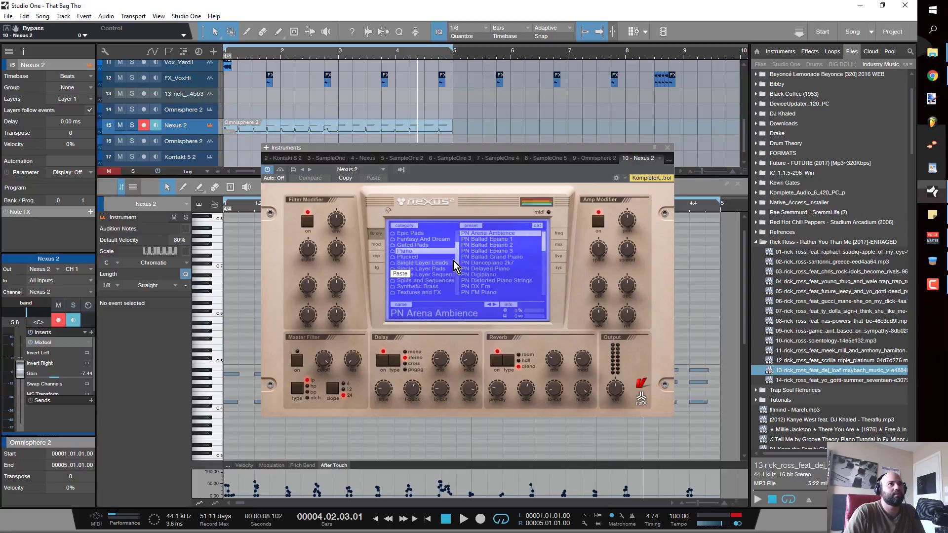
pyautogui.moveTo(457, 260); pyautogui.dragTo(456, 286)
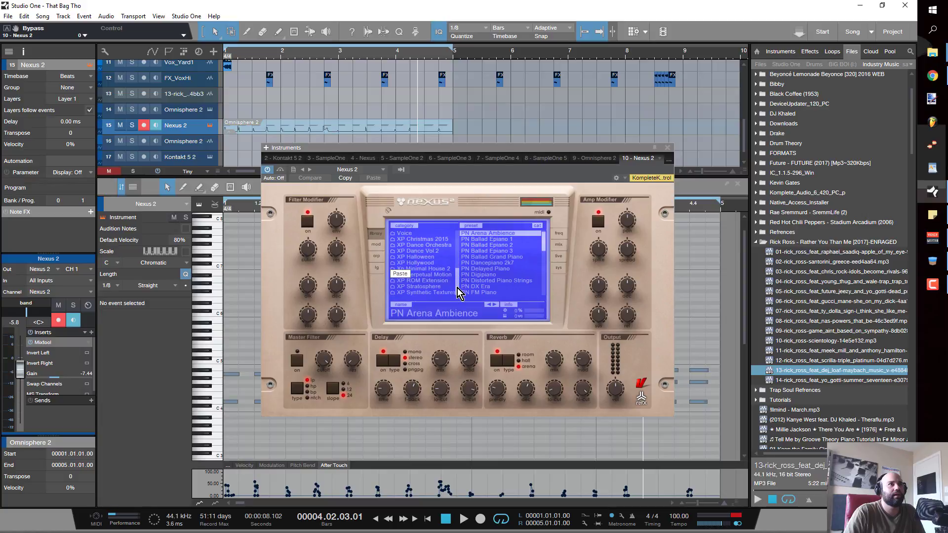
pyautogui.click(433, 262)
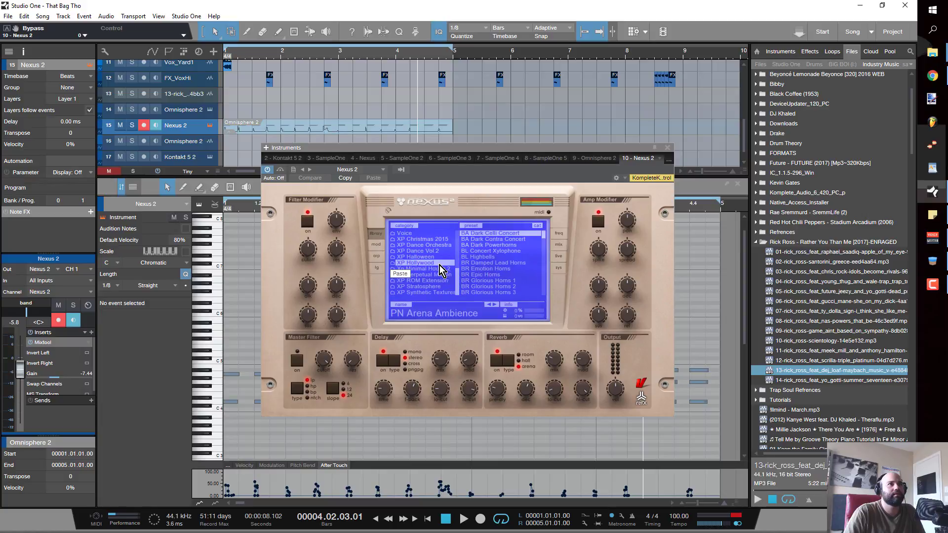
pyautogui.click(519, 240)
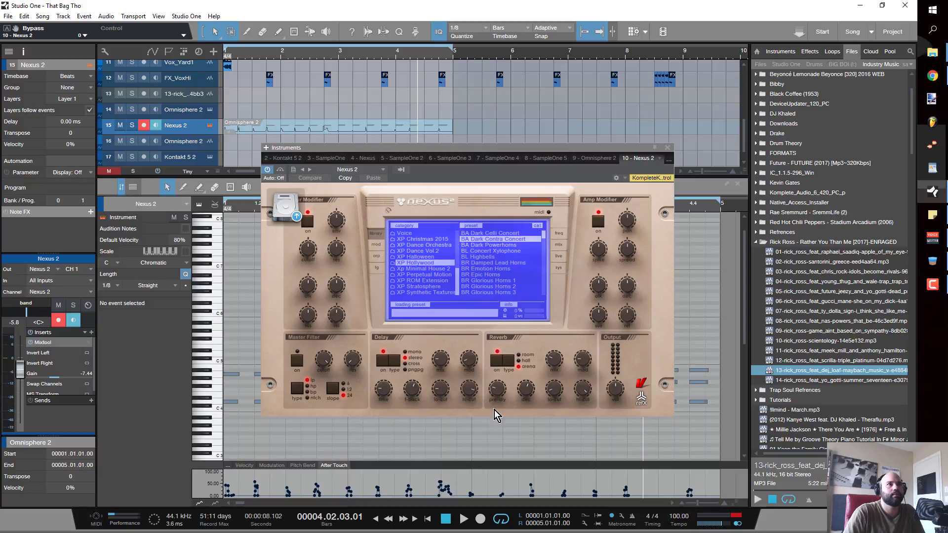
pyautogui.click(491, 233)
pyautogui.click(670, 149)
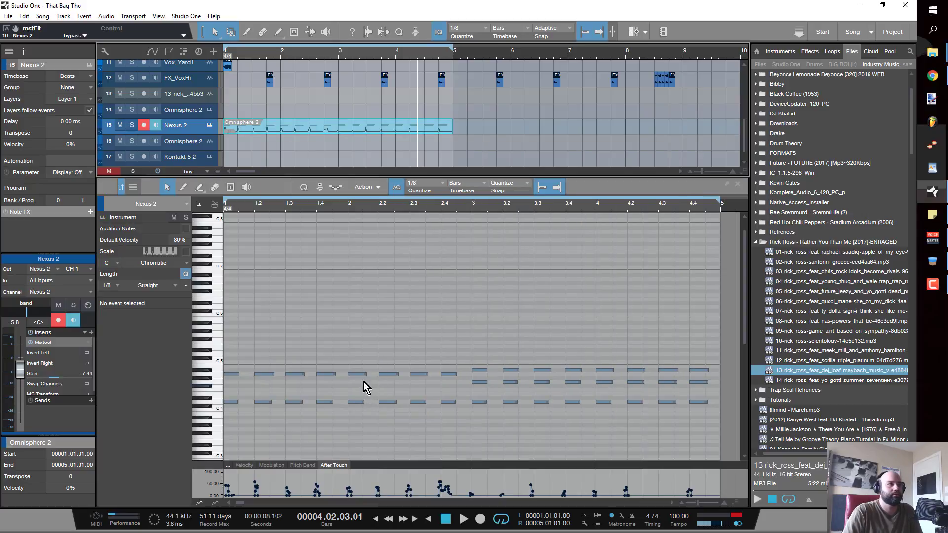
# Step: Unmute the note event on the Nexus 2 track, play the song from the start with it, and stop playback
pyautogui.press('Home')
pyautogui.press('space')
pyautogui.press('space')
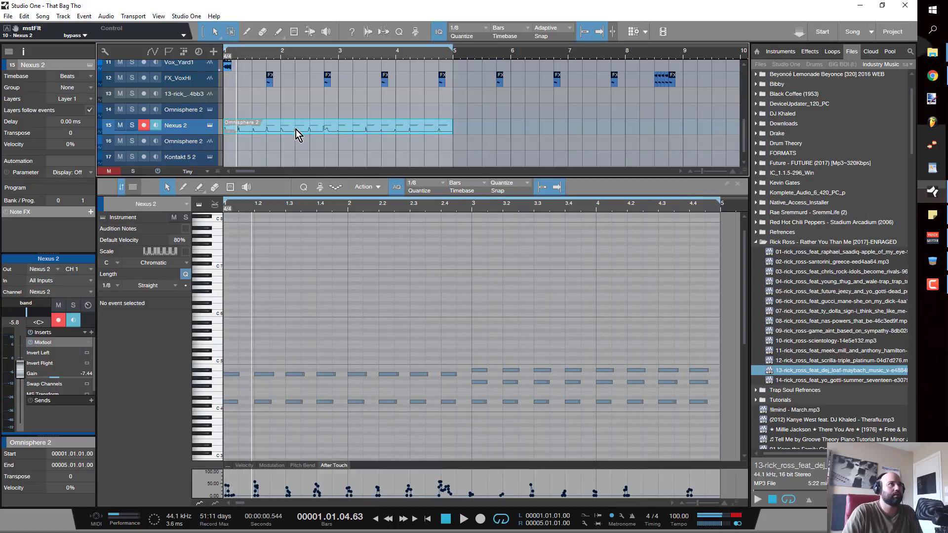
pyautogui.click(296, 126)
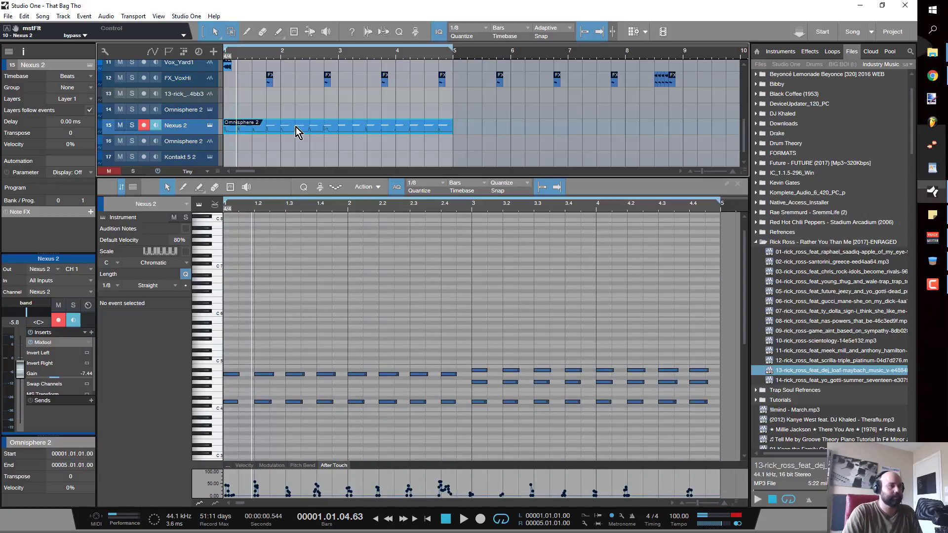
pyautogui.press('Home')
pyautogui.press('space')
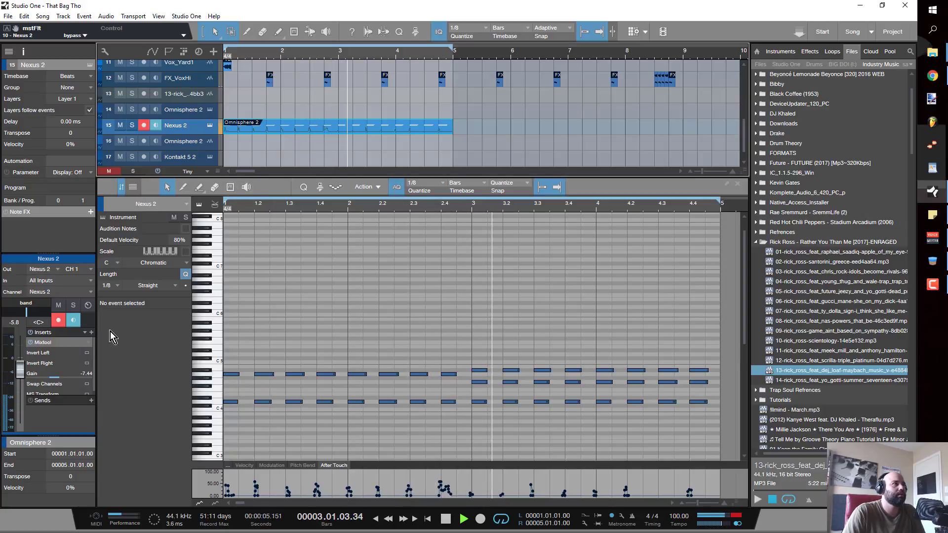
pyautogui.press('space')
# Step: Insert the PreSonus Pro EQ on the Nexus 2 track and move its window clear of the transport
pyautogui.click(92, 333)
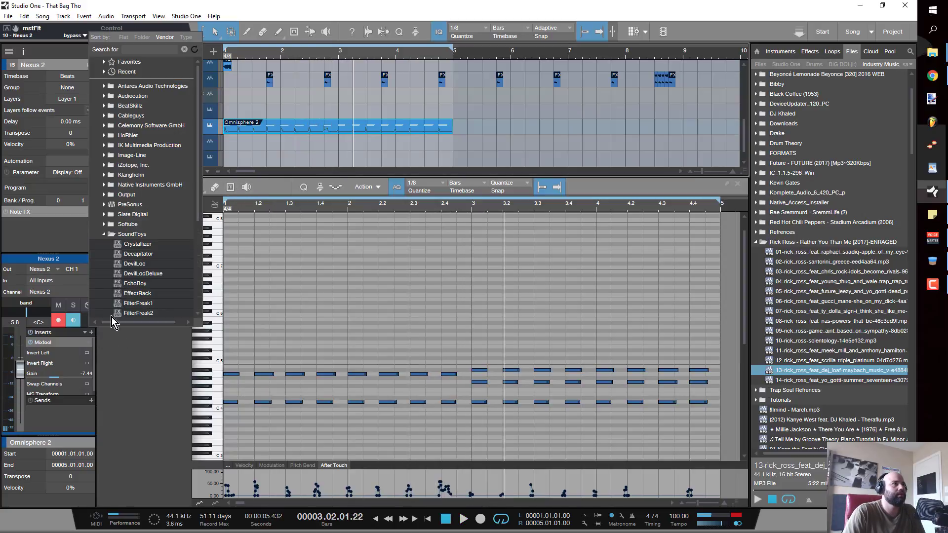
pyautogui.click(112, 204)
pyautogui.scroll(-7, 151, 291)
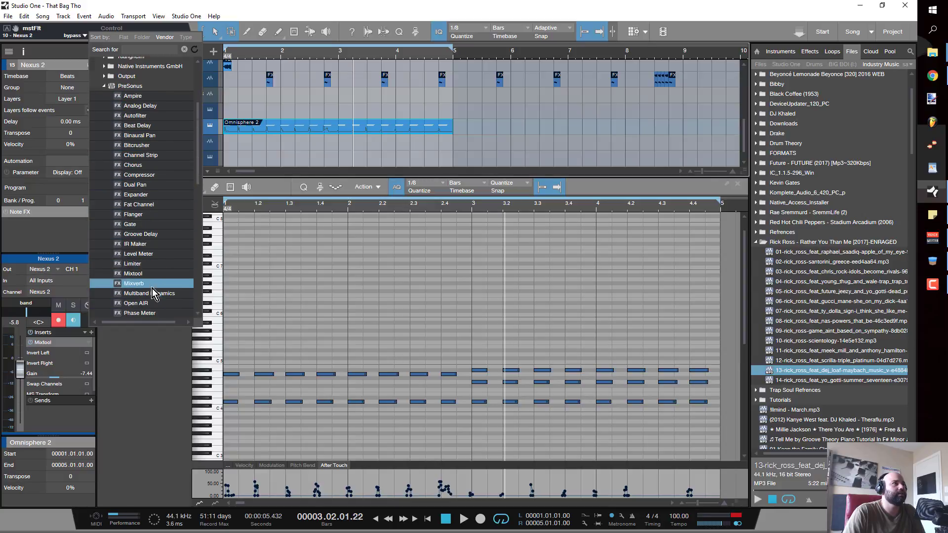
pyautogui.click(145, 265)
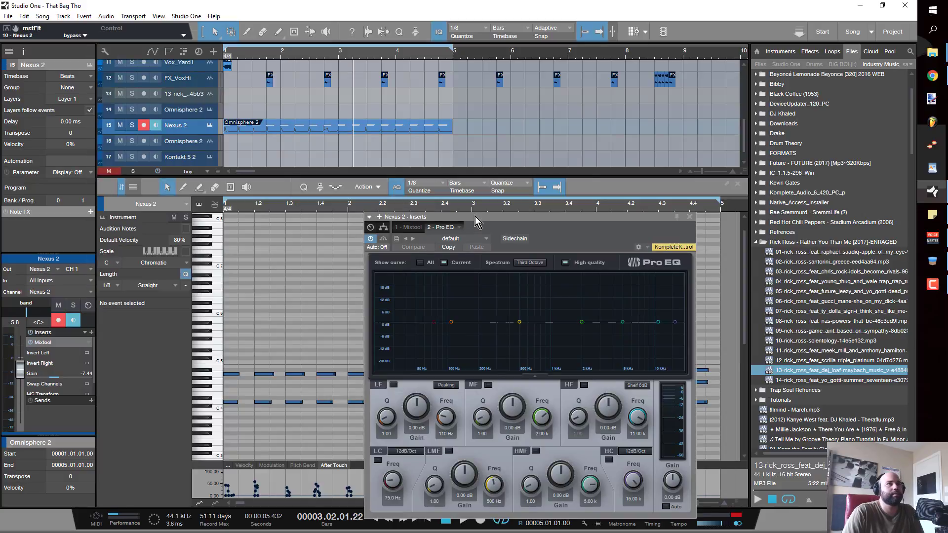
pyautogui.moveTo(463, 213); pyautogui.dragTo(385, 188)
# Step: Check the Nexus 2 spectrum while playing from the start, and enable the Pro EQ's low cut with a 48dB/Oct slope
pyautogui.press('Home')
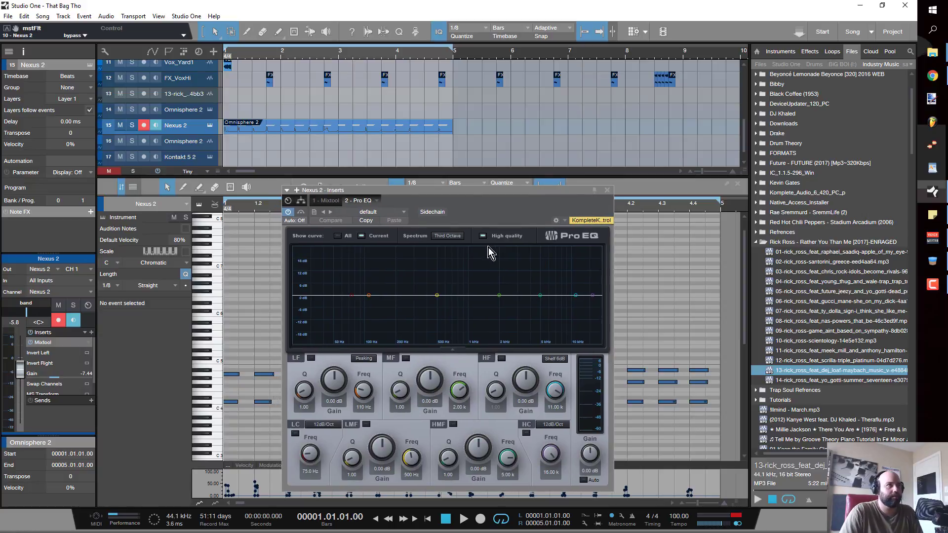
pyautogui.press('space')
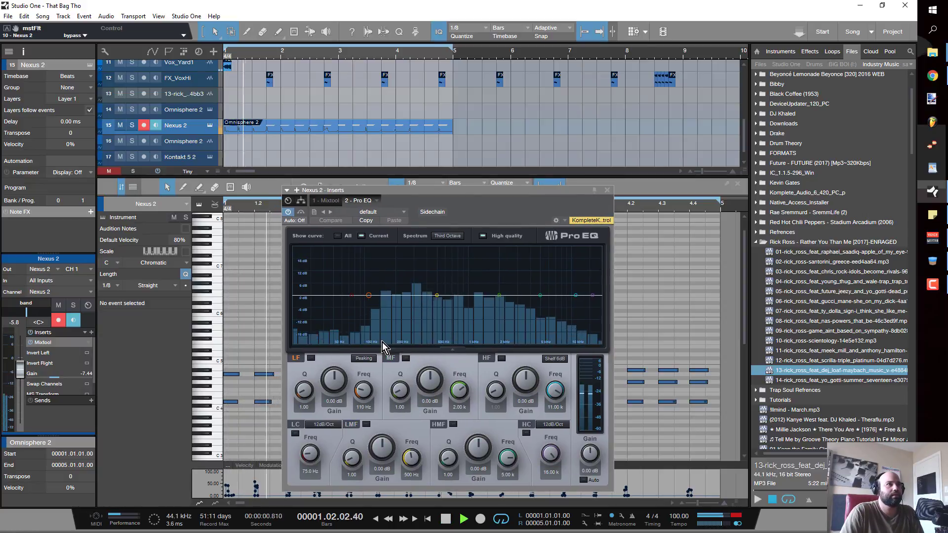
pyautogui.press('space')
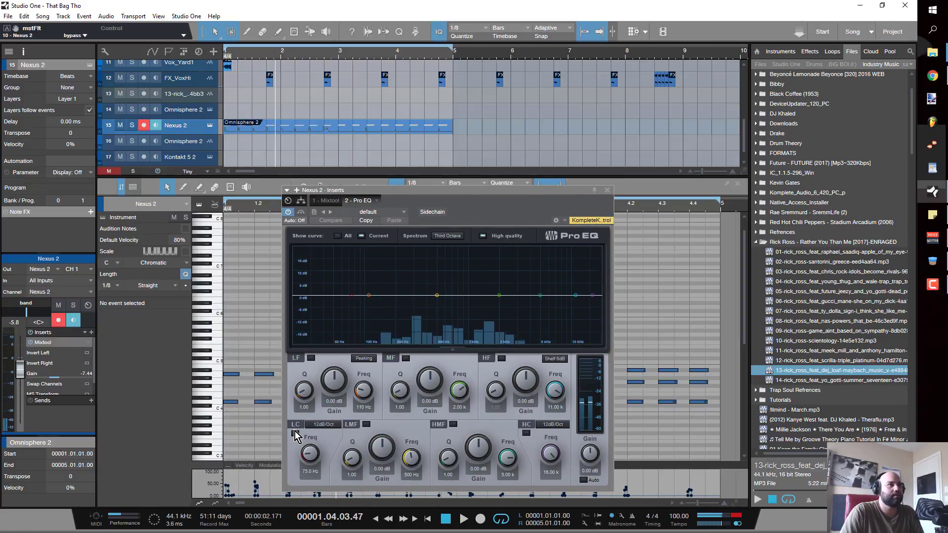
pyautogui.click(295, 433)
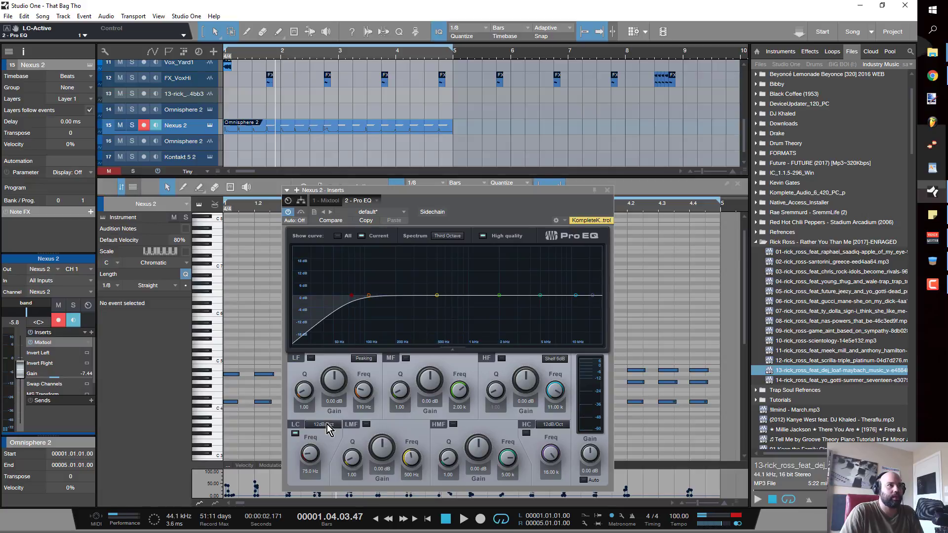
pyautogui.click(327, 425)
pyautogui.click(340, 473)
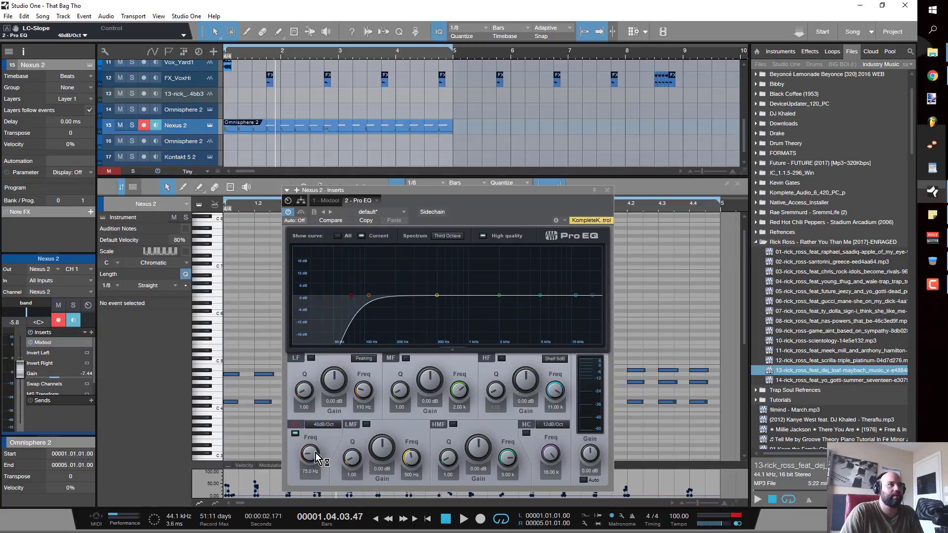
# Step: Set the Pro EQ low cut to 86.1 Hz and, while playing, boost the low-mid band by 6.35 dB at 403 Hz
pyautogui.scroll(3, 315, 452)
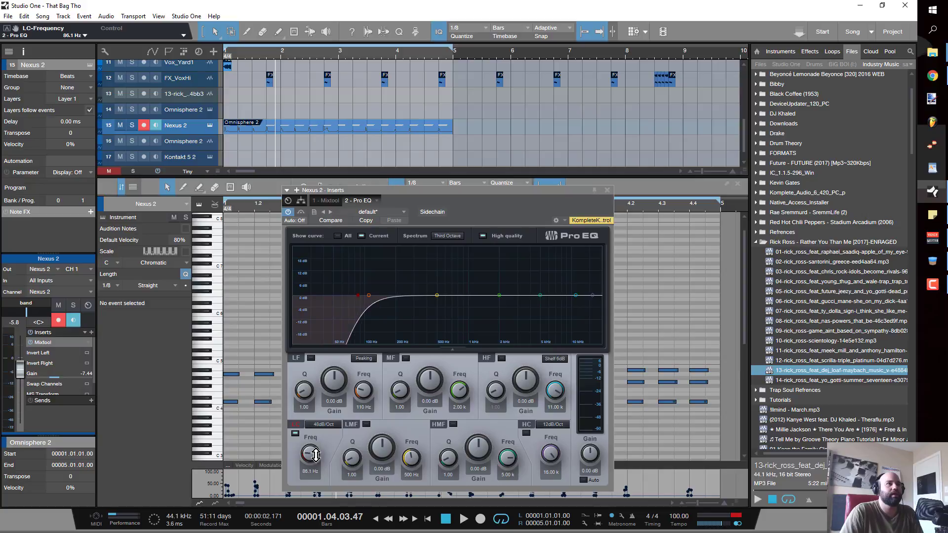
pyautogui.press('space')
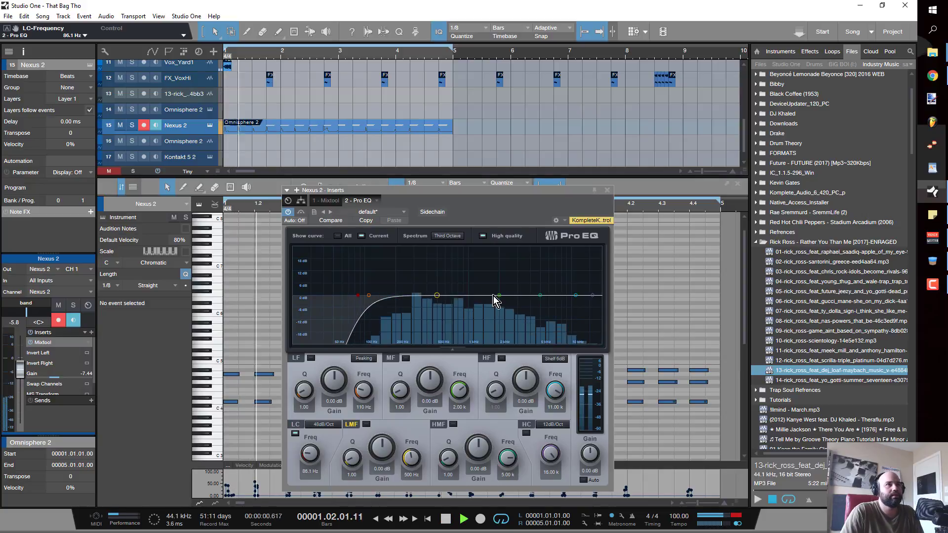
pyautogui.moveTo(438, 297); pyautogui.dragTo(428, 283)
pyautogui.press('space')
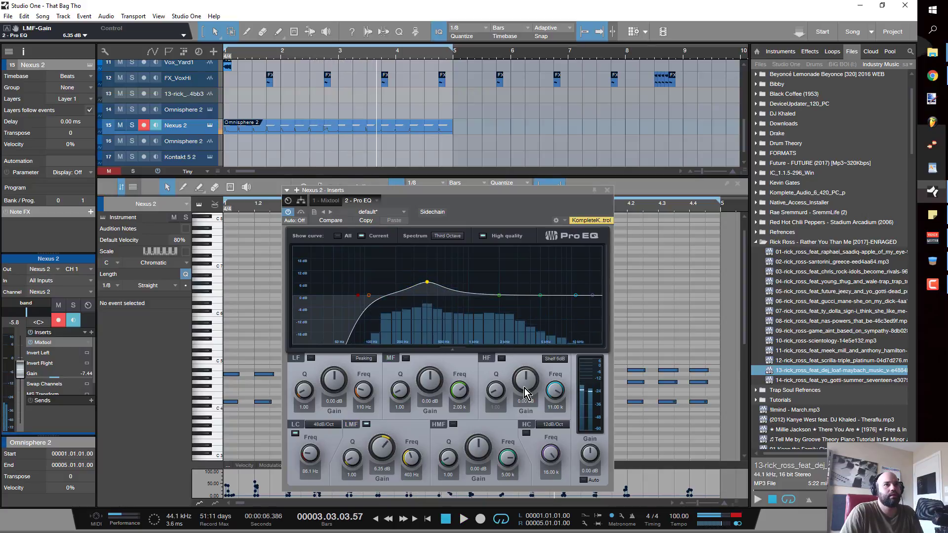
# Step: Enable the Pro EQ high cut, tune it to 9.87 kHz during playback, and close the insert window
pyautogui.click(526, 433)
pyautogui.moveTo(550, 454); pyautogui.dragTo(550, 476)
pyautogui.press('space')
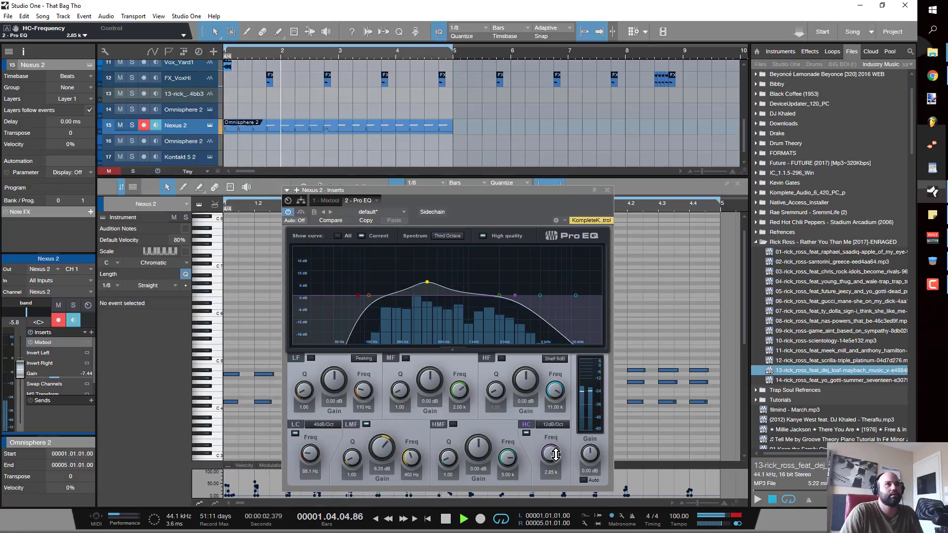
pyautogui.moveTo(556, 455); pyautogui.dragTo(556, 428)
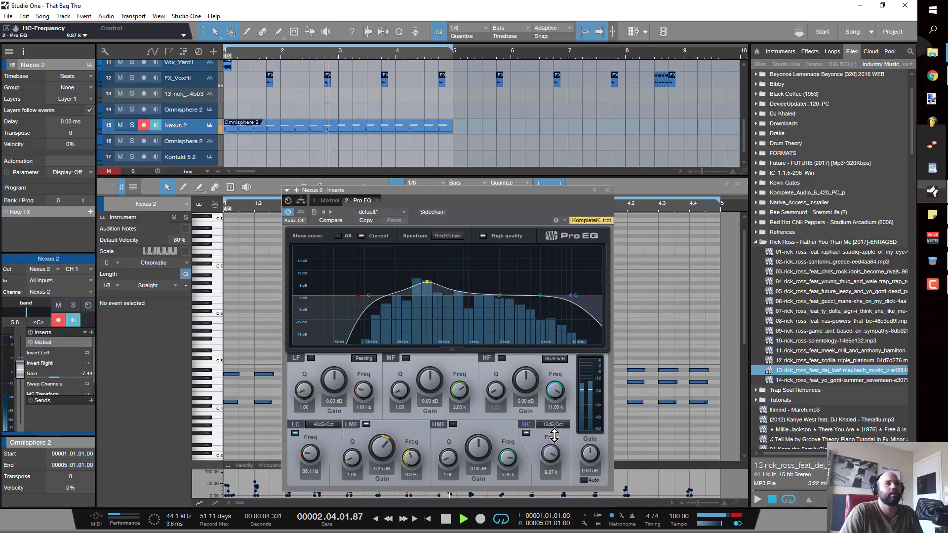
pyautogui.press('space')
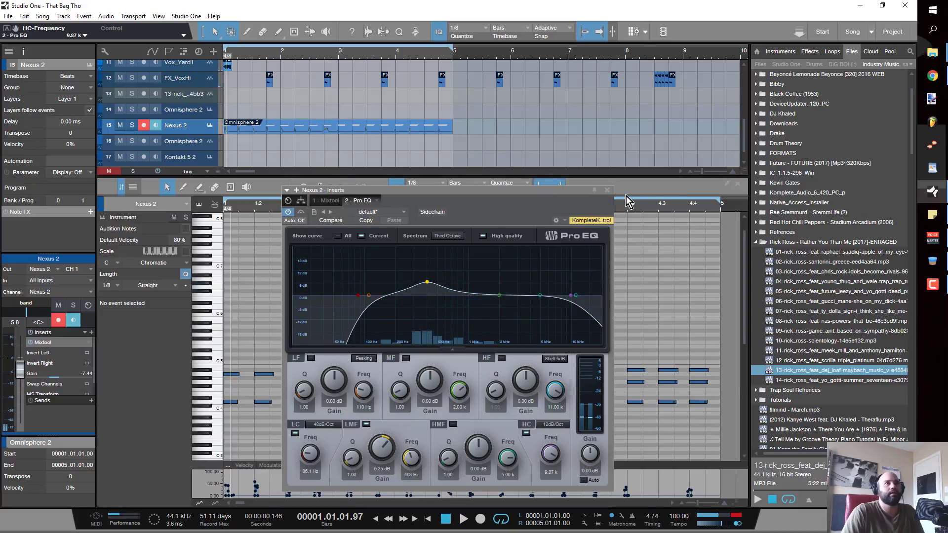
pyautogui.click(607, 190)
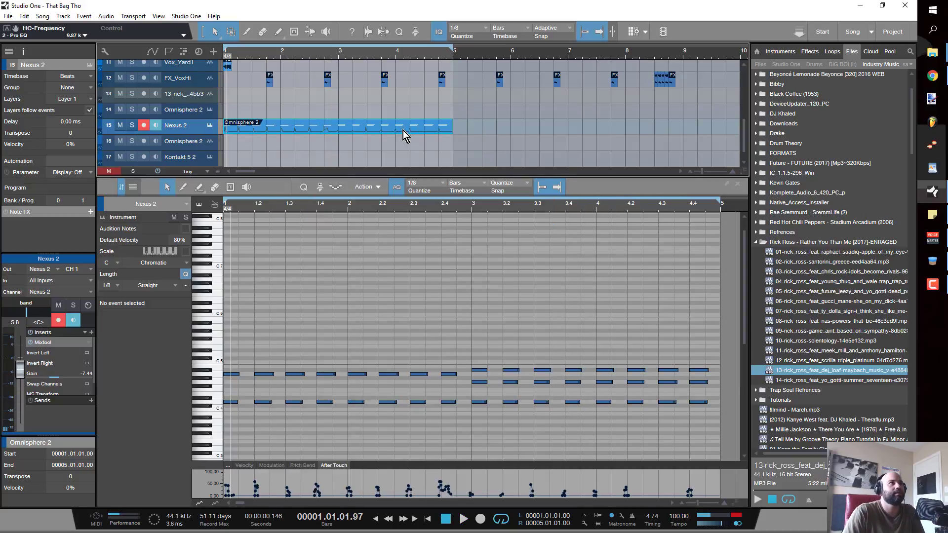
# Step: Try bouncing the Nexus 2 note event to audio, delete the rendered clip, and unmute the note event
pyautogui.click(369, 129)
pyautogui.hotkey('ctrl', 'b')
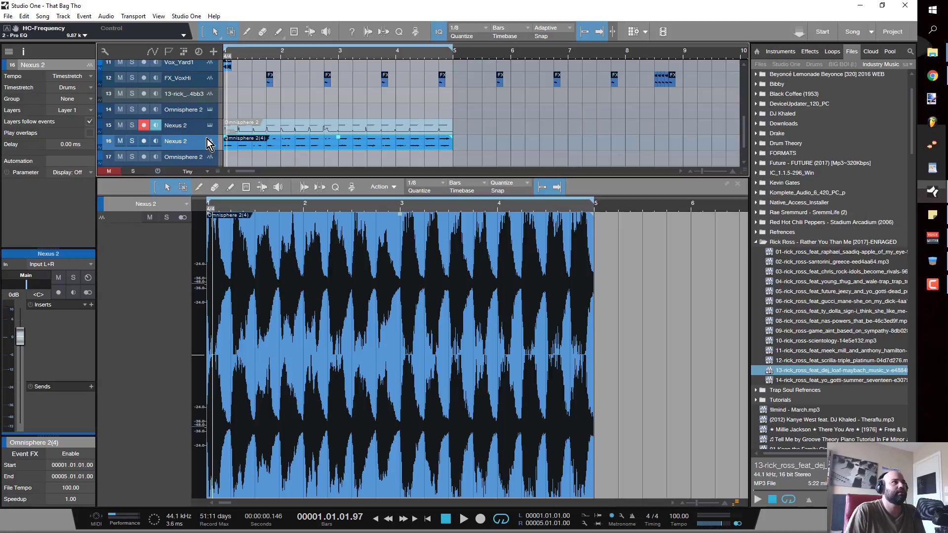
pyautogui.press('Delete')
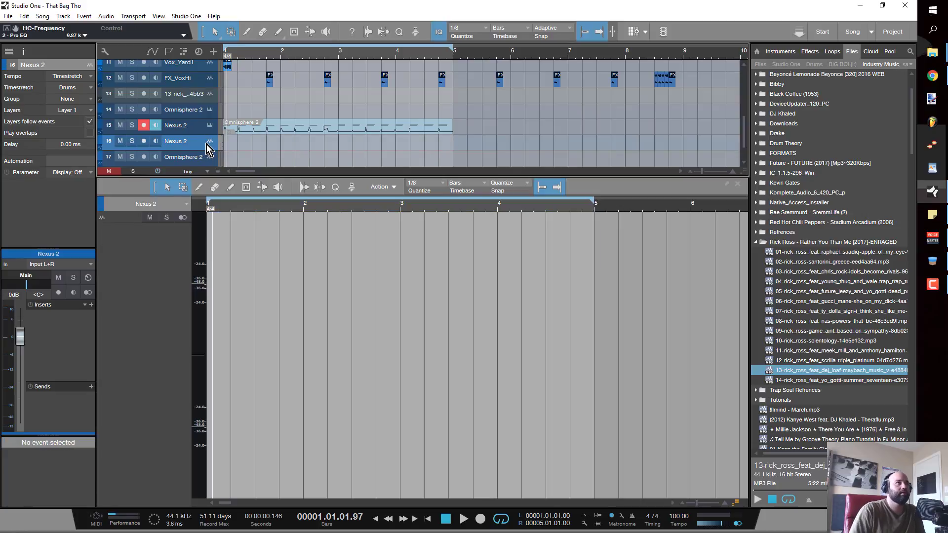
pyautogui.click(240, 125)
pyautogui.click(240, 126)
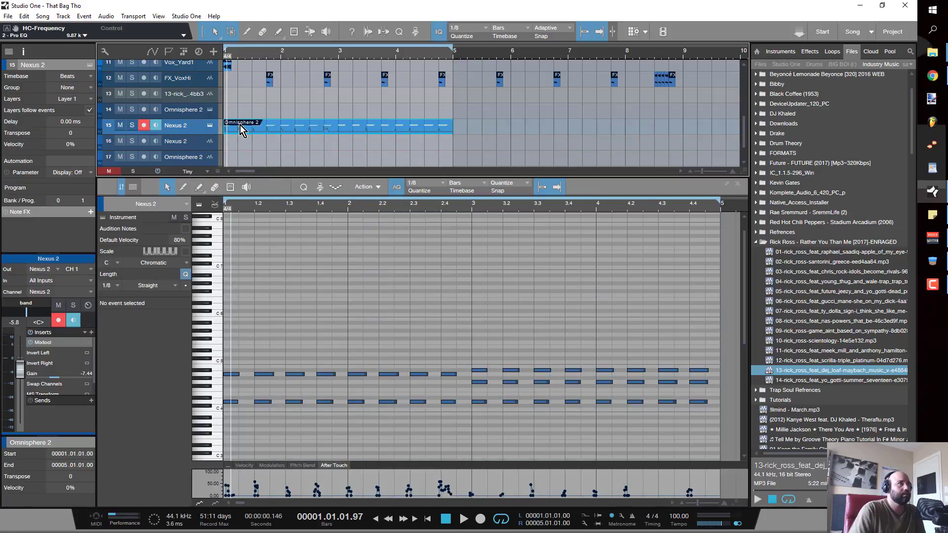
# Step: Set the Nexus 2 instrument's output to 50, close its window, and bounce the note event to audio
pyautogui.click(211, 125)
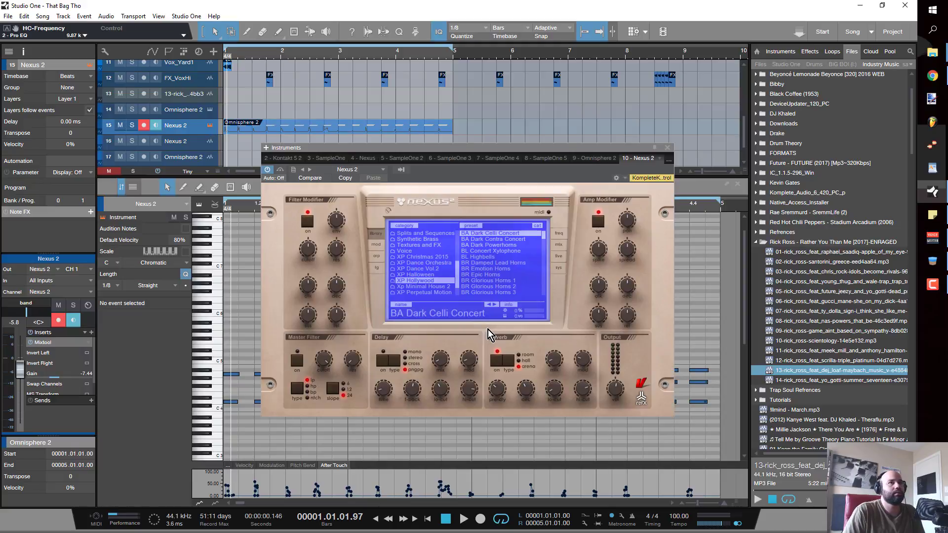
pyautogui.click(620, 391)
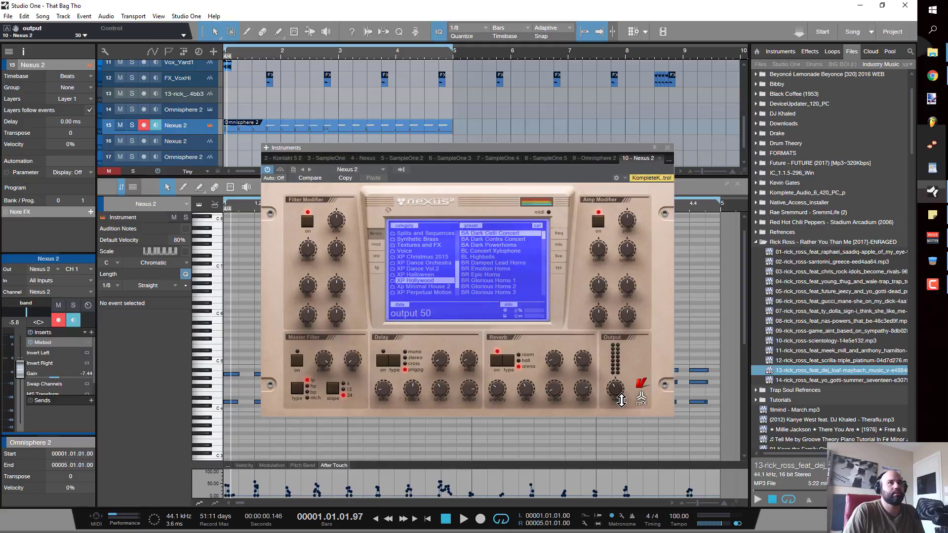
pyautogui.click(668, 148)
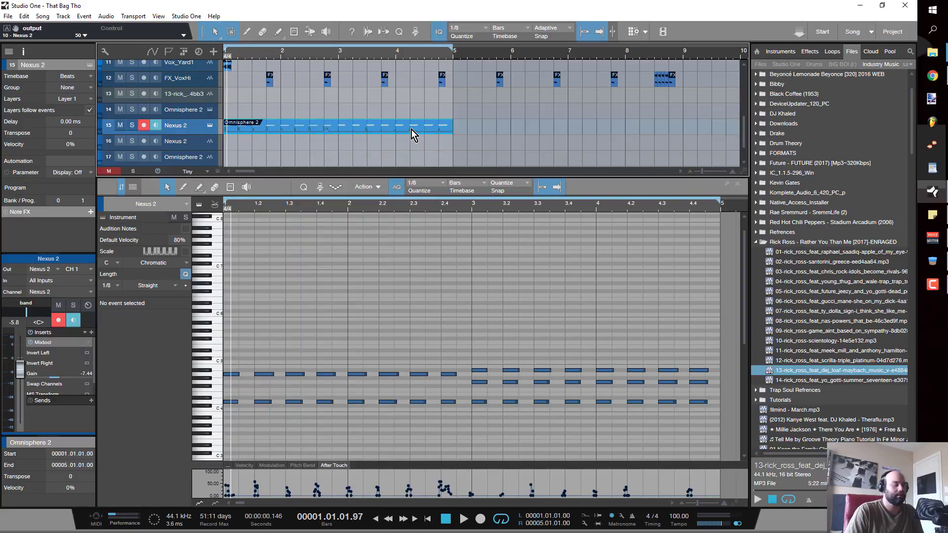
pyautogui.hotkey('ctrl', 'b')
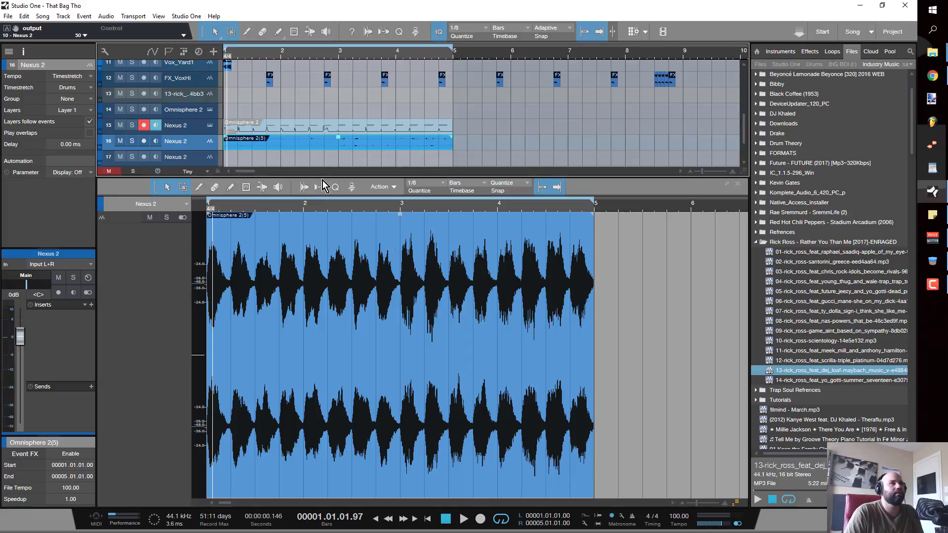
# Step: Split the bounced Nexus 2 audio event at bar 3
pyautogui.moveTo(736, 509); pyautogui.dragTo(736, 494)
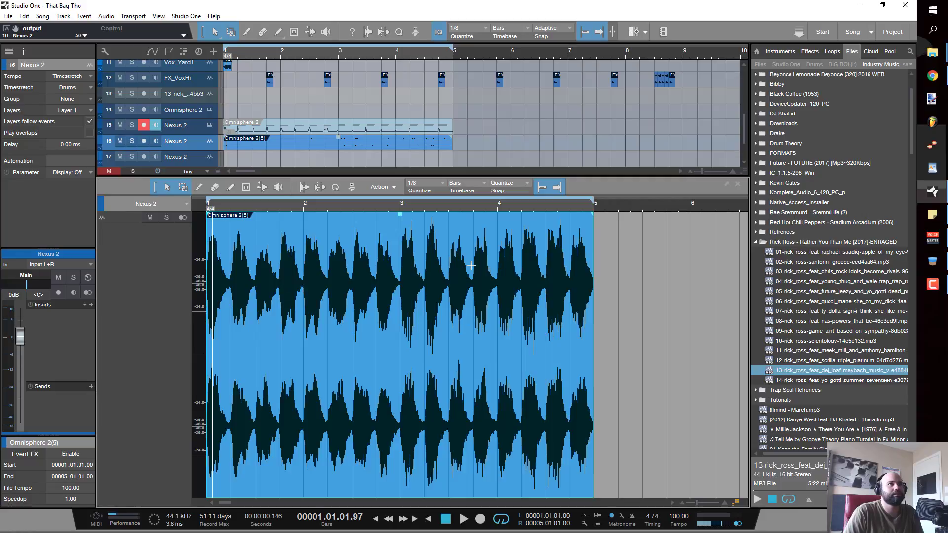
pyautogui.moveTo(457, 207); pyautogui.dragTo(457, 220)
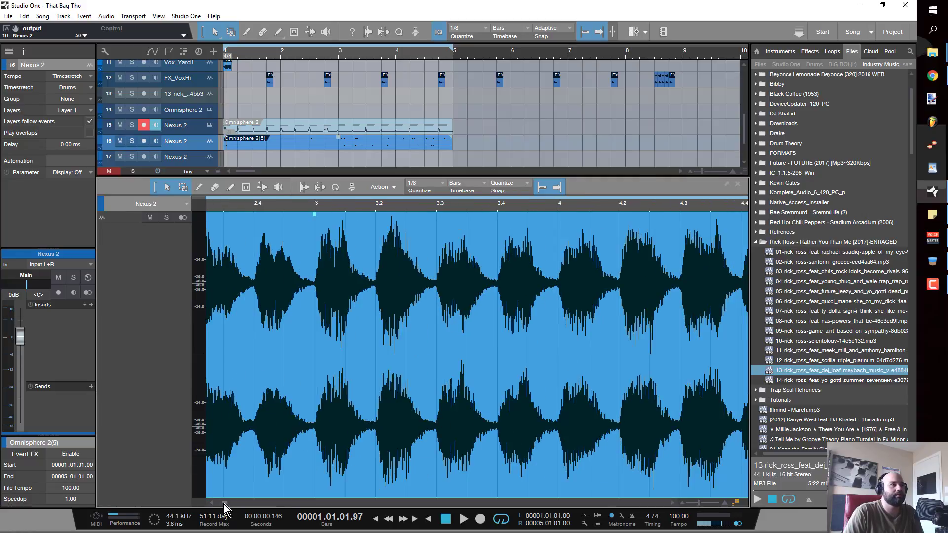
pyautogui.moveTo(224, 503); pyautogui.dragTo(201, 503)
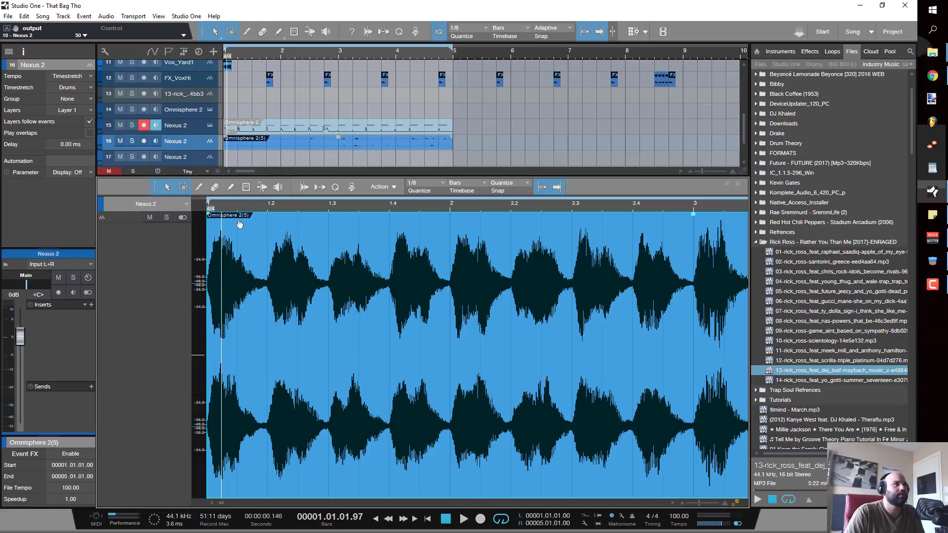
pyautogui.moveTo(240, 209)
pyautogui.mouseDown()
pyautogui.moveTo(239, 234)
pyautogui.moveTo(244, 193)
pyautogui.mouseUp()
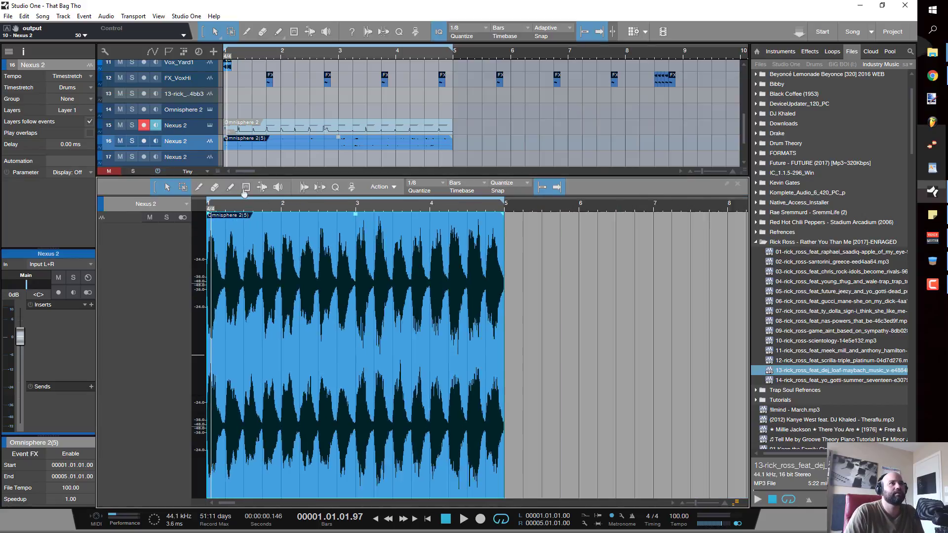
pyautogui.press('3')
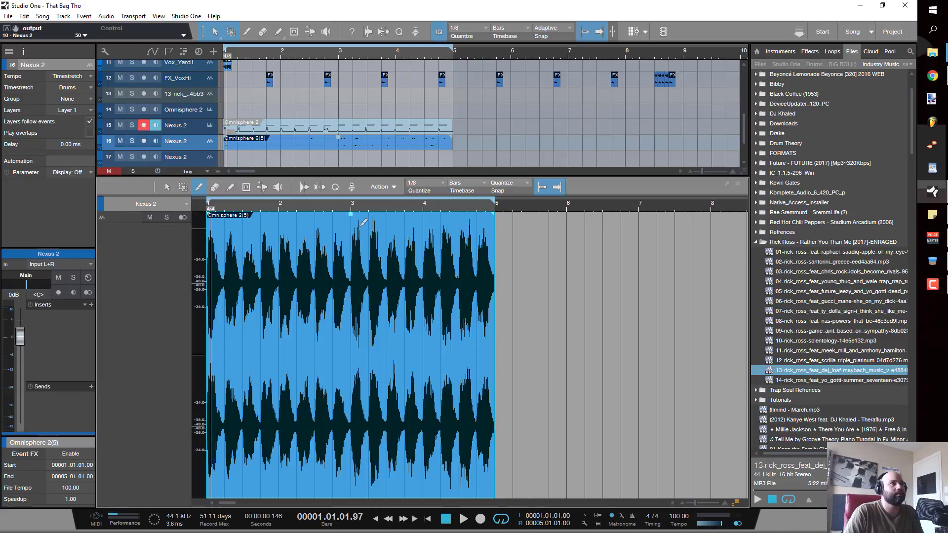
pyautogui.click(353, 224)
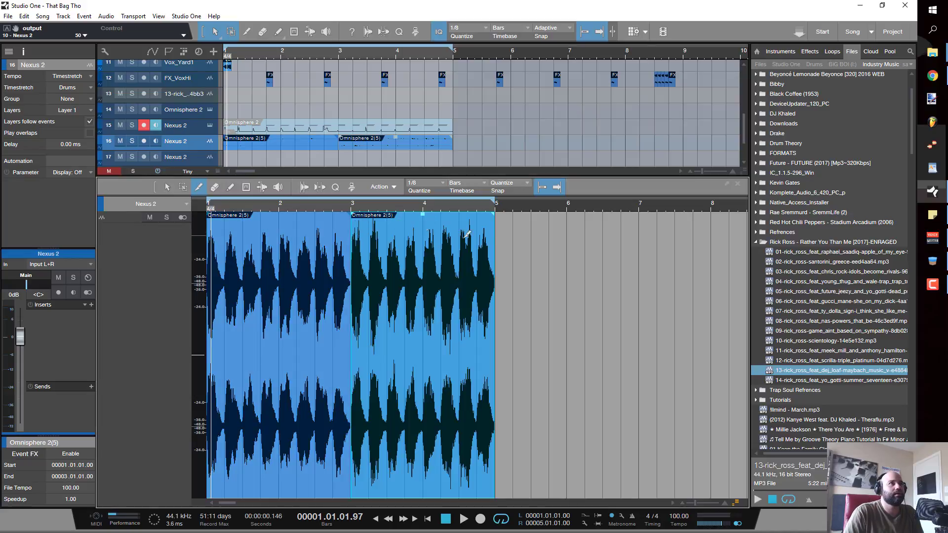
# Step: Select both halves of the bounced Nexus 2 audio and shorten them together to one beat each
pyautogui.moveTo(537, 309); pyautogui.dragTo(283, 331)
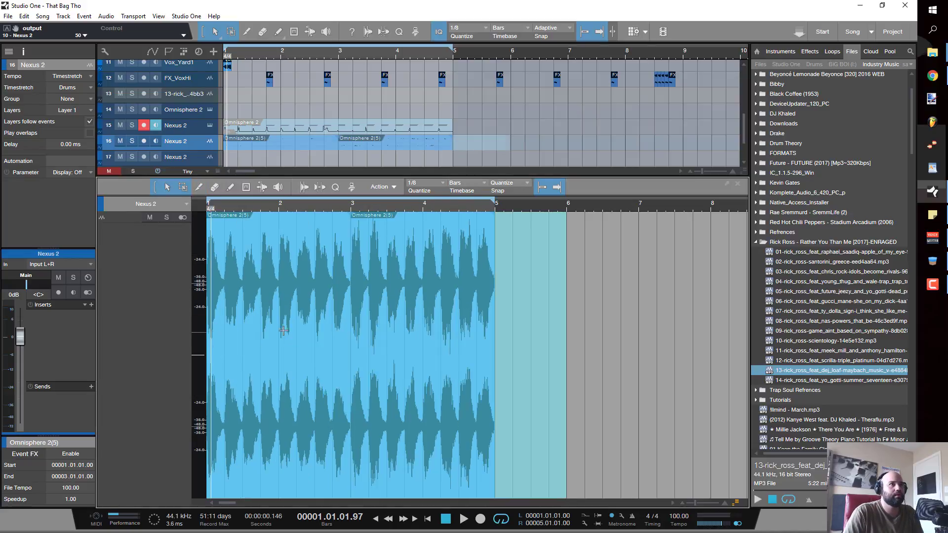
pyautogui.click(566, 440)
pyautogui.click(374, 467)
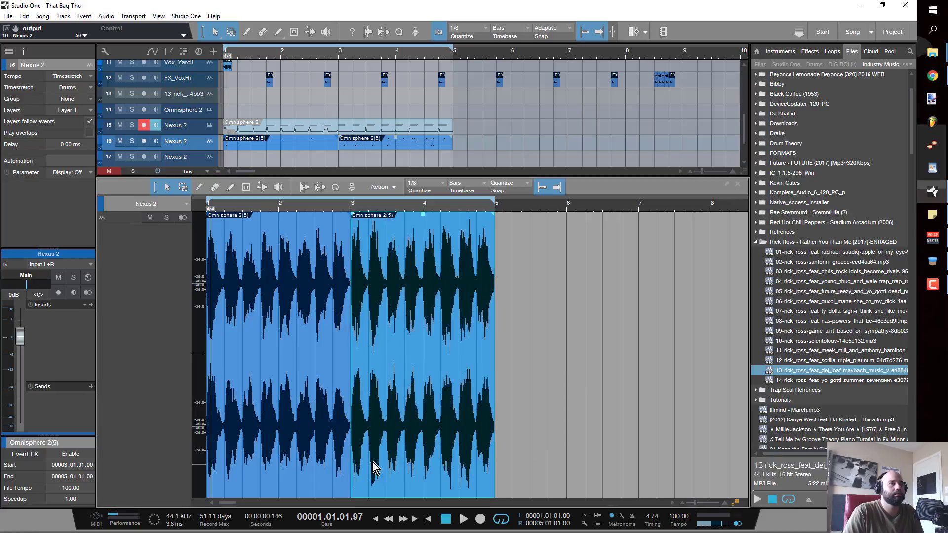
pyautogui.keyDown('shift'); pyautogui.click(321, 471); pyautogui.keyUp('shift')
pyautogui.moveTo(494, 464); pyautogui.dragTo(368, 468)
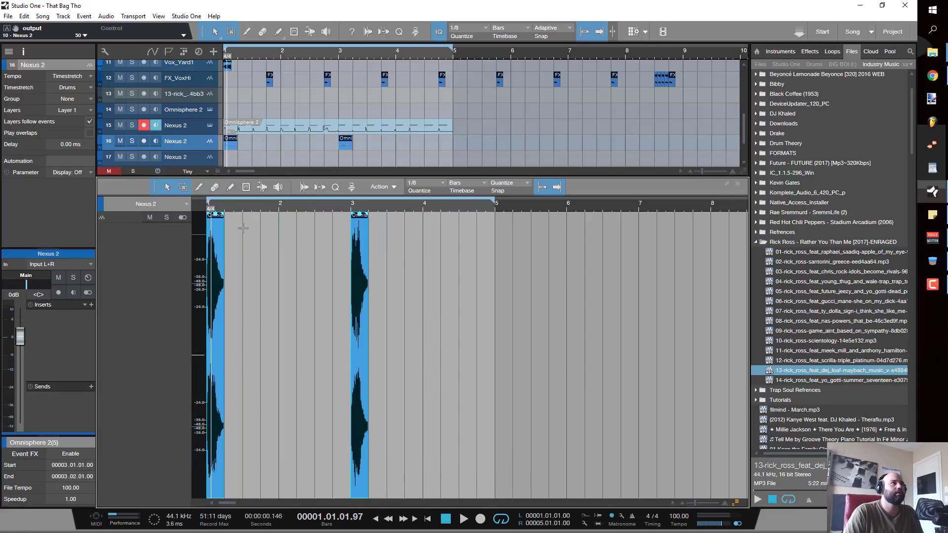
# Step: Trim the quiet attack off the start of the first Nexus 2 chop, up to 00001.01.01.36
pyautogui.moveTo(243, 209); pyautogui.dragTo(244, 234)
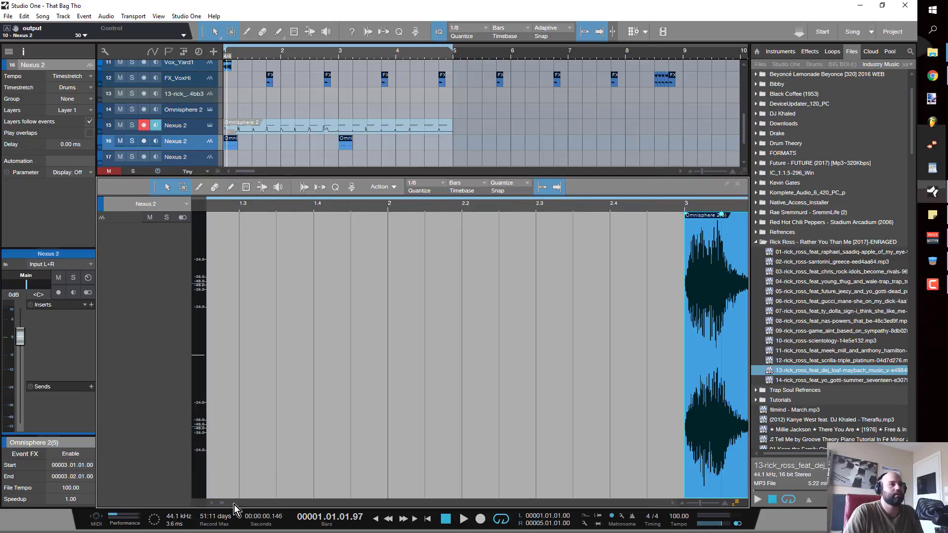
pyautogui.moveTo(219, 504); pyautogui.dragTo(213, 503)
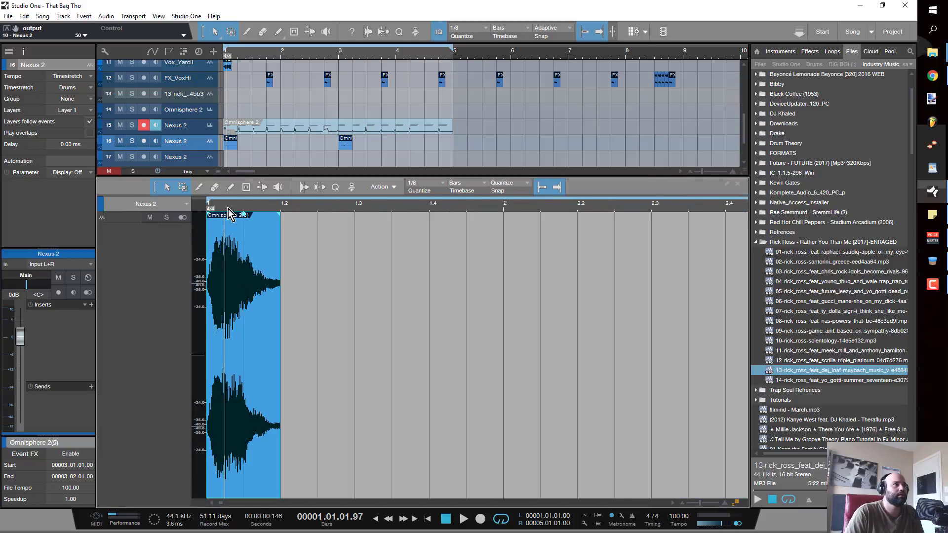
pyautogui.moveTo(228, 209); pyautogui.dragTo(229, 238)
pyautogui.moveTo(221, 504); pyautogui.dragTo(215, 504)
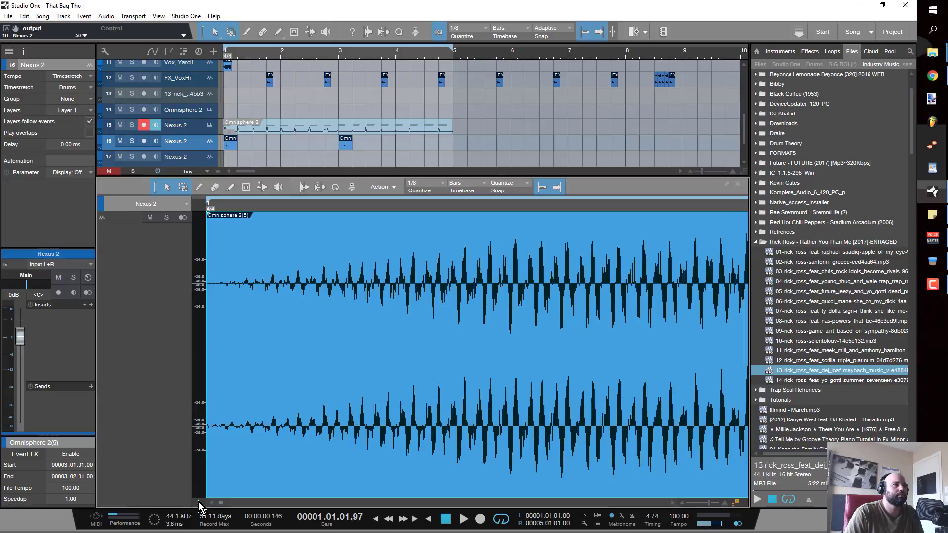
pyautogui.moveTo(206, 365); pyautogui.dragTo(415, 340)
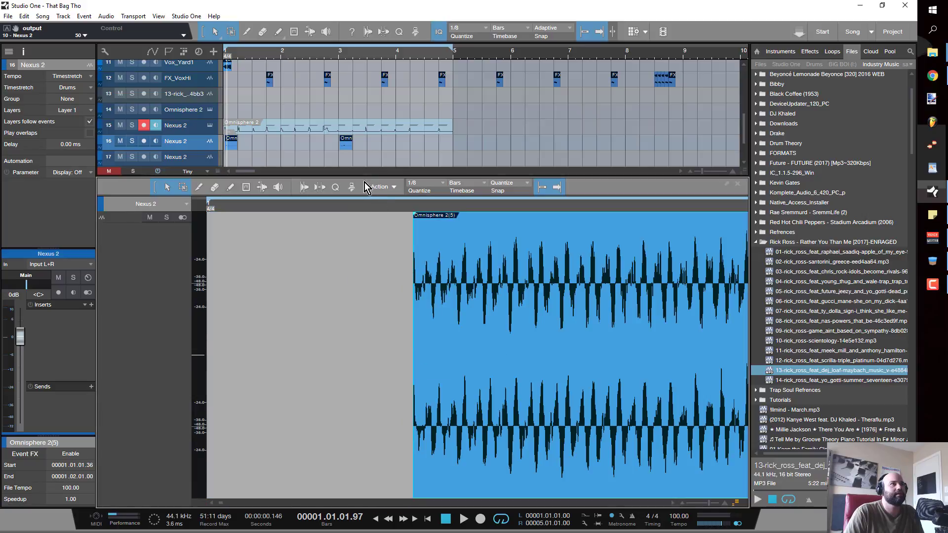
# Step: Fine-trim the first chop's start close to the waveform's zero crossing, and move the chop back to 00001.01.01.00
pyautogui.moveTo(359, 216); pyautogui.dragTo(338, 189)
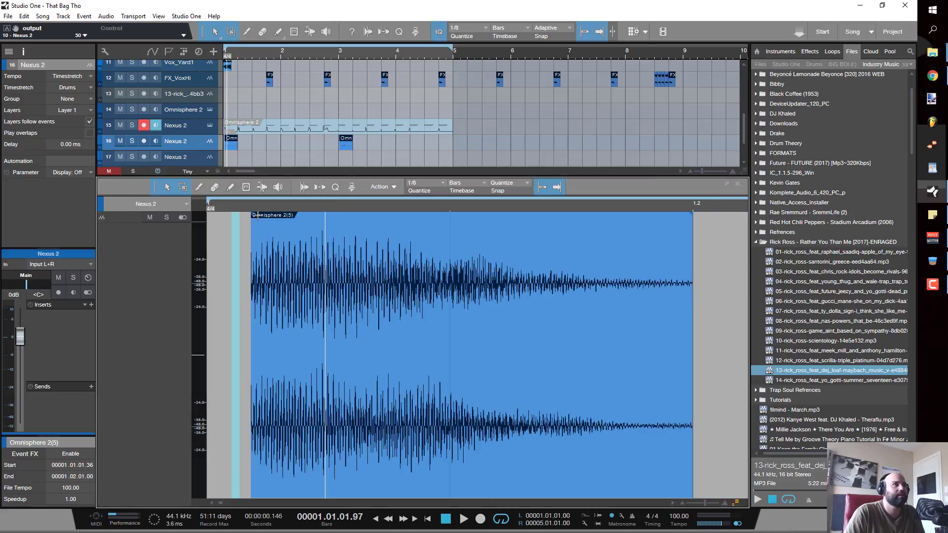
pyautogui.moveTo(256, 206); pyautogui.dragTo(248, 249)
pyautogui.click(243, 249)
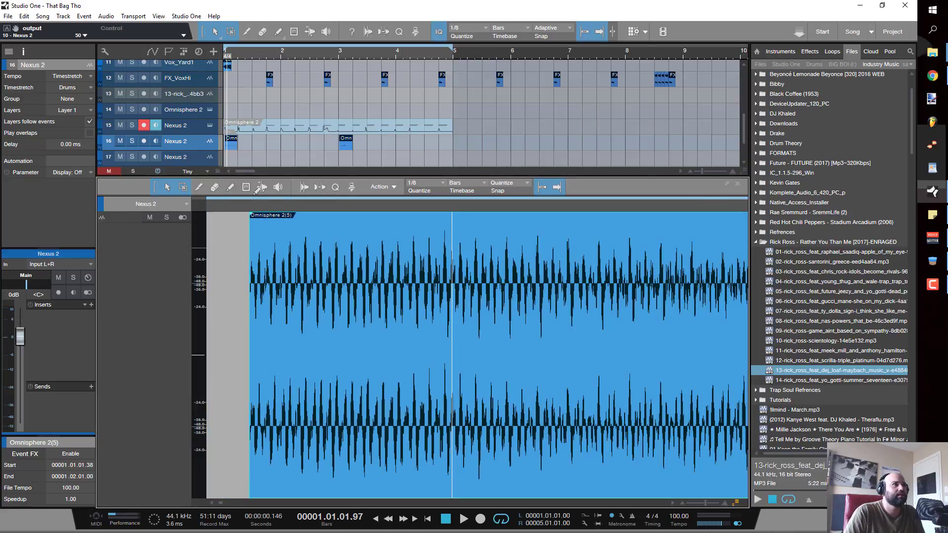
pyautogui.moveTo(246, 207); pyautogui.dragTo(246, 253)
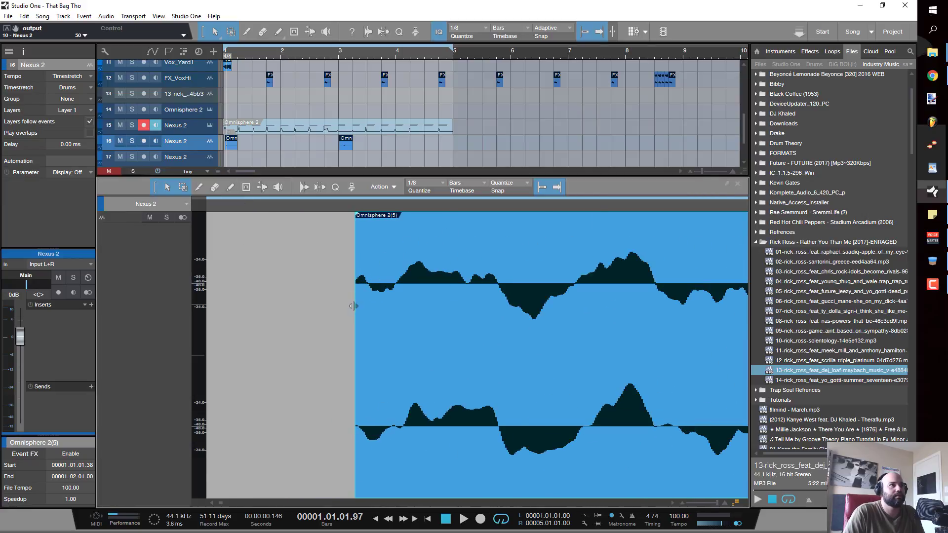
pyautogui.moveTo(354, 306); pyautogui.dragTo(394, 313)
pyautogui.moveTo(351, 208); pyautogui.dragTo(384, 137)
pyautogui.moveTo(283, 407); pyautogui.dragTo(270, 398)
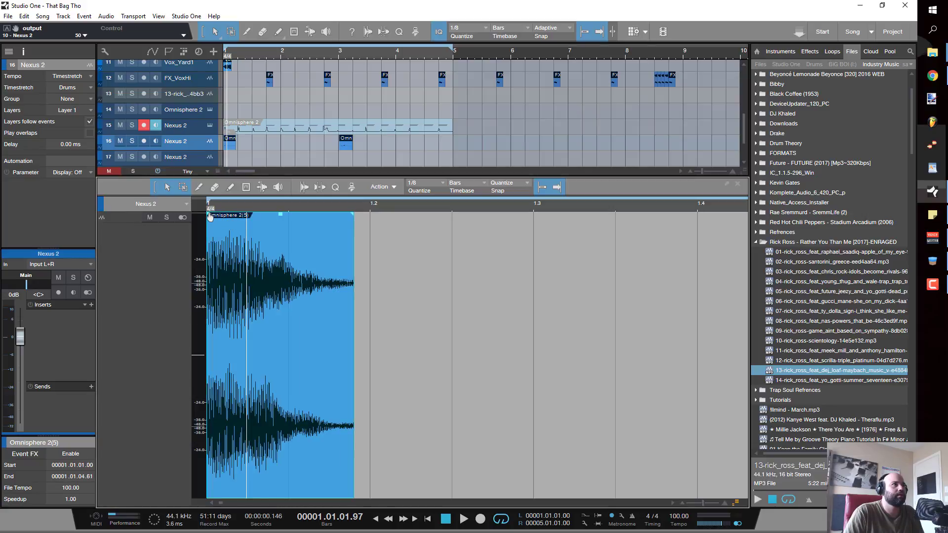
# Step: Add a very short fade-in at the start of the first Nexus 2 chop
pyautogui.moveTo(210, 217); pyautogui.dragTo(223, 303)
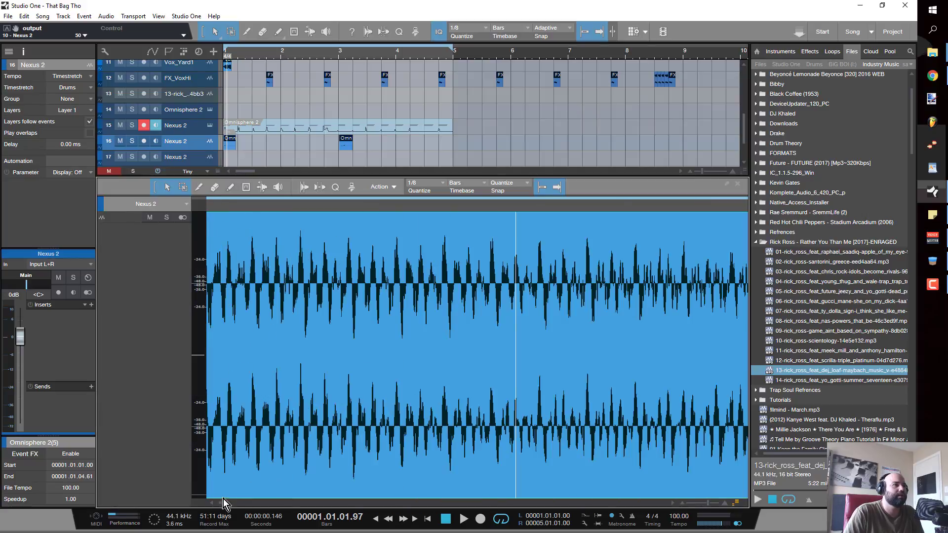
pyautogui.click(223, 502)
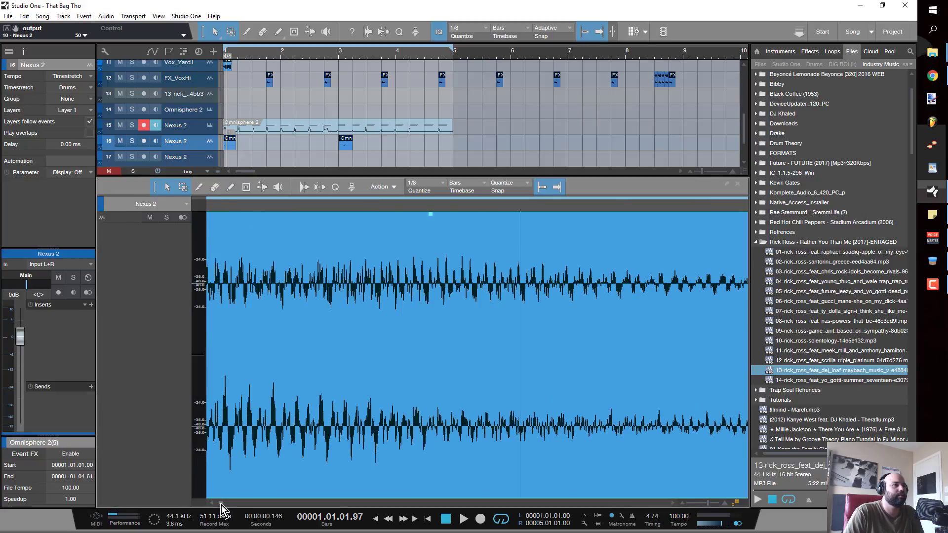
pyautogui.moveTo(221, 505); pyautogui.dragTo(208, 505)
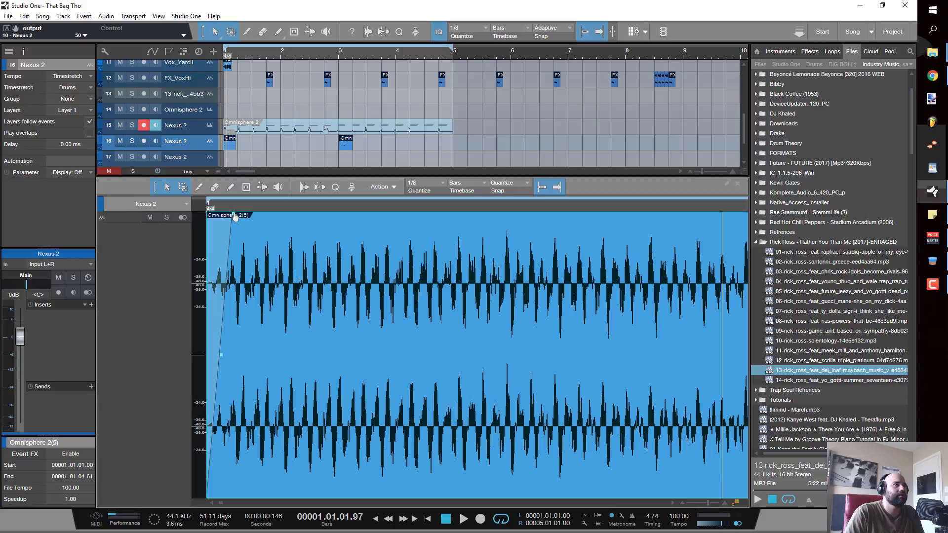
pyautogui.moveTo(236, 217); pyautogui.dragTo(217, 215)
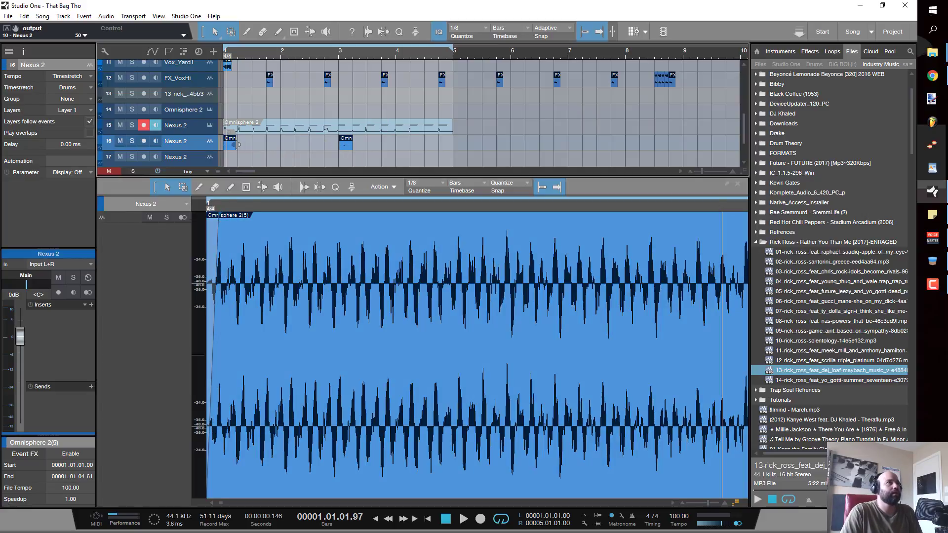
# Step: Duplicate the two Nexus 2 chops beat by beat, filling bars 1 and 2 with the first and bars 3 and 4 with the second
pyautogui.press('d')
pyautogui.press('d')
pyautogui.press('d')
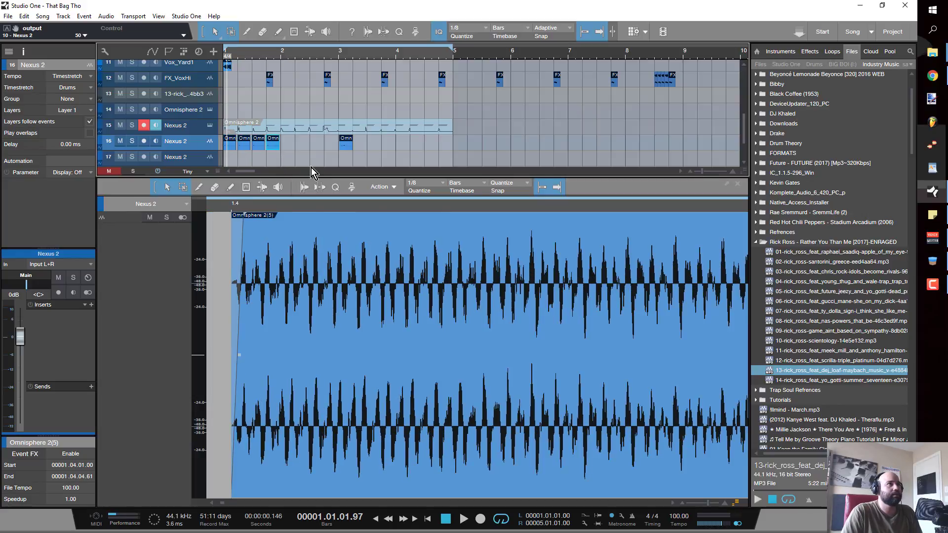
pyautogui.press('d')
pyautogui.press('d')
pyautogui.press('d')
pyautogui.press('d')
pyautogui.press('d')
pyautogui.press('d')
pyautogui.press('d')
pyautogui.press('d')
pyautogui.press('d')
pyautogui.press('d')
pyautogui.press('d')
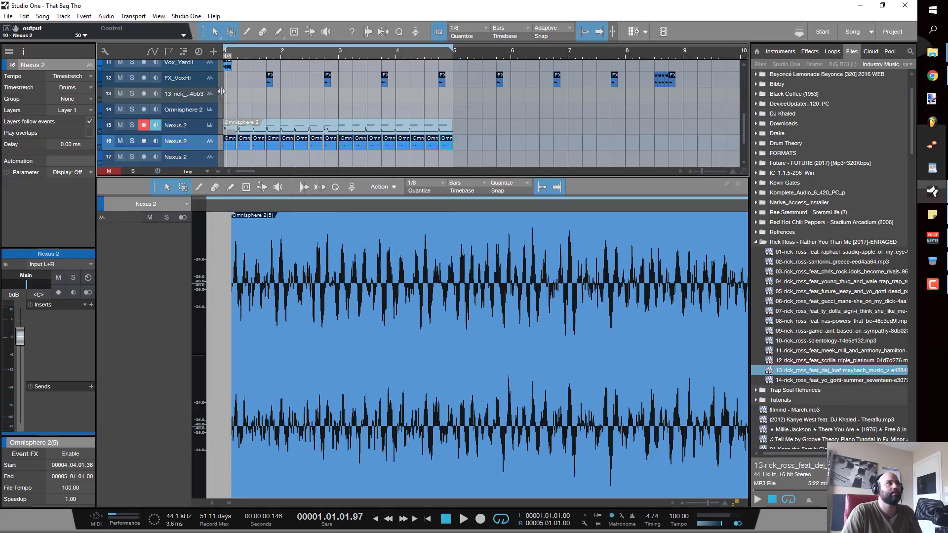
# Step: Select all the Nexus 2 chops in bars 3 and 4 and slightly lower their event volume together
pyautogui.scroll(-1, 305, 158)
pyautogui.scroll(3, 304, 158)
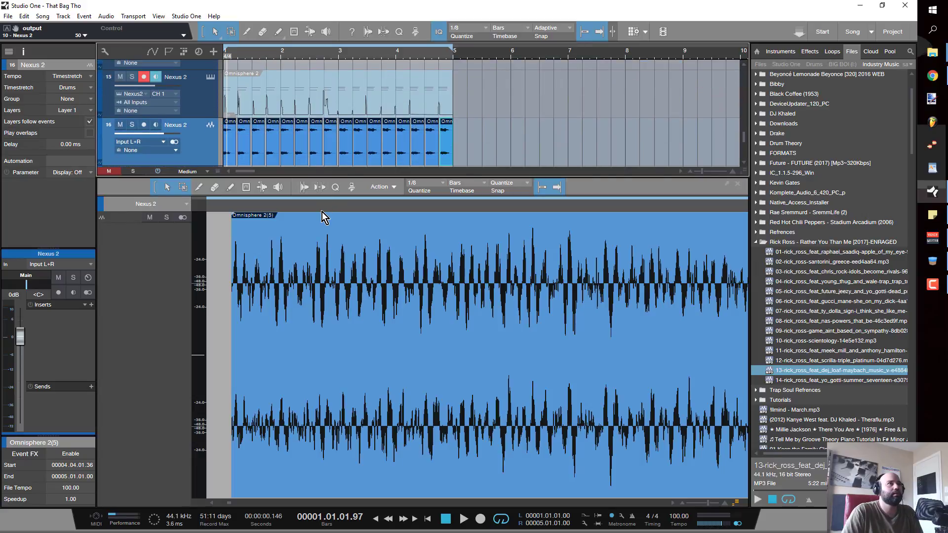
pyautogui.moveTo(322, 212); pyautogui.dragTo(307, 136)
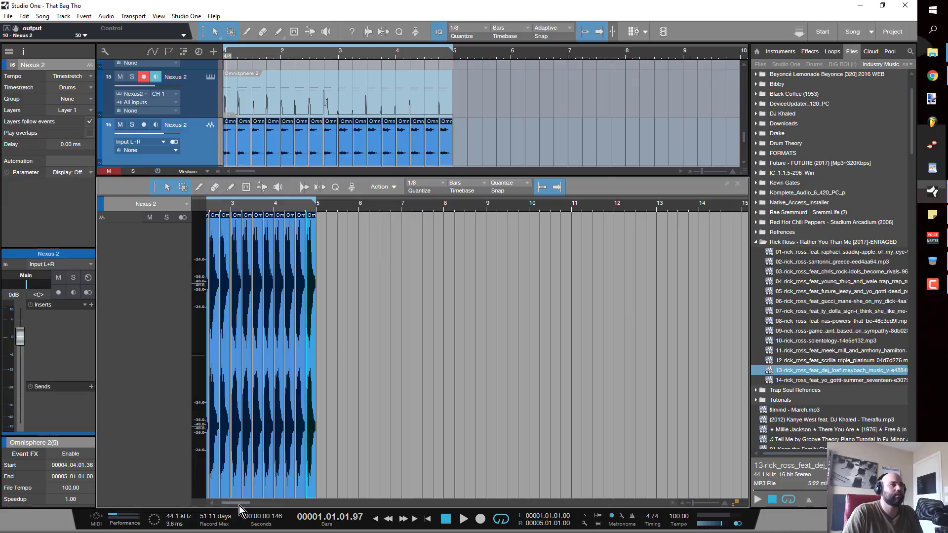
pyautogui.moveTo(239, 505); pyautogui.dragTo(222, 502)
pyautogui.moveTo(482, 360); pyautogui.dragTo(291, 377)
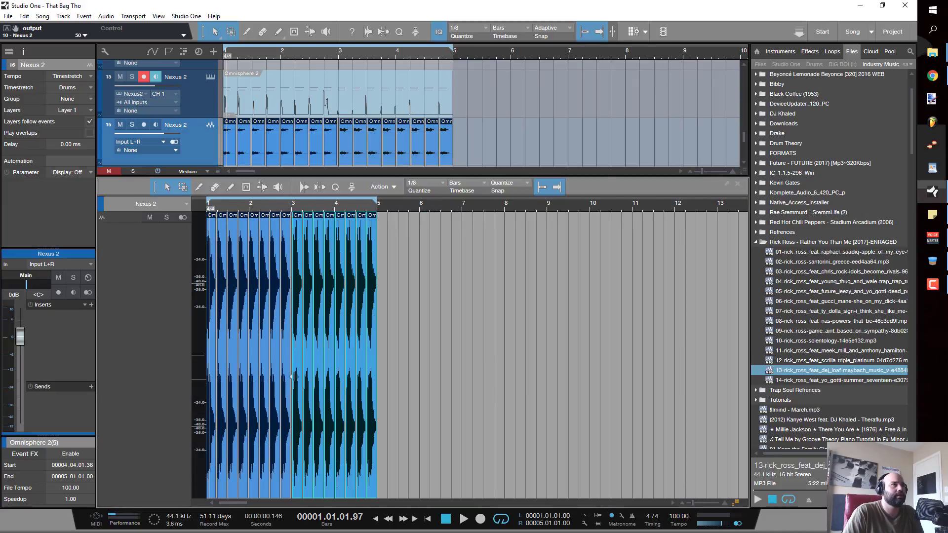
pyautogui.moveTo(285, 212); pyautogui.dragTo(326, 233)
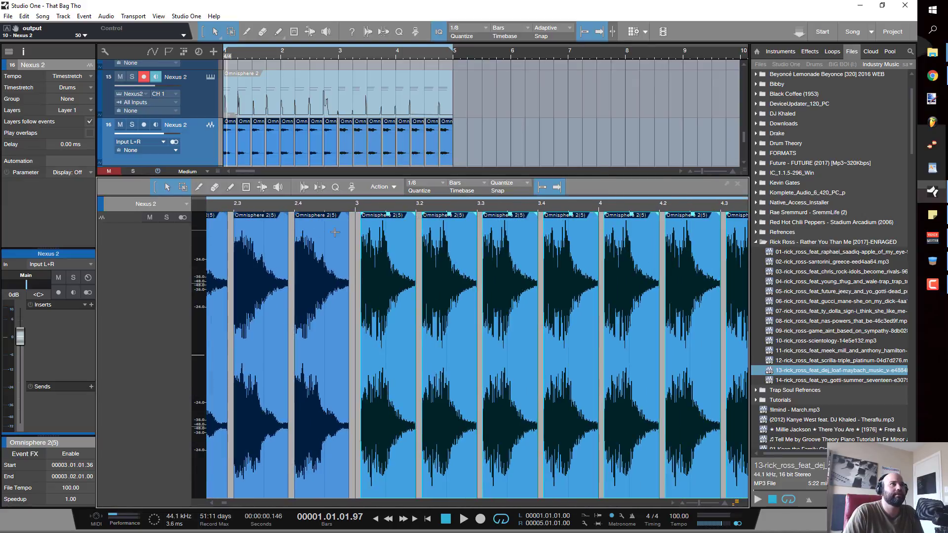
pyautogui.moveTo(388, 217); pyautogui.dragTo(312, 234)
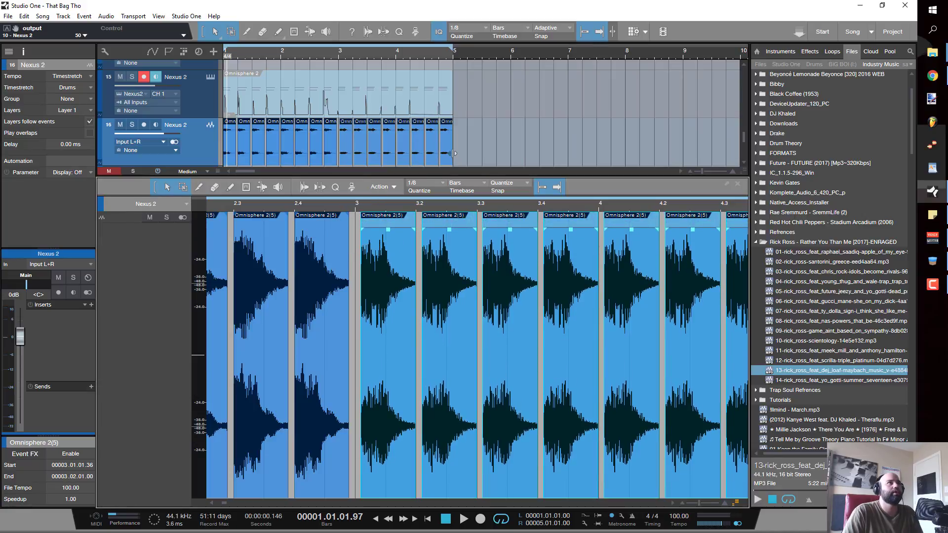
# Step: Move the chopped Nexus 2 audio track up directly below the Pablo_96BPM track, and route its output to the band bus
pyautogui.click(407, 117)
pyautogui.moveTo(199, 134)
pyautogui.mouseDown()
pyautogui.moveTo(195, 1)
pyautogui.moveTo(196, 145)
pyautogui.moveTo(197, 130)
pyautogui.mouseUp()
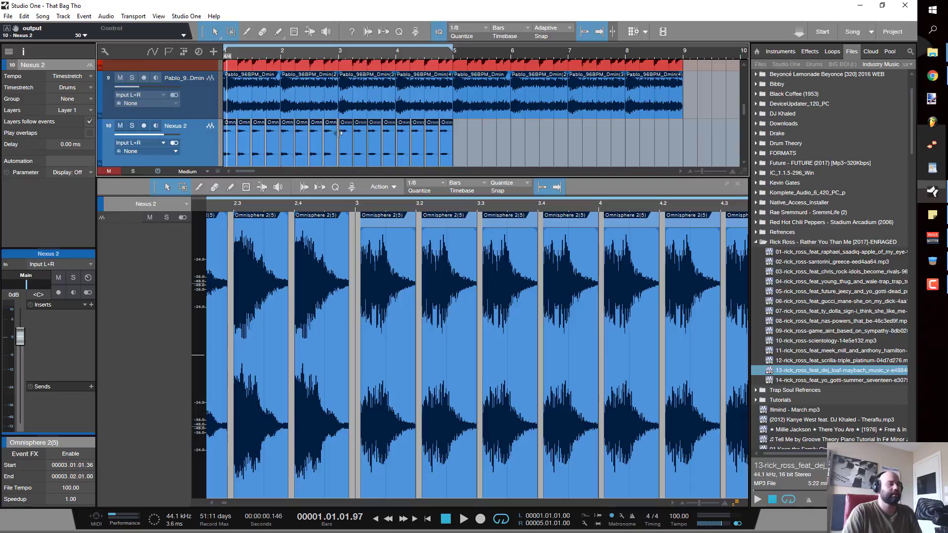
pyautogui.press(',')
pyautogui.press('space')
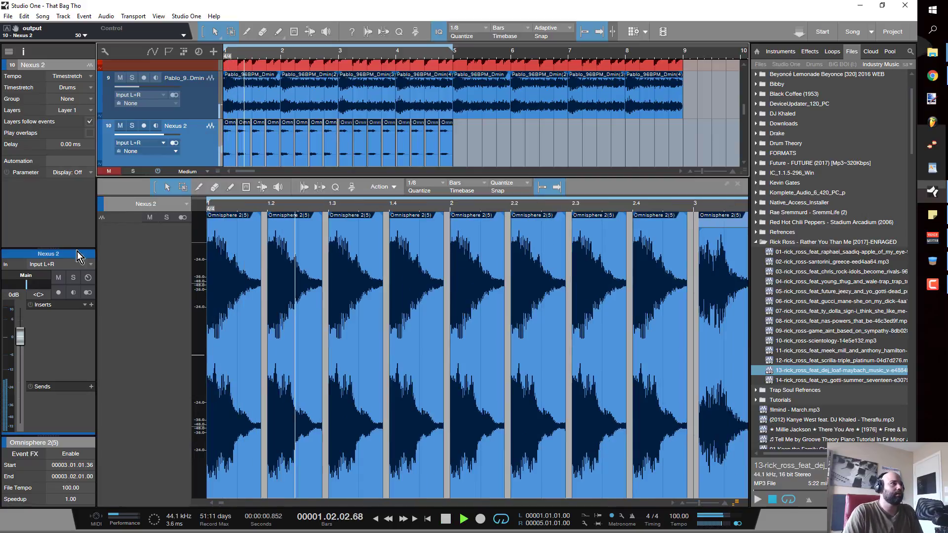
pyautogui.click(26, 276)
pyautogui.click(47, 314)
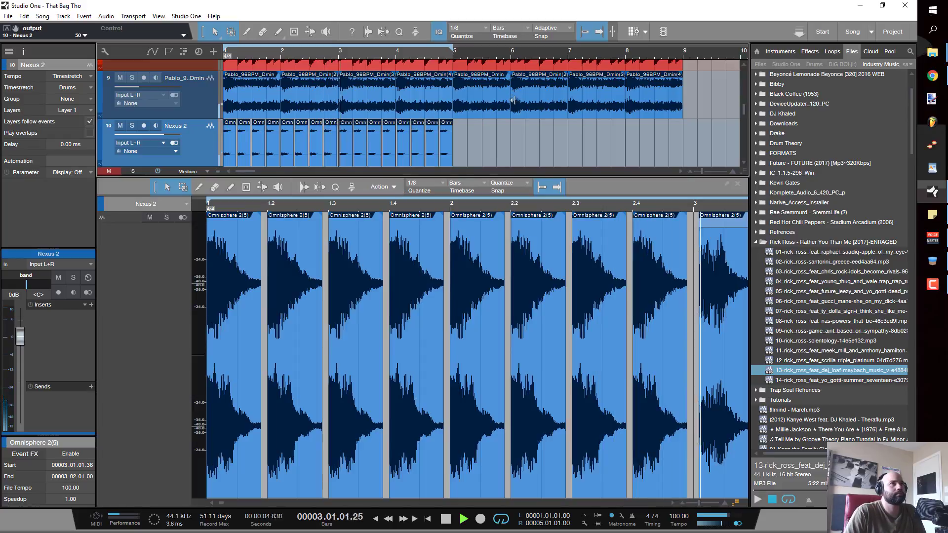
# Step: Load a Mixtool insert preset on the Nexus 2 audio track and lower its gain to -13.92 dB during playback
pyautogui.click(85, 305)
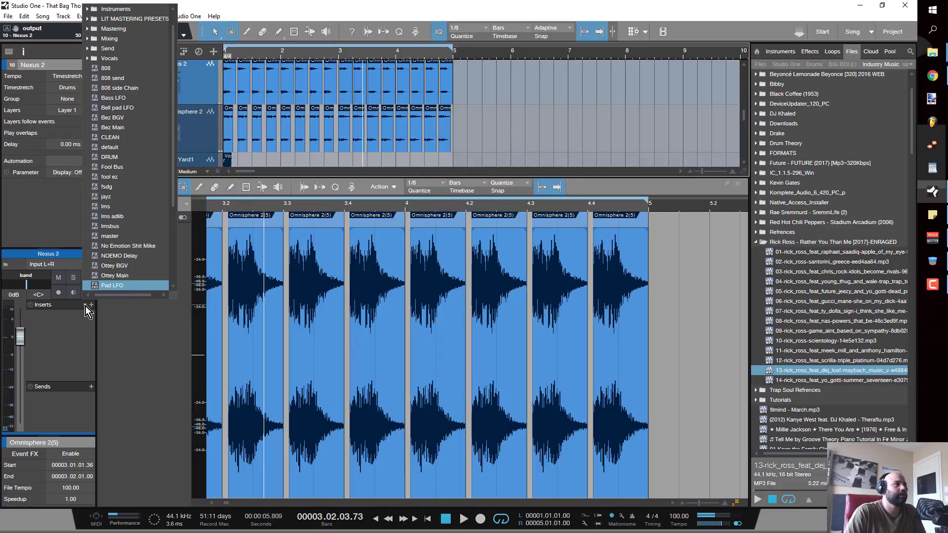
pyautogui.click(122, 226)
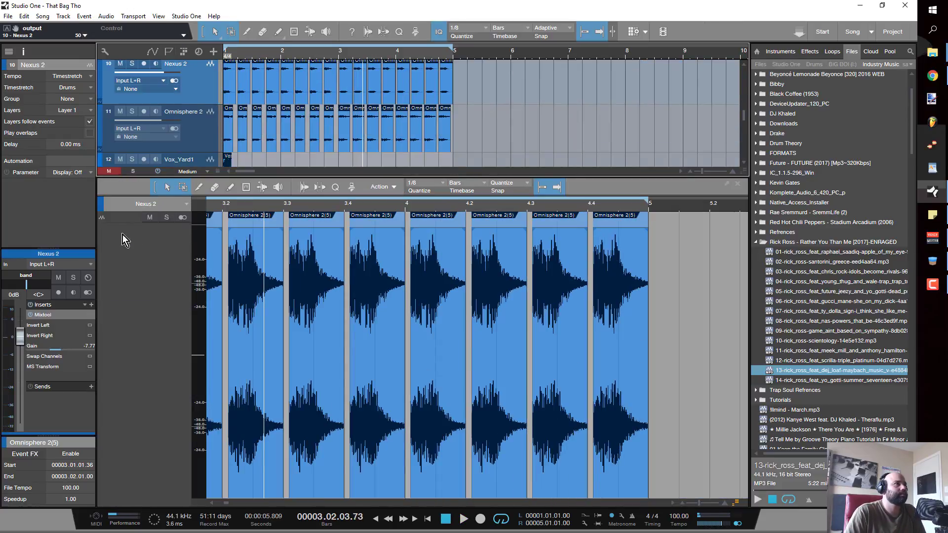
pyautogui.press(',')
pyautogui.press('space')
pyautogui.moveTo(56, 347); pyautogui.dragTo(54, 350)
pyautogui.scroll(-5, 53, 350)
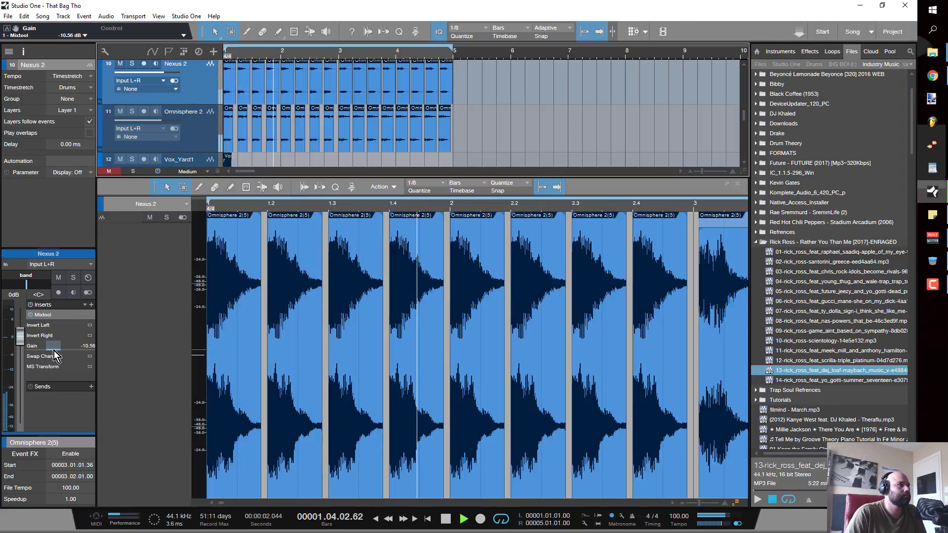
pyautogui.scroll(-2, 56, 355)
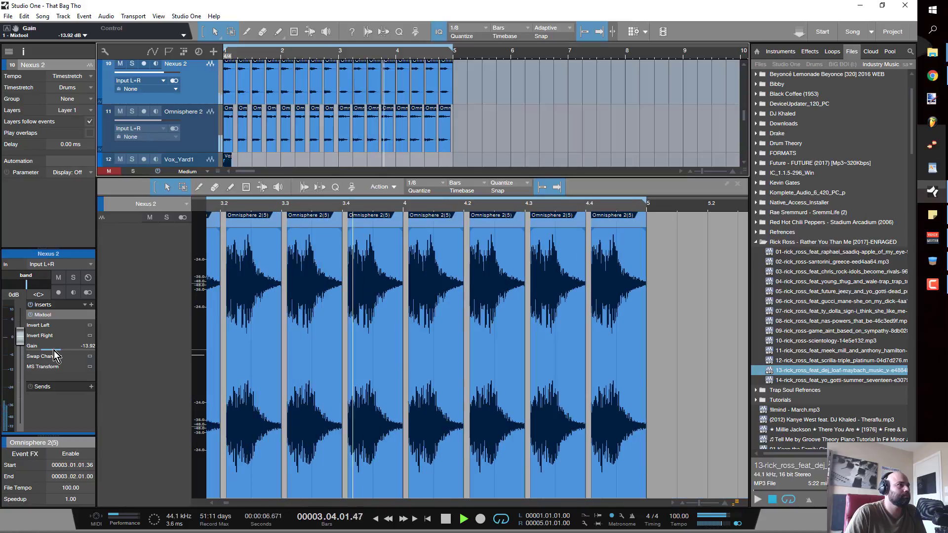
pyautogui.press('space')
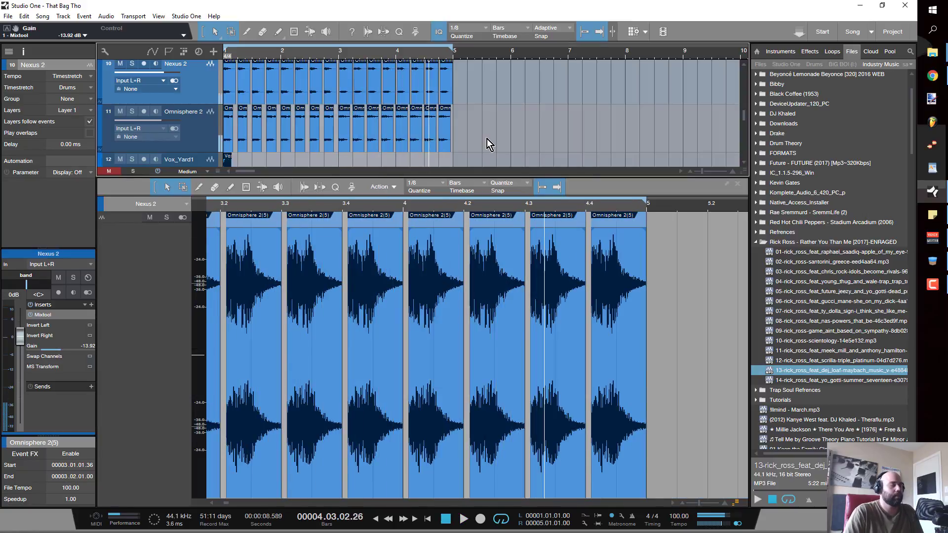
# Step: Show the mixer and insert a PreSonus Pro EQ on the band bus
pyautogui.press('F3')
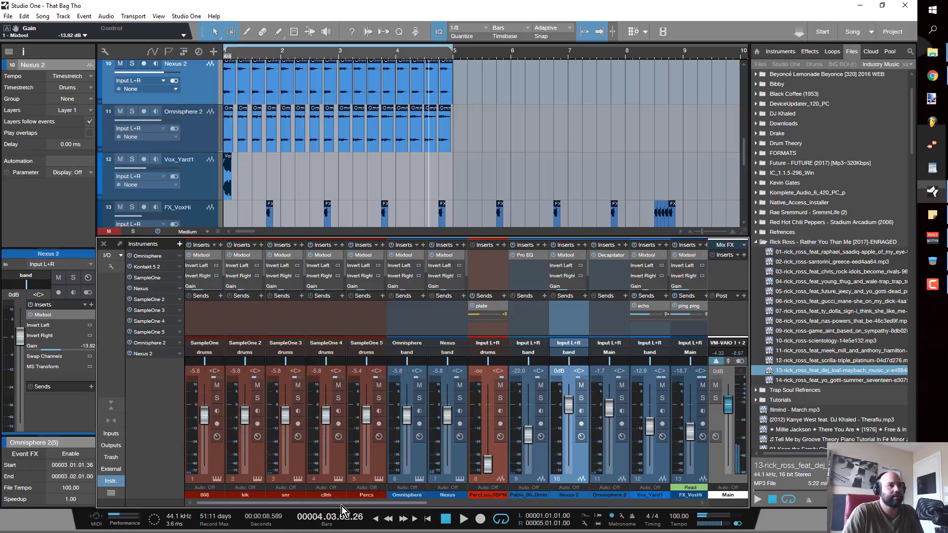
pyautogui.moveTo(408, 503); pyautogui.dragTo(650, 515)
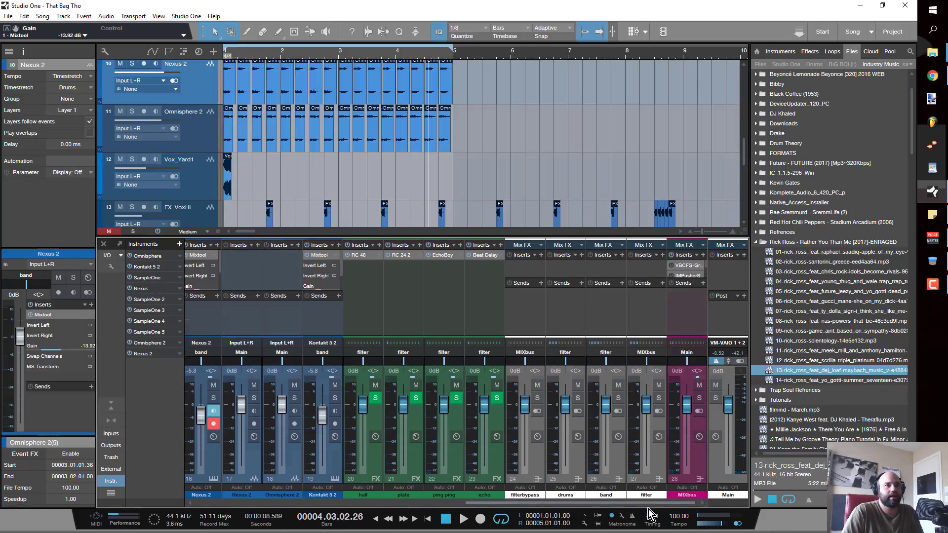
pyautogui.click(622, 255)
pyautogui.click(642, 424)
pyautogui.scroll(-3, 652, 436)
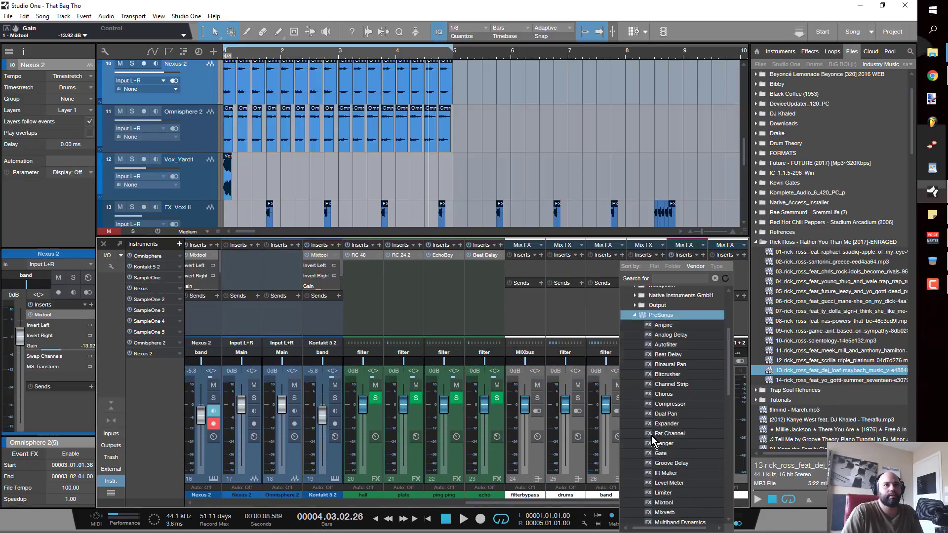
pyautogui.scroll(-6, 652, 437)
pyautogui.click(676, 424)
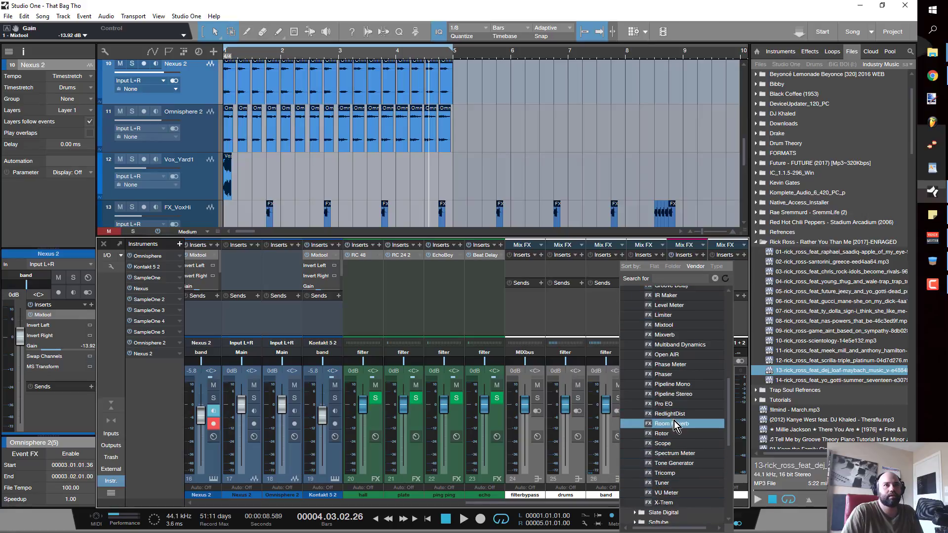
pyautogui.doubleClick(663, 403)
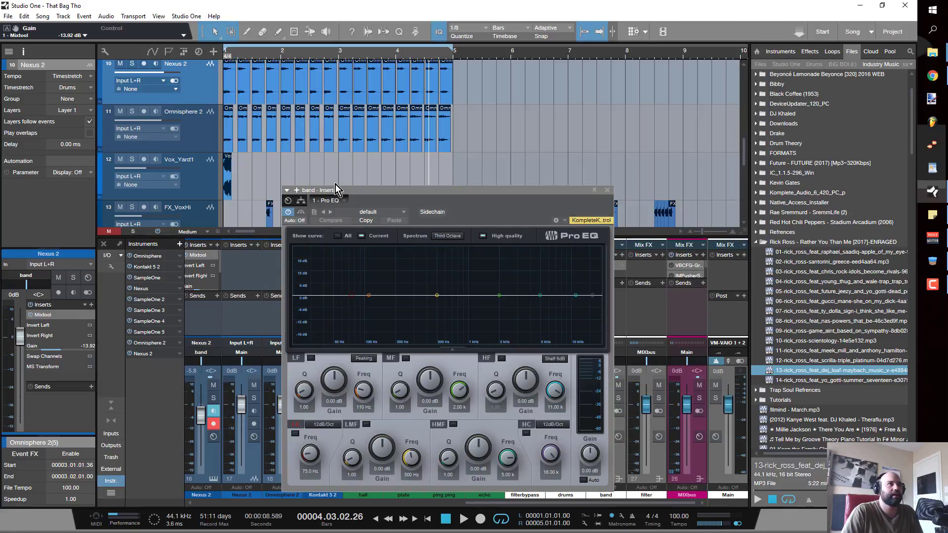
# Step: Play the loop from the start through the band bus and move the Nexus 2 audio track below the Omnisphere 2 audio track
pyautogui.press(',')
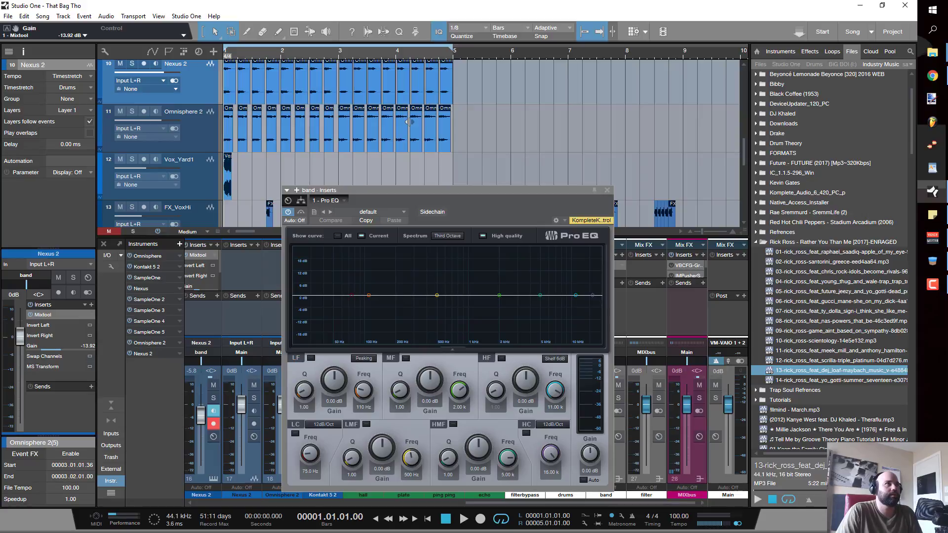
pyautogui.press('space')
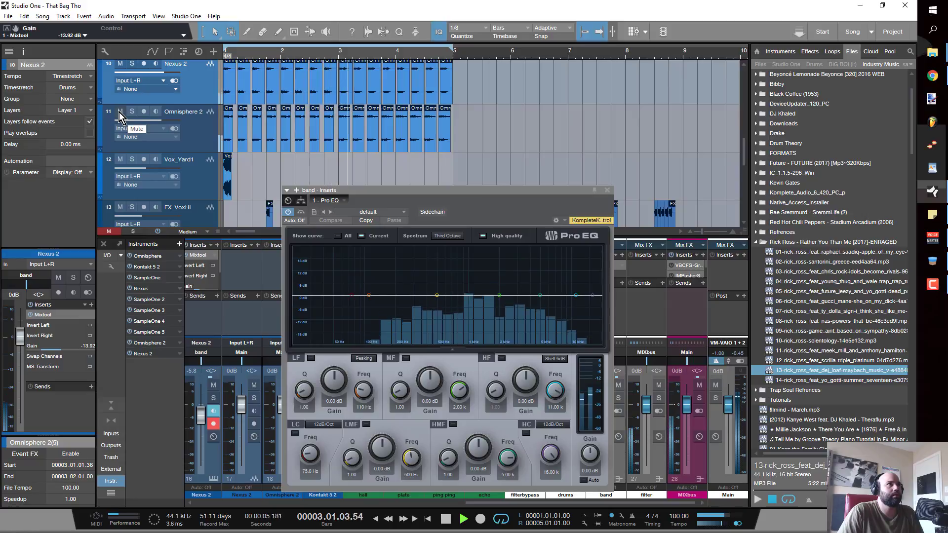
pyautogui.scroll(1, 192, 112)
pyautogui.moveTo(205, 106); pyautogui.dragTo(199, 167)
# Step: Listen to the Nexus 2 and Omnisphere 2 chops together while examining the band bus spectrum in Pro EQ
pyautogui.click(120, 127)
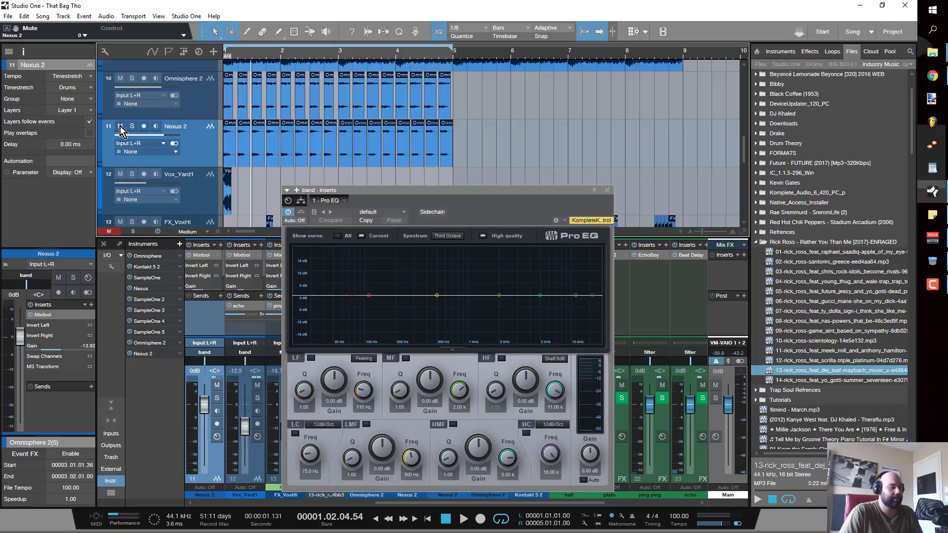
pyautogui.press('space')
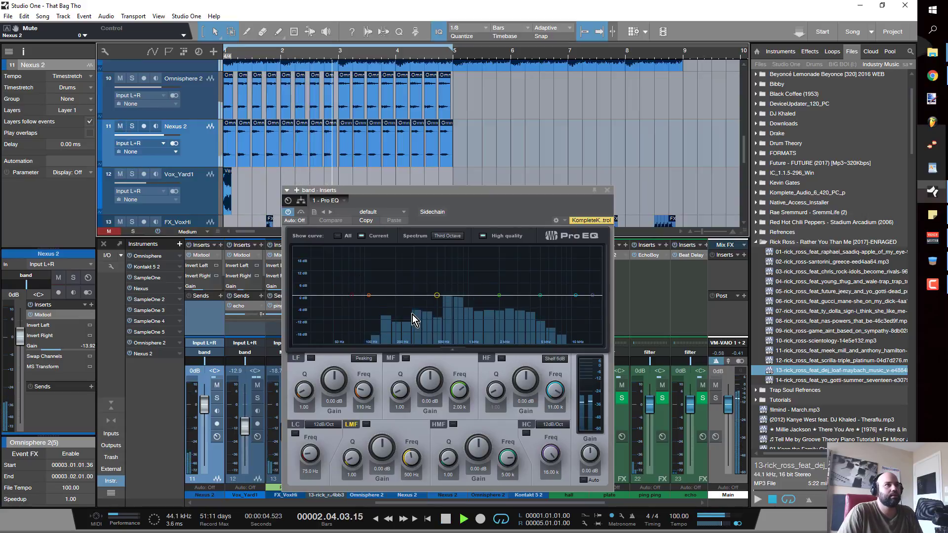
pyautogui.press('space')
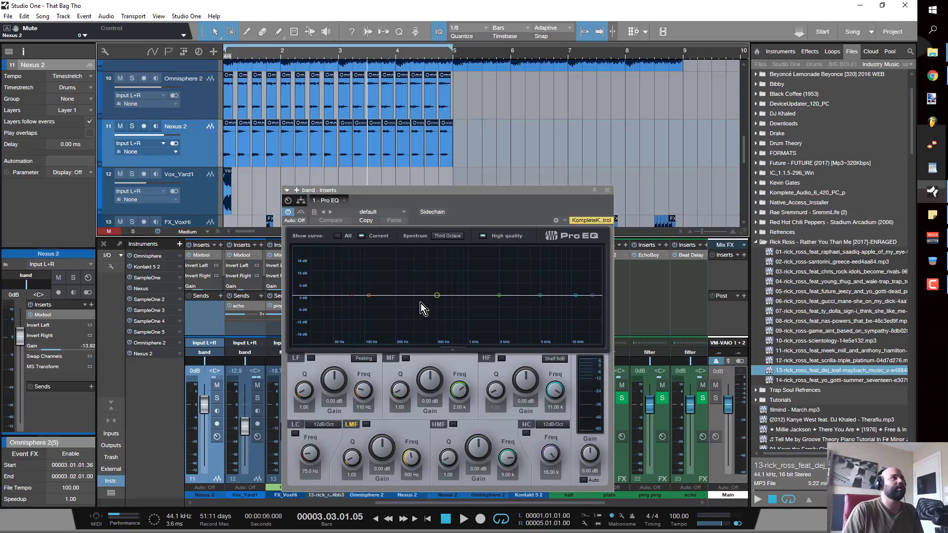
# Step: Replay the loop from the start and lower the Nexus 2 track's Mixtool gain to -15.36 dB
pyautogui.click(199, 146)
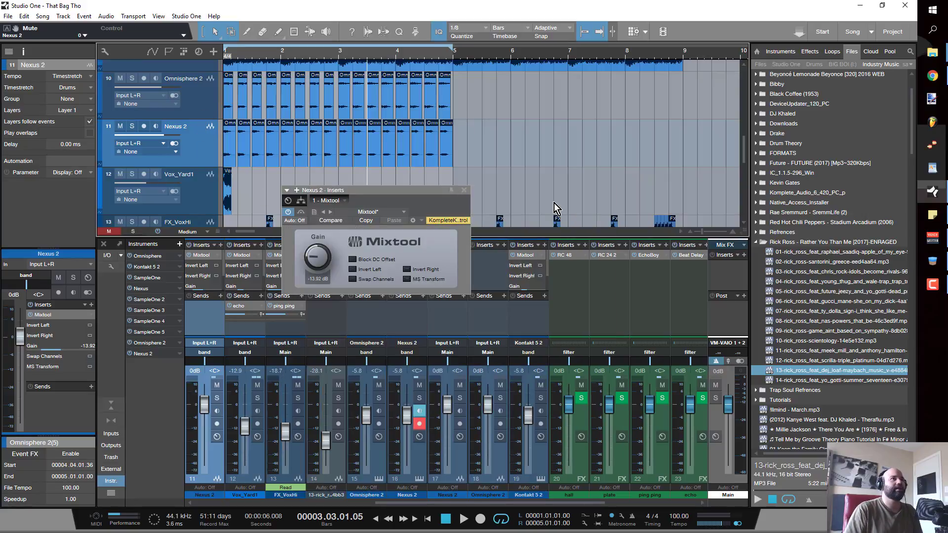
pyautogui.click(464, 190)
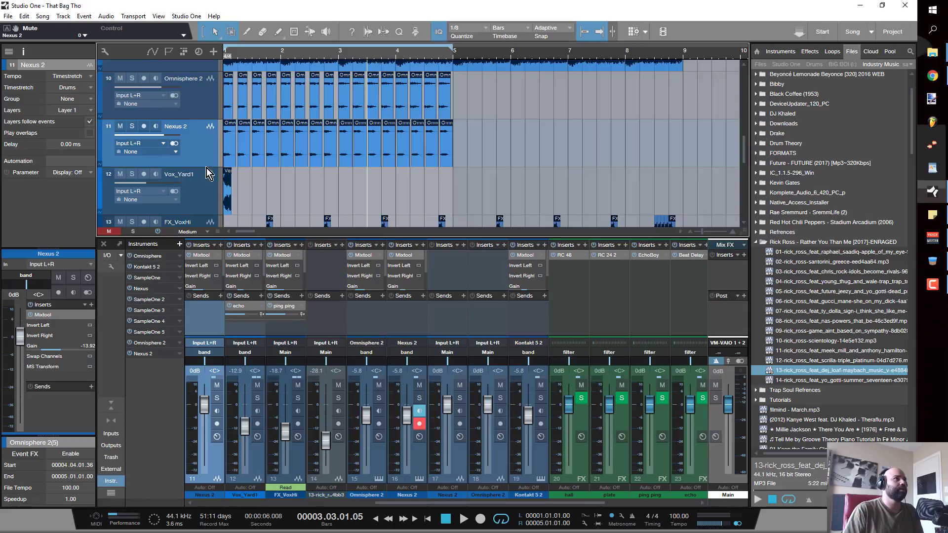
pyautogui.press(',')
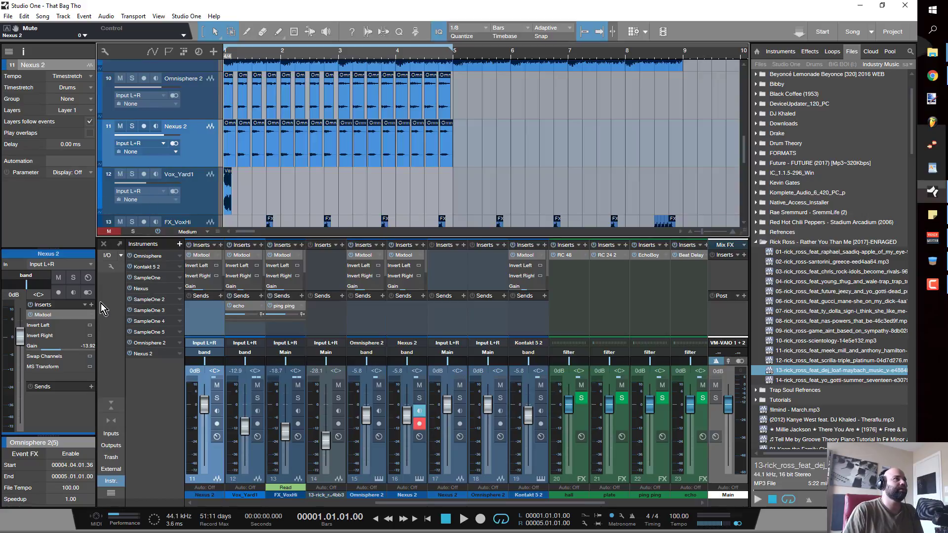
pyautogui.press('space')
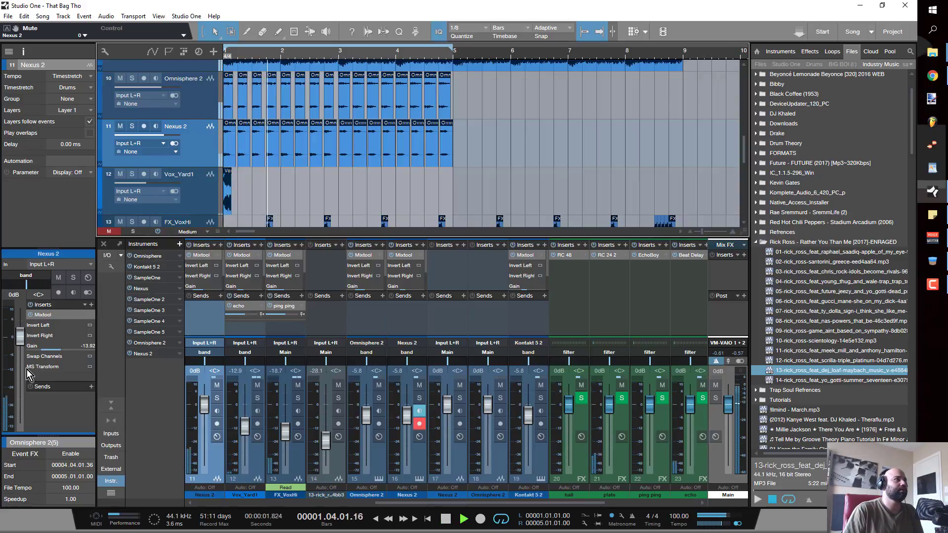
pyautogui.scroll(-2, 48, 351)
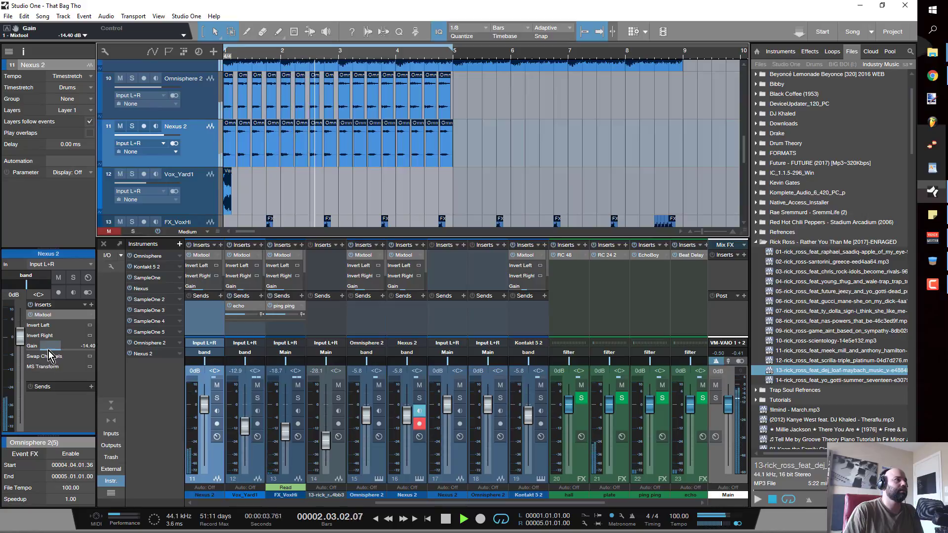
pyautogui.scroll(1, 48, 350)
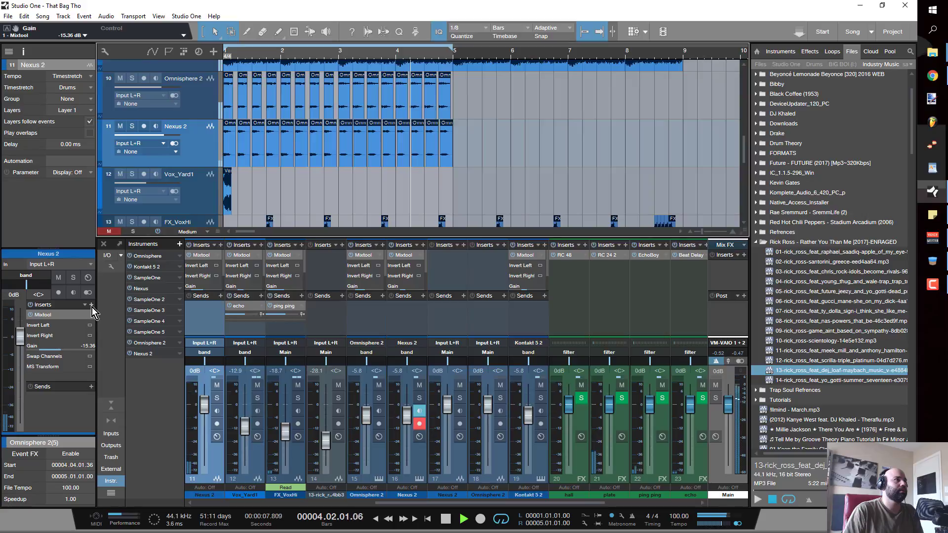
pyautogui.press('space')
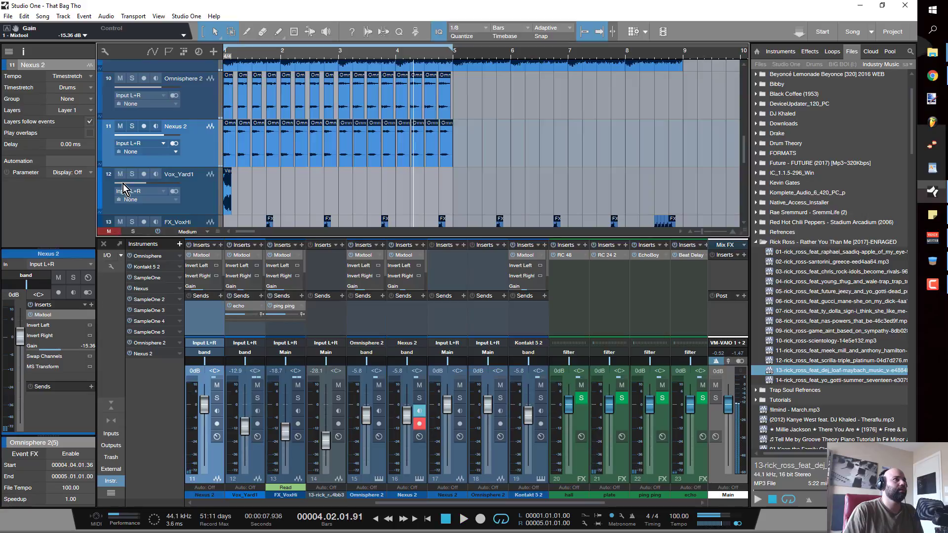
# Step: Insert a Pro EQ after the Mixtool on the Nexus 2 audio track and turn on its high-cut filter
pyautogui.click(90, 304)
pyautogui.scroll(-10, 128, 198)
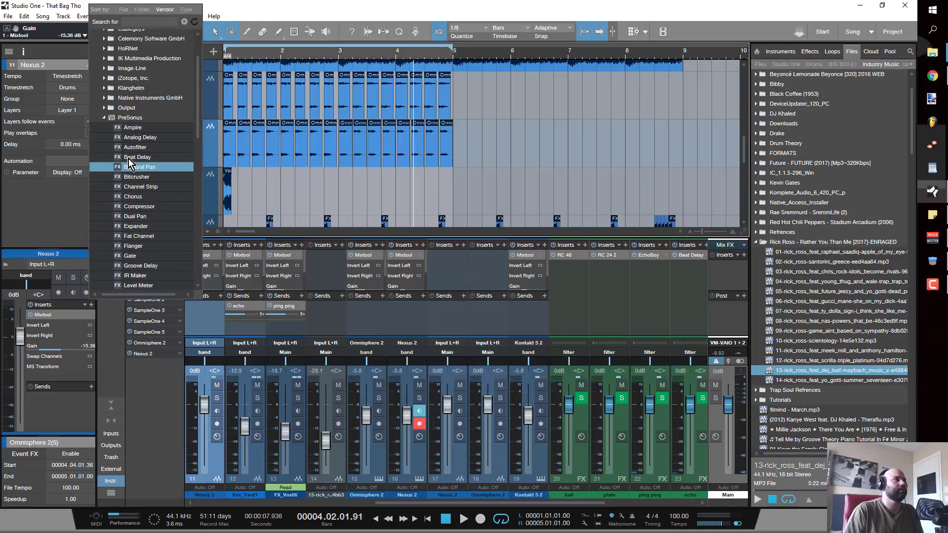
pyautogui.click(143, 147)
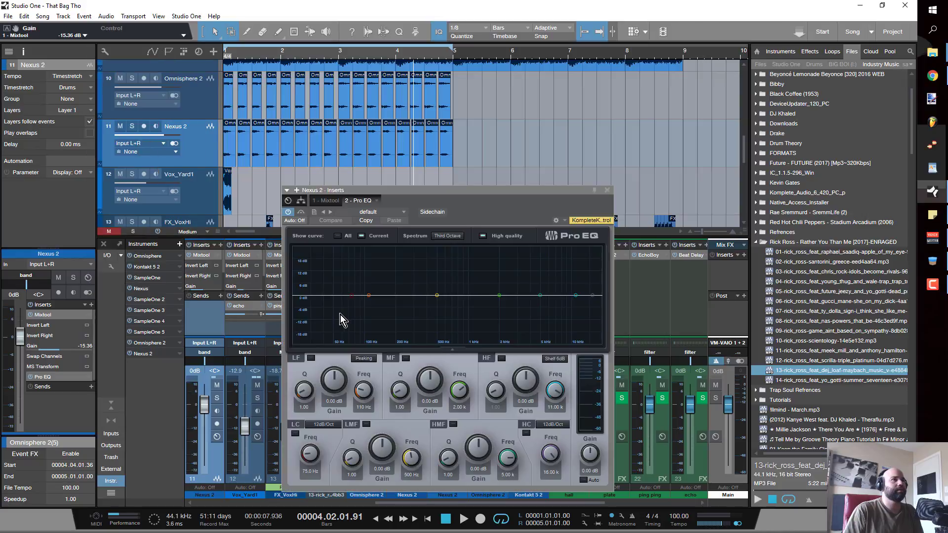
pyautogui.click(526, 434)
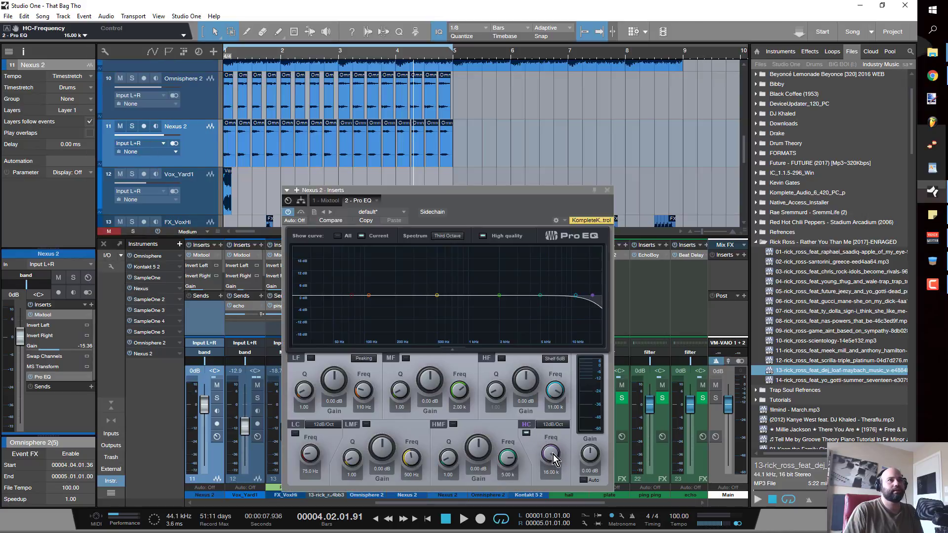
# Step: Replay the loop from the start, set the Nexus 2 Pro EQ high-cut to 957 Hz, and boost its low-mid band by 1.41 dB
pyautogui.press(',')
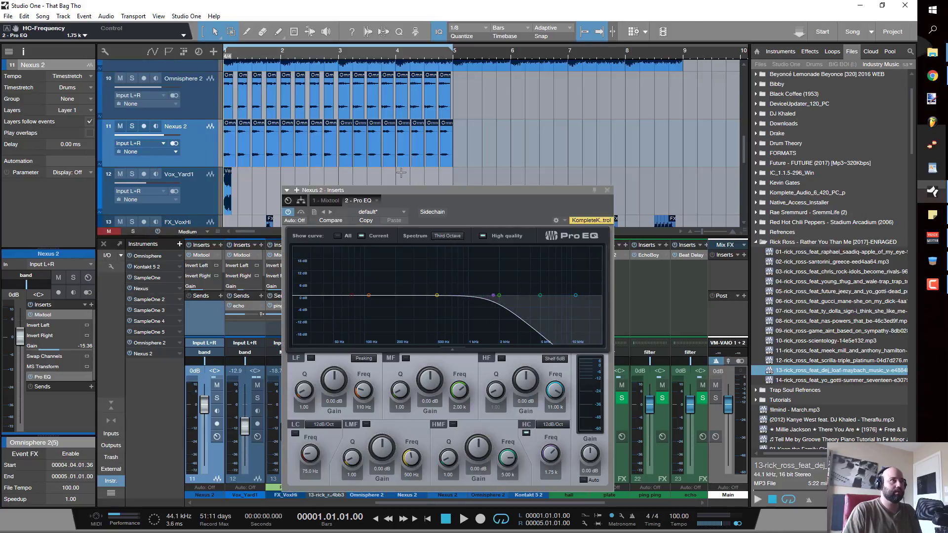
pyautogui.press('space')
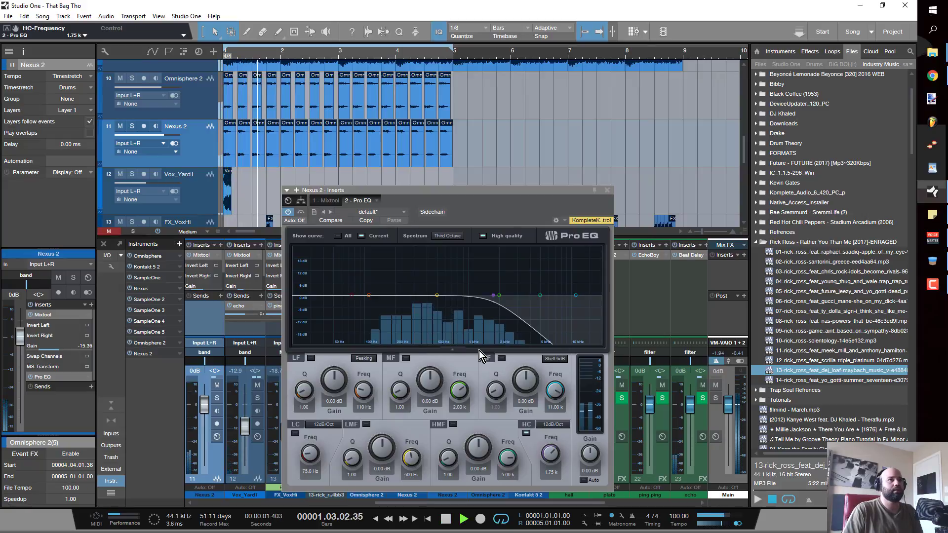
pyautogui.scroll(-5, 555, 457)
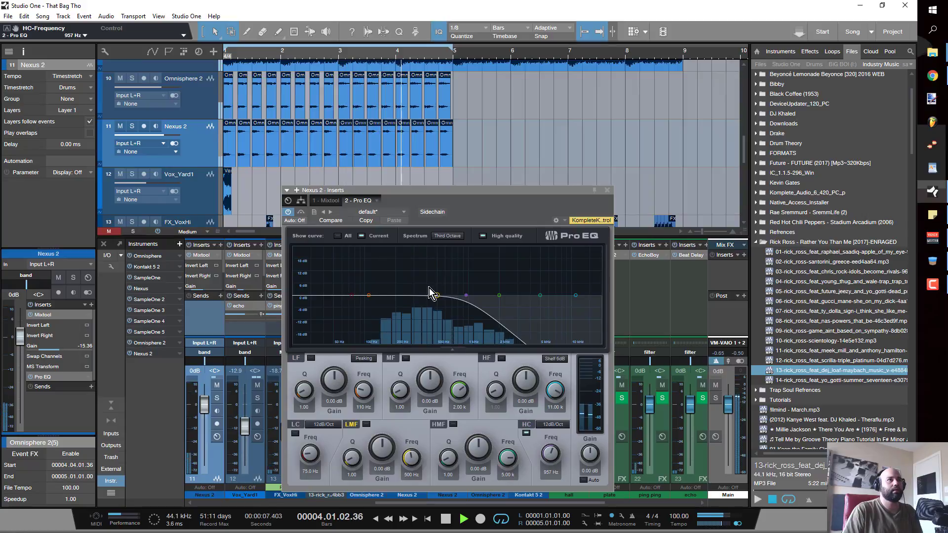
pyautogui.moveTo(436, 295); pyautogui.dragTo(395, 292)
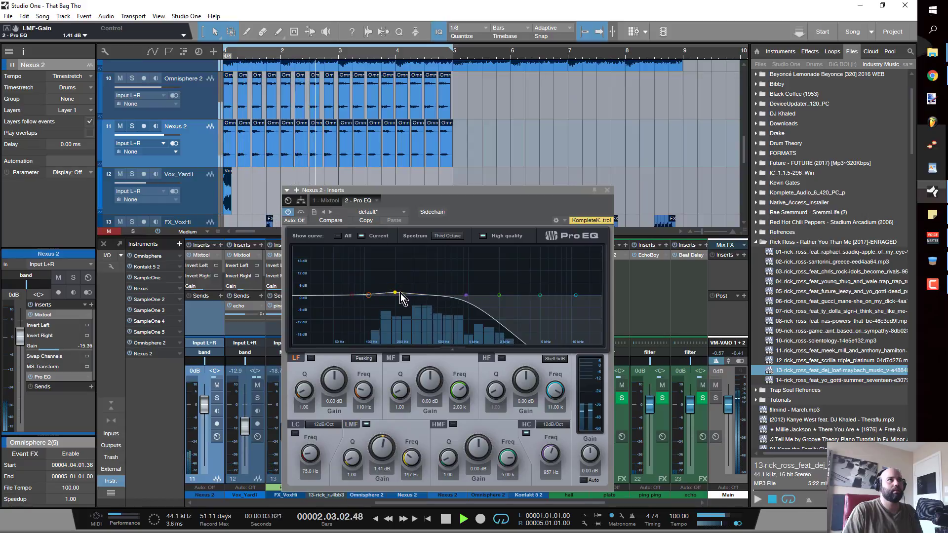
pyautogui.click(607, 190)
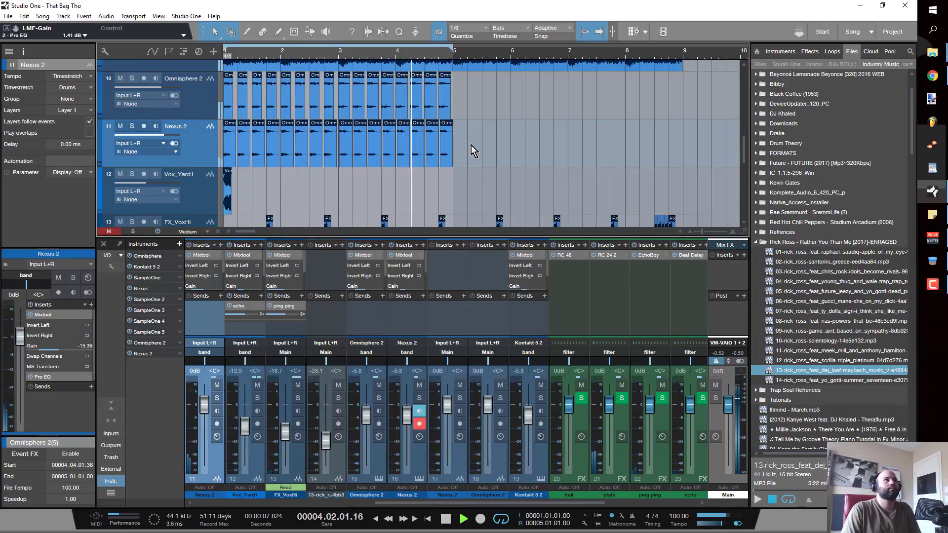
# Step: Raise the volume of the Pablo_96BPM_Dmin track to -16.7 dB while the loop plays
pyautogui.scroll(3, 471, 148)
pyautogui.click(190, 136)
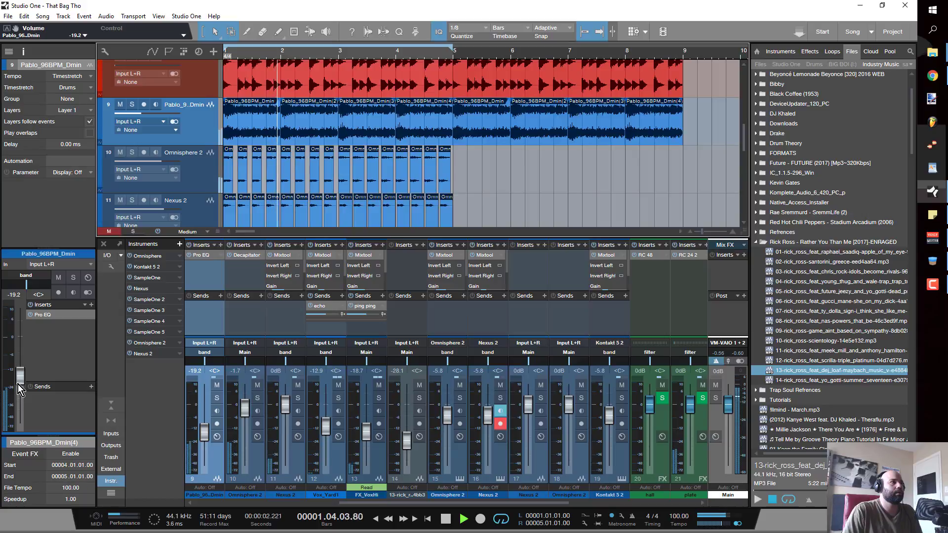
pyautogui.scroll(3, 18, 384)
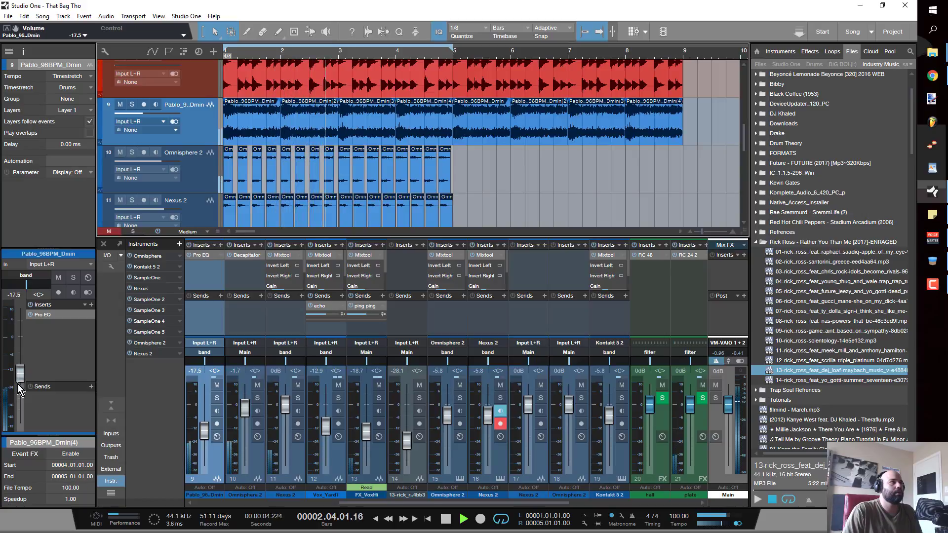
pyautogui.scroll(2, 18, 384)
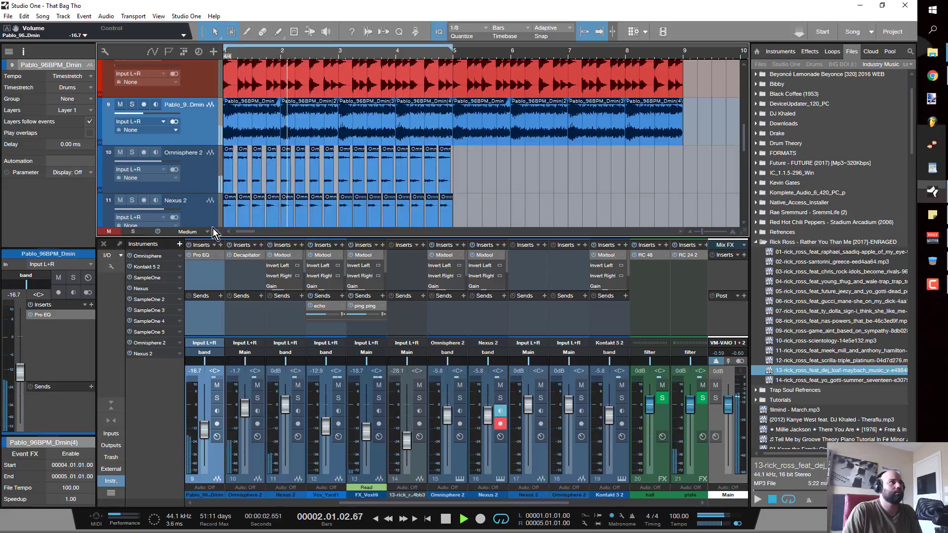
# Step: Lower the Mixtool gain on the Nexus 2 audio track to -17.28 dB
pyautogui.click(197, 217)
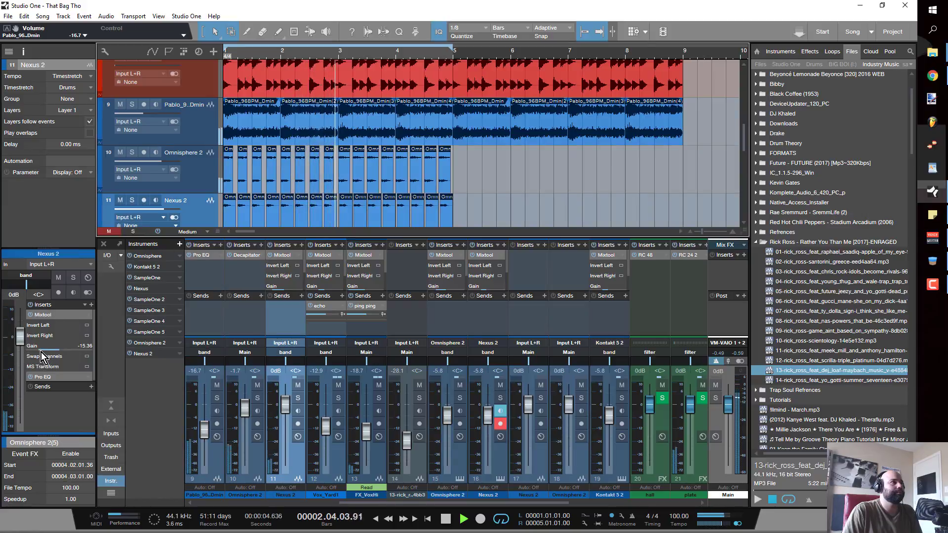
pyautogui.scroll(-3, 45, 350)
pyautogui.scroll(-1, 46, 351)
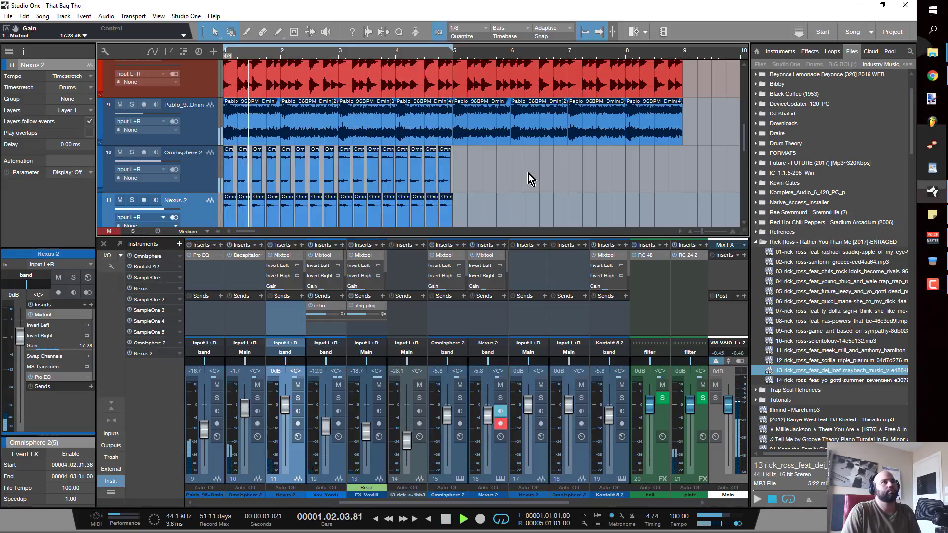
# Step: Stop playback and reduce the arrangement's track height to Small
pyautogui.press('space')
pyautogui.scroll(-1, 485, 173)
pyautogui.scroll(-1, 486, 174)
pyautogui.scroll(-3, 340, 146)
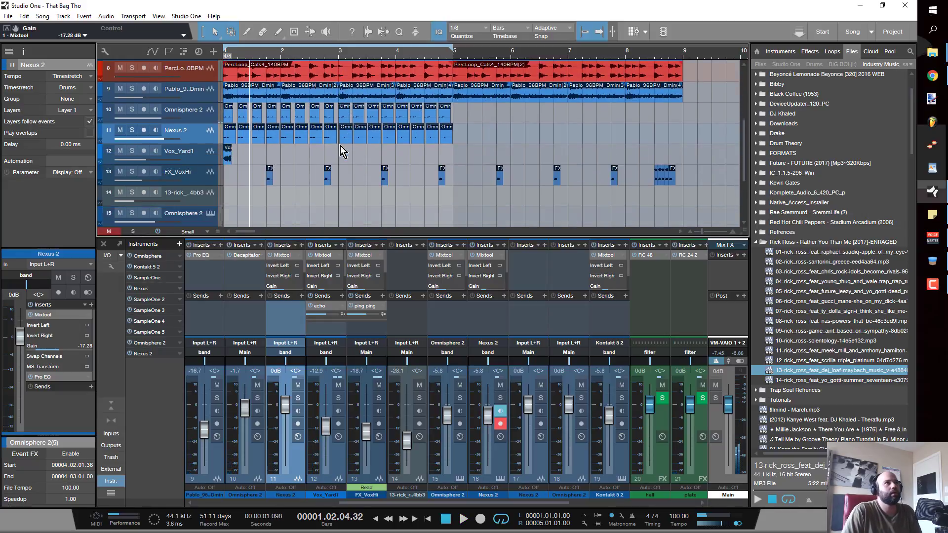